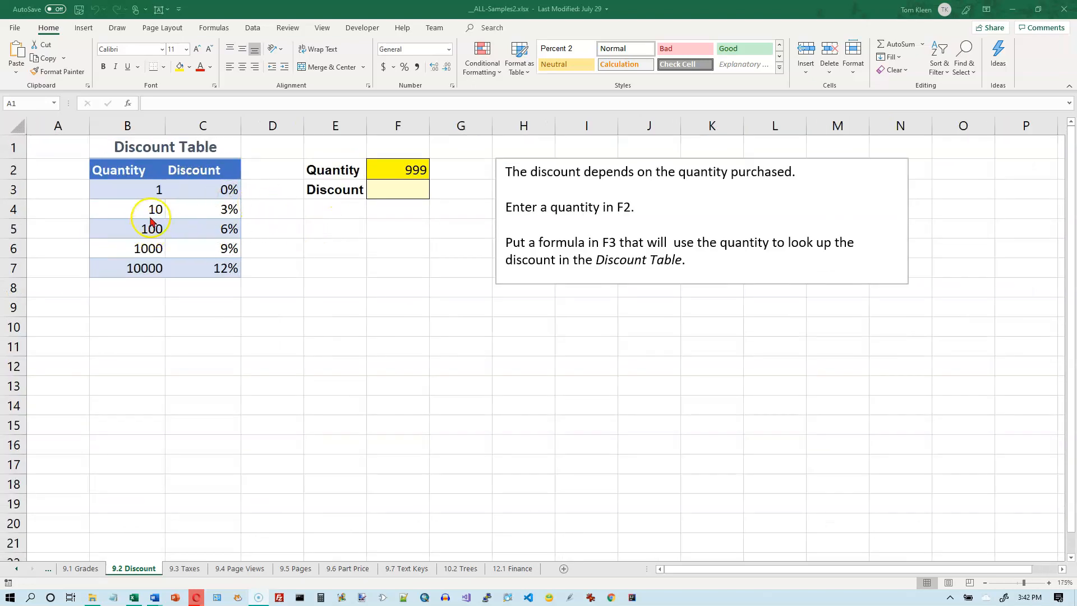
# Examine the quantity thresholds and matching discounts in the Discount Table, B3:C7.
pyautogui.moveTo(140, 193); pyautogui.dragTo(189, 274)
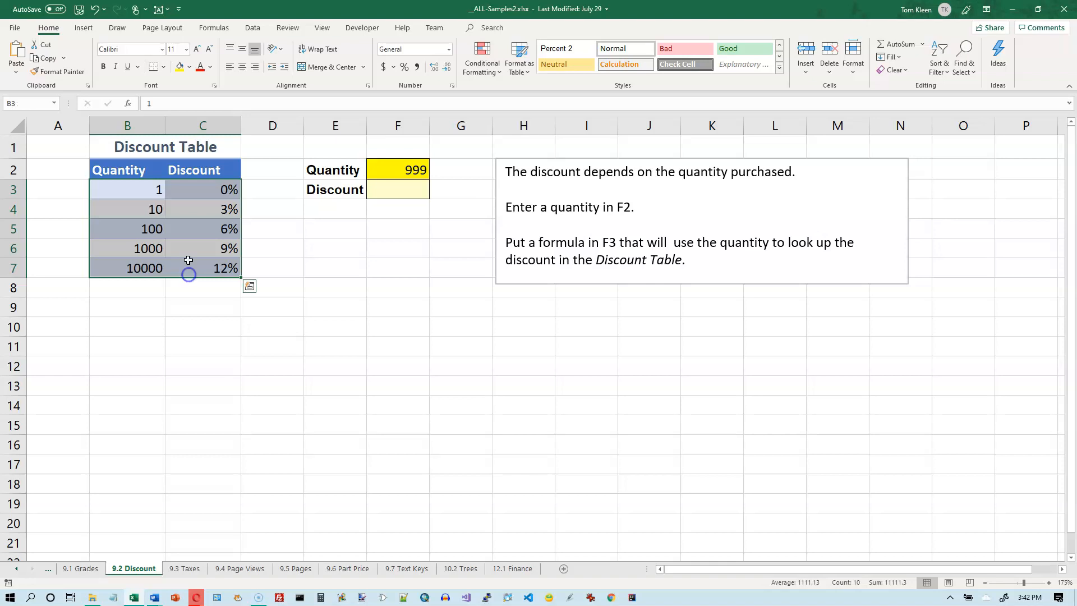
pyautogui.click(152, 209)
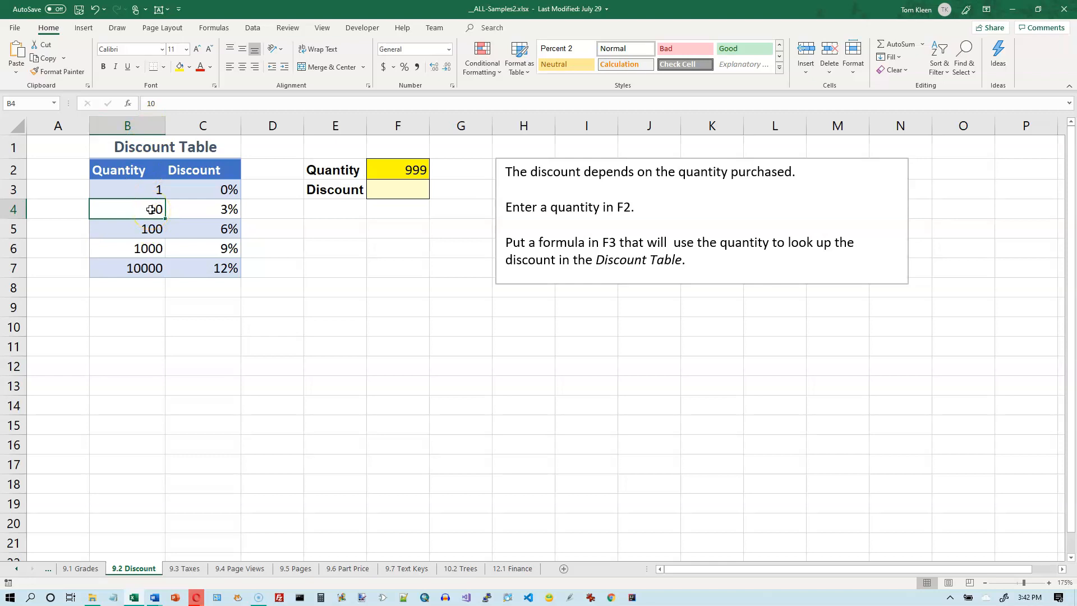
pyautogui.click(222, 208)
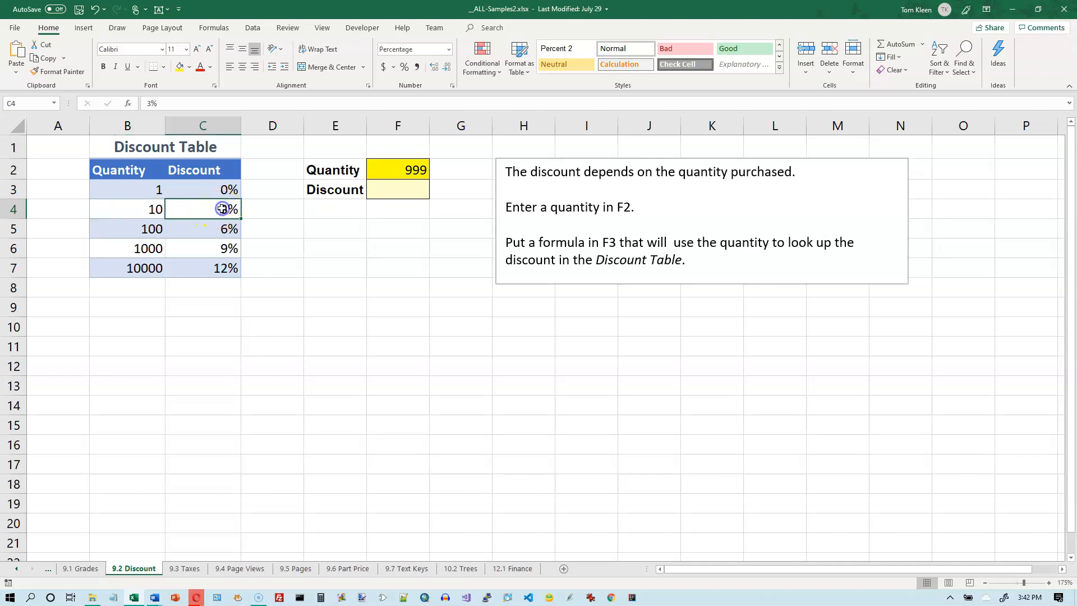
pyautogui.click(149, 208)
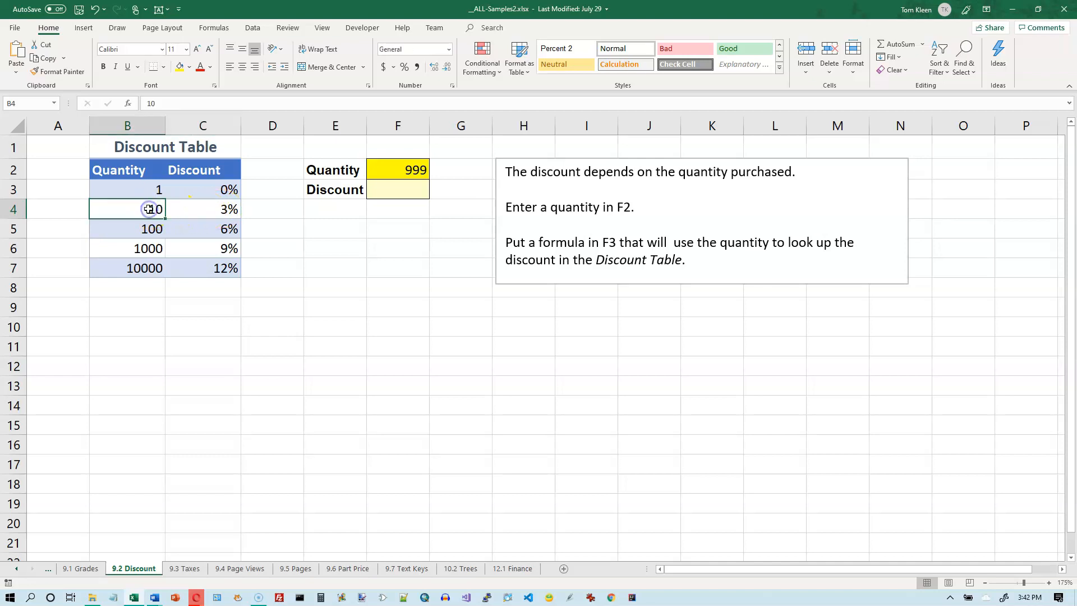
pyautogui.click(226, 187)
pyautogui.click(152, 209)
pyautogui.click(216, 207)
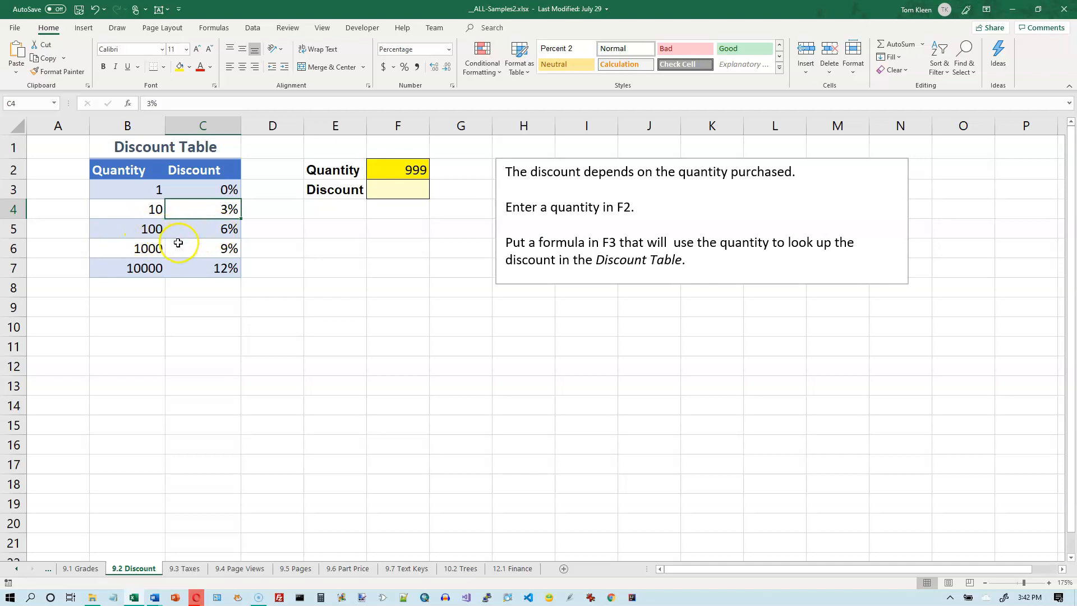
pyautogui.click(143, 187)
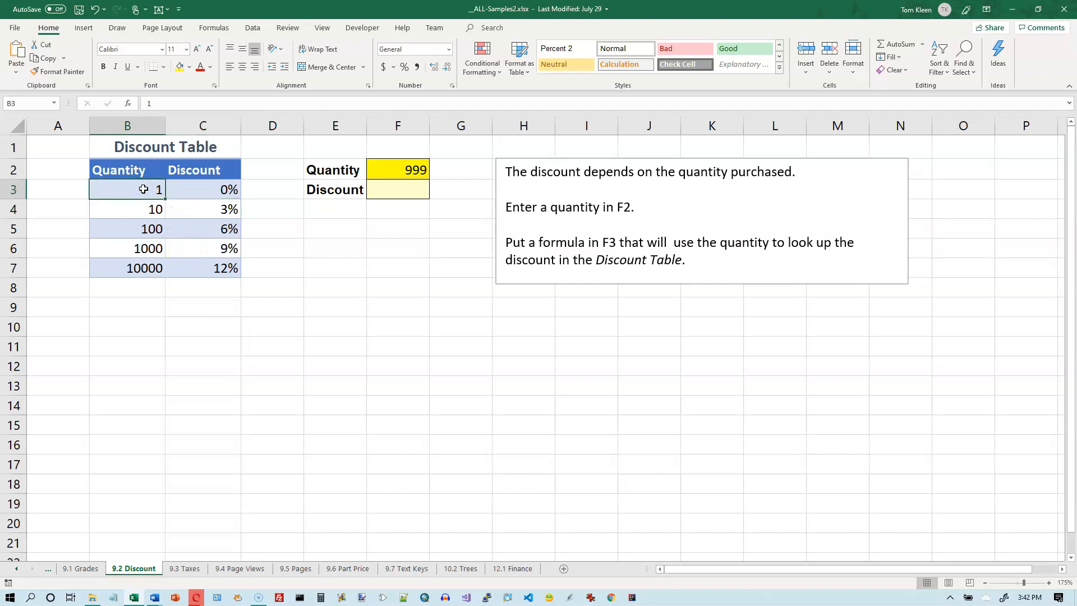
pyautogui.moveTo(151, 189); pyautogui.dragTo(143, 266)
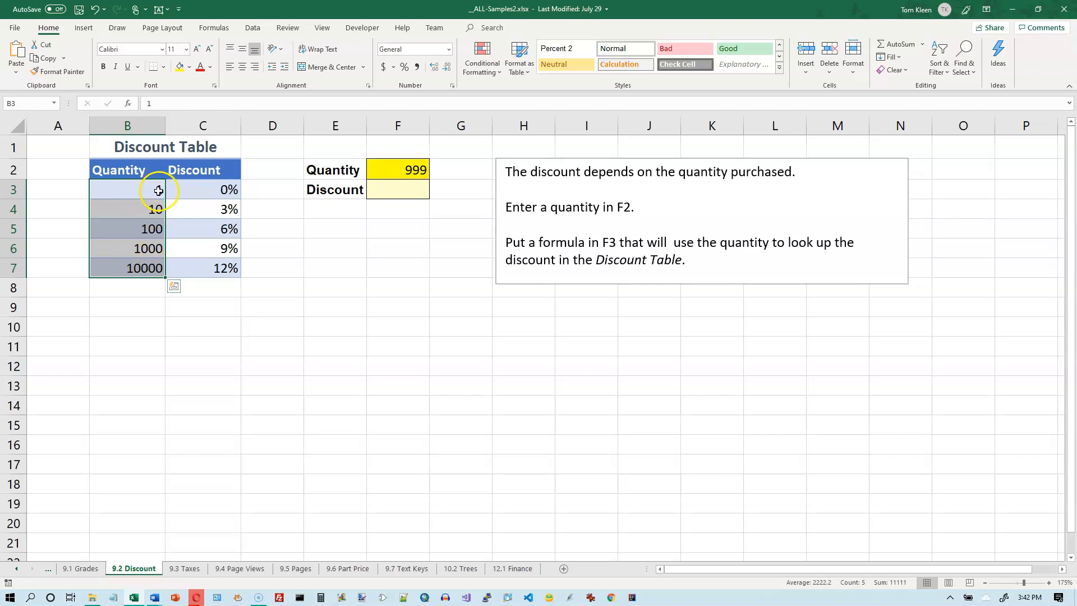
# Set the quantity in cell F2 to 100.
pyautogui.click(401, 168)
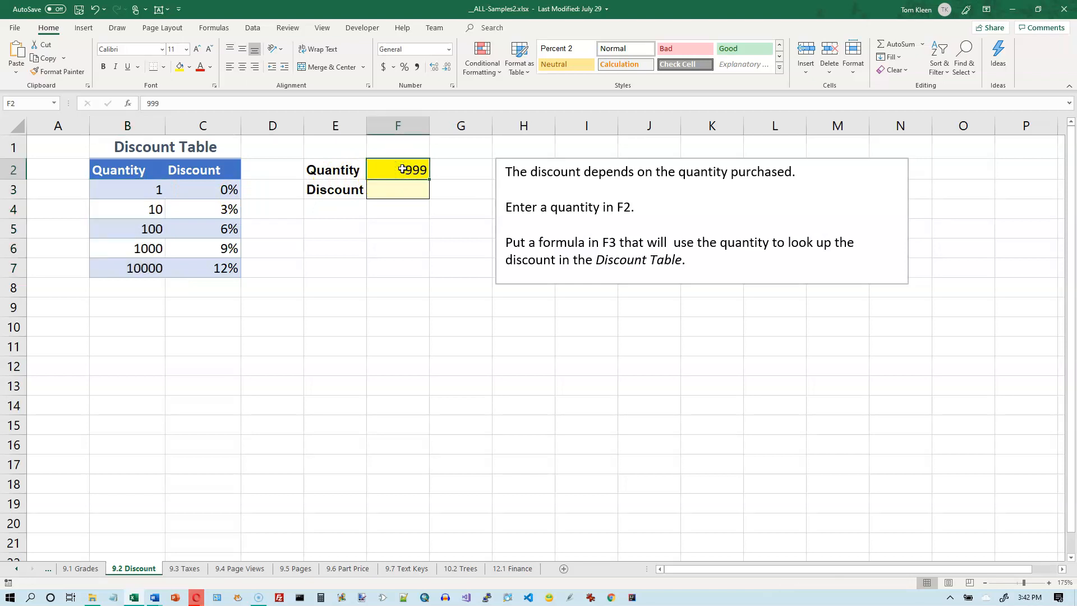
pyautogui.write('100')
pyautogui.press('Return')
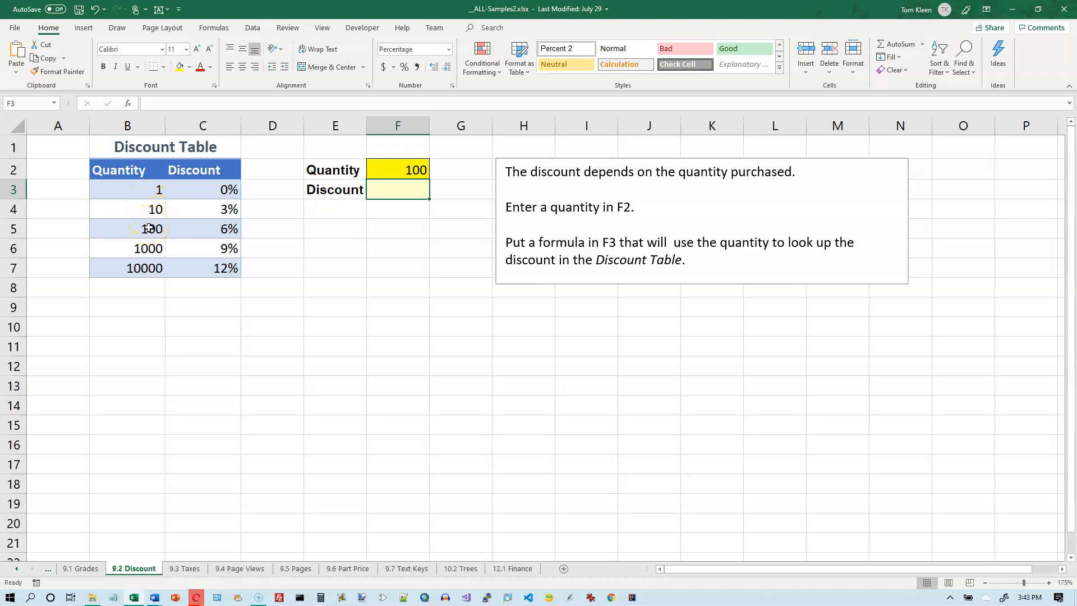
# Set the quantity in F2 to 99 and compare it with the table thresholds in B3 to B5.
pyautogui.click(411, 169)
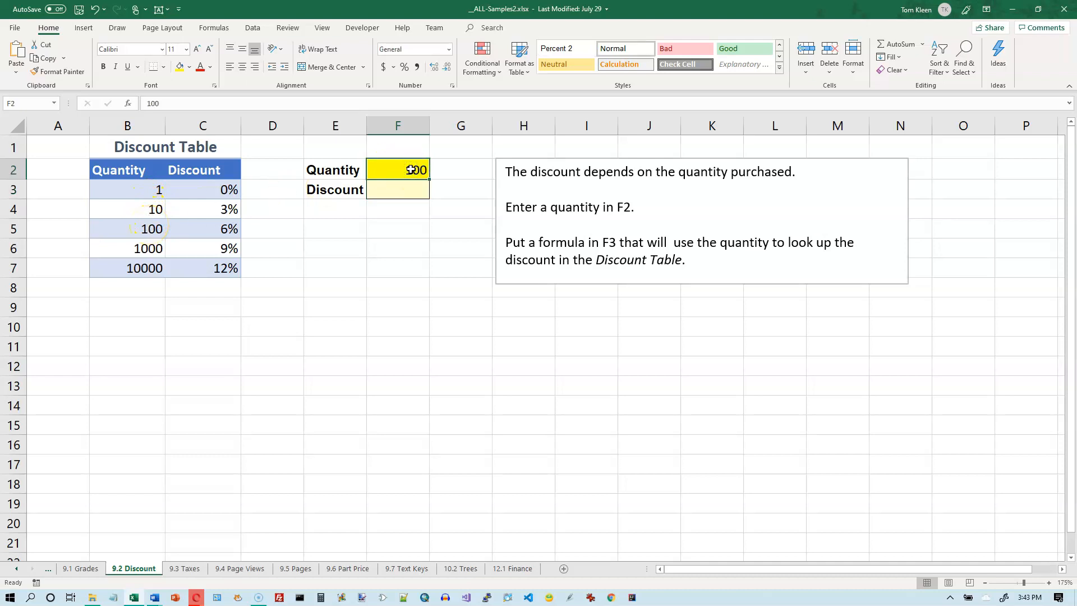
pyautogui.write('99')
pyautogui.press('Return')
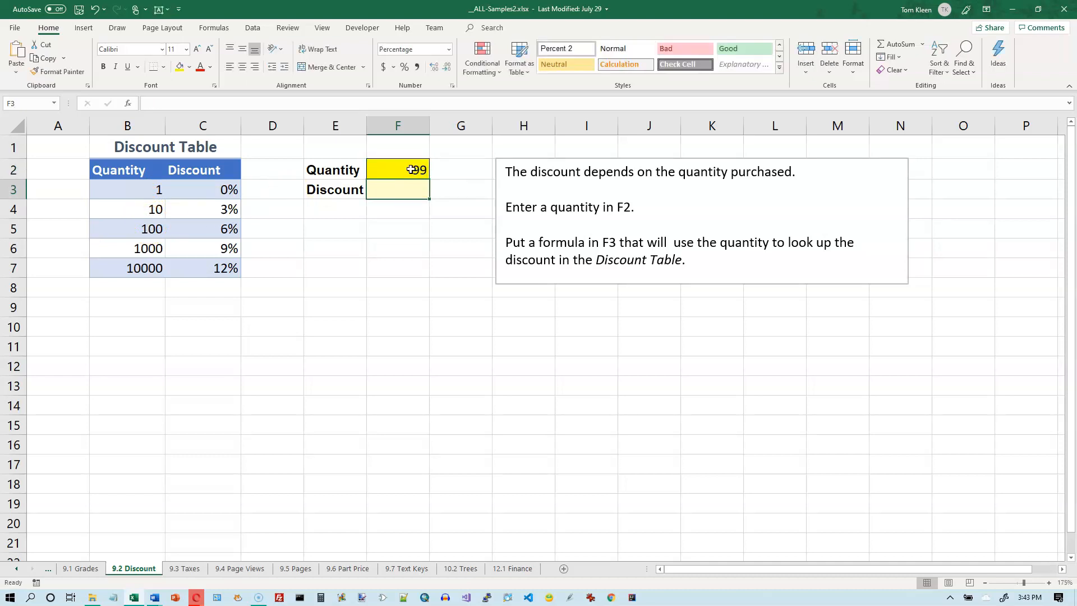
pyautogui.click(150, 191)
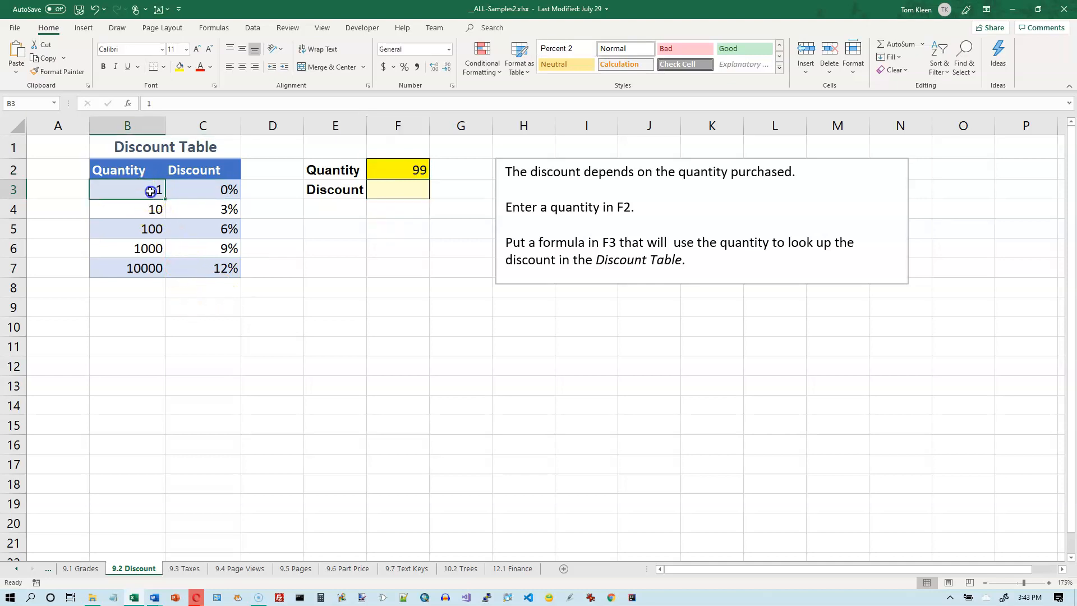
pyautogui.click(154, 209)
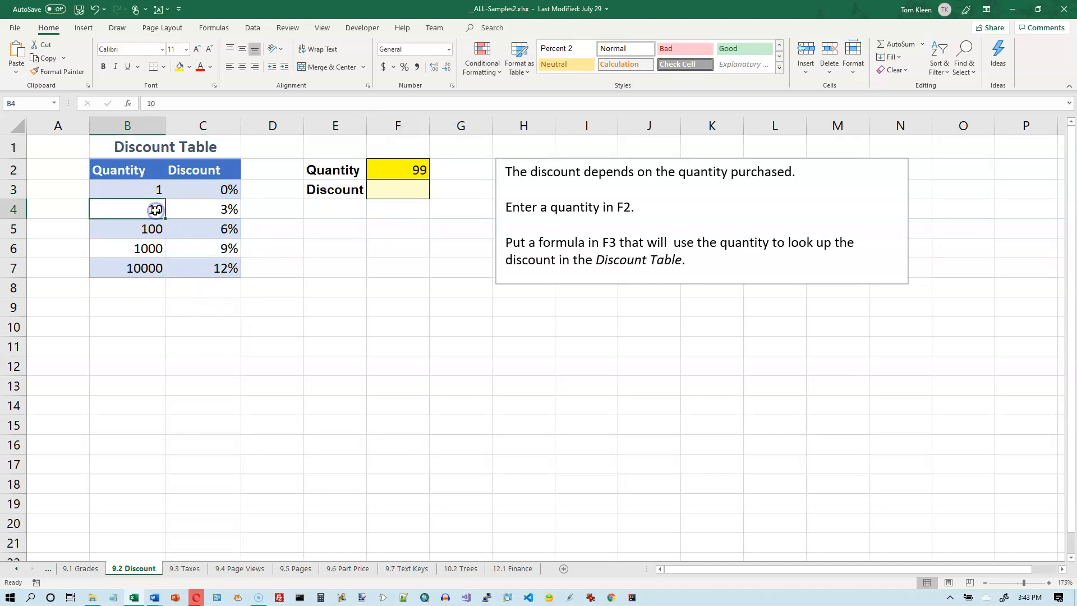
pyautogui.click(152, 226)
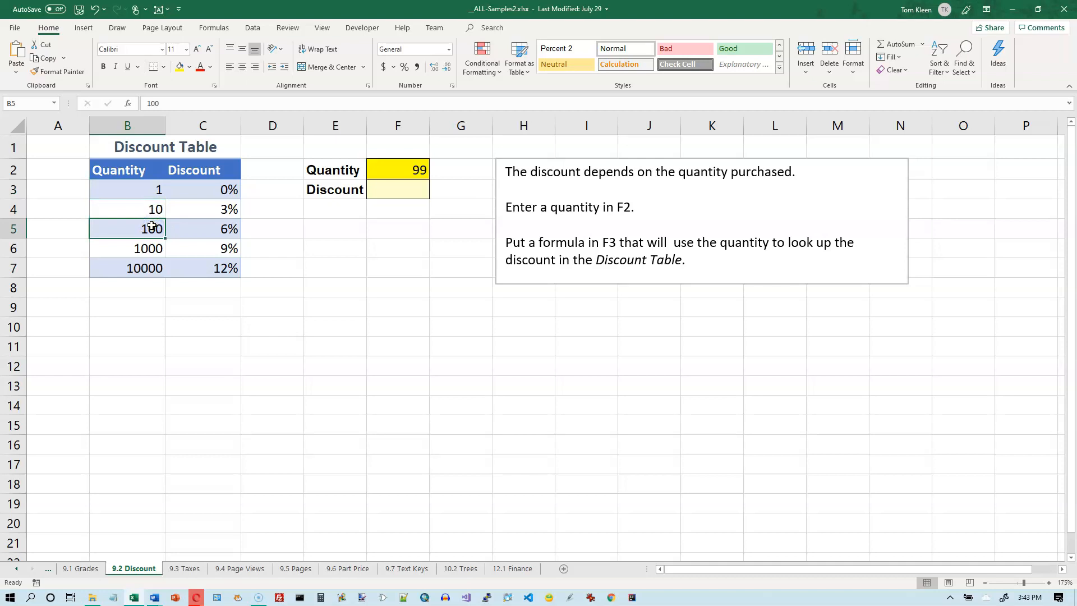
pyautogui.click(153, 228)
# Start a VLOOKUP function in cell F3 with the quantity in F2 as its lookup value.
pyautogui.click(377, 189)
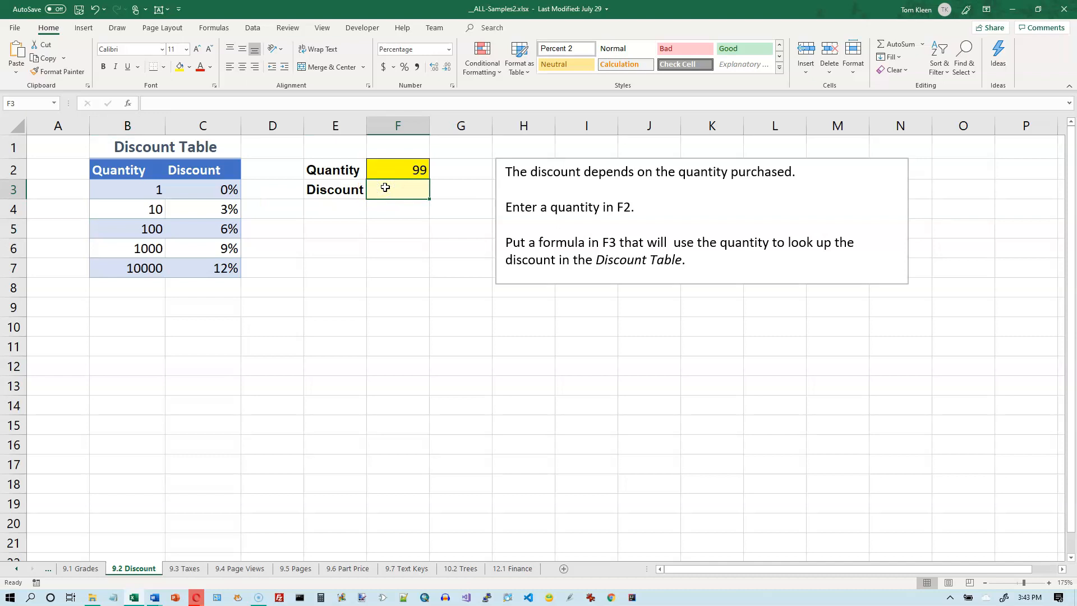
pyautogui.click(254, 29)
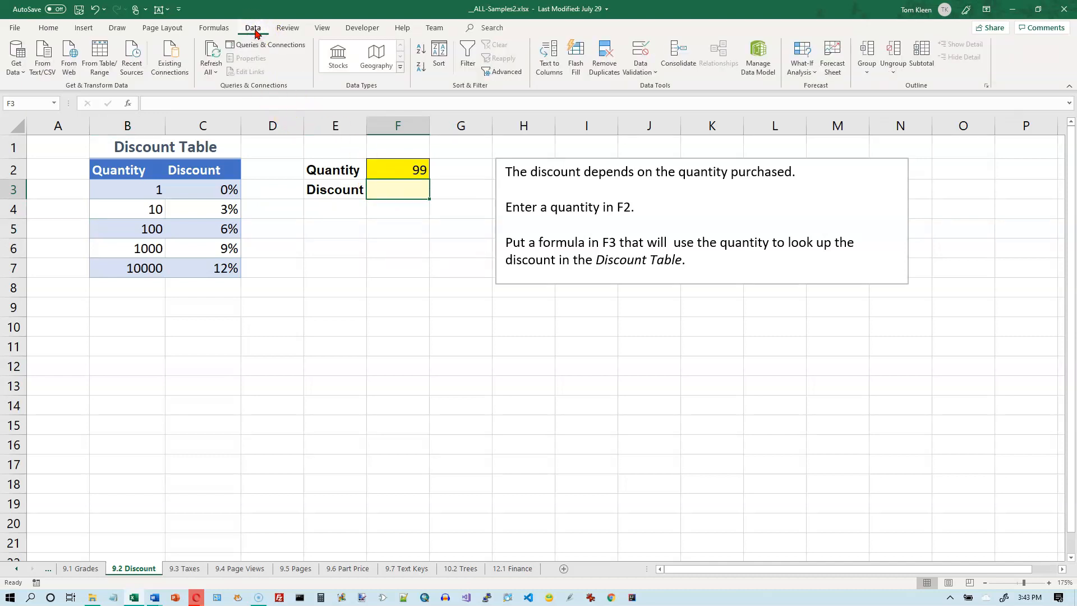
pyautogui.click(206, 28)
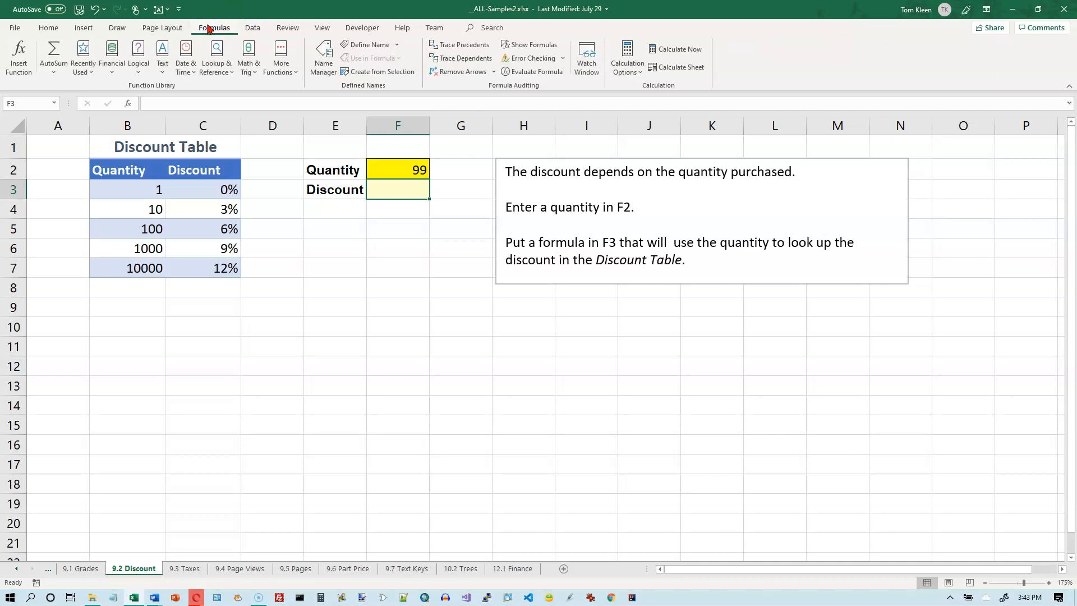
pyautogui.click(215, 65)
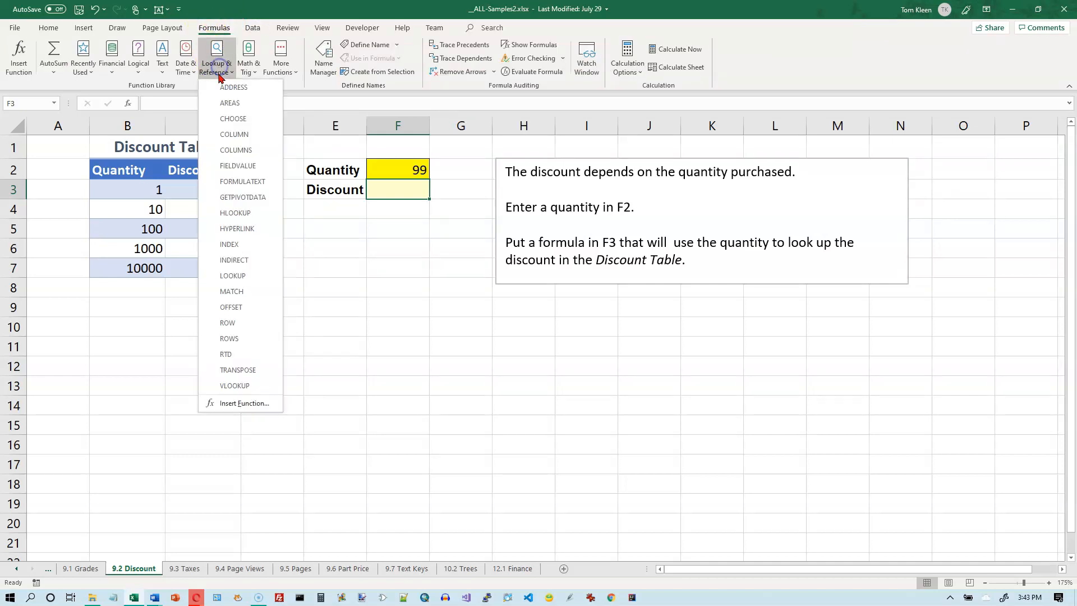
pyautogui.click(235, 385)
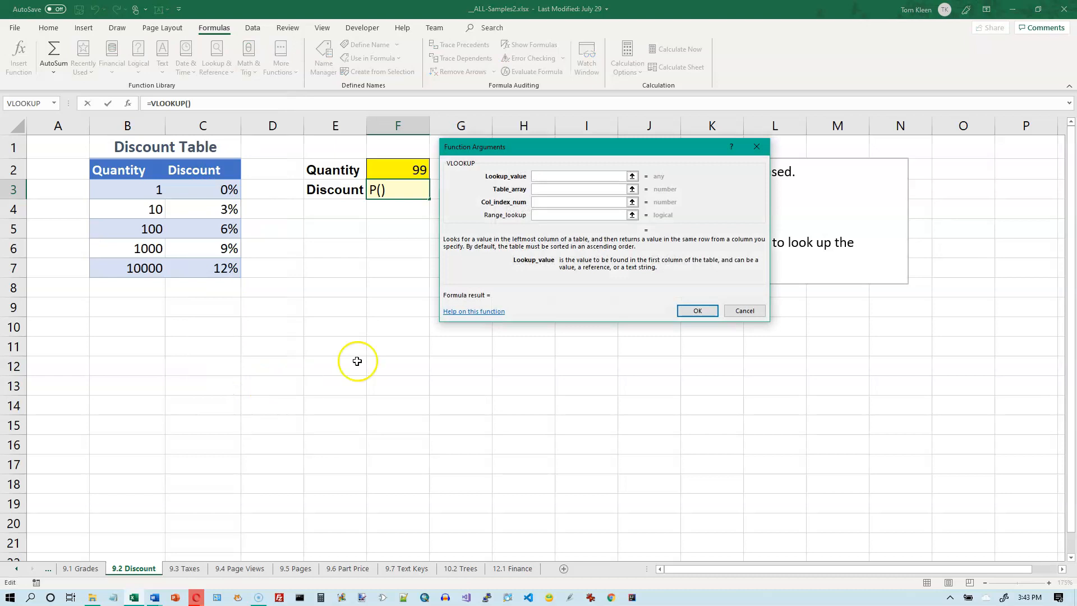
pyautogui.click(418, 167)
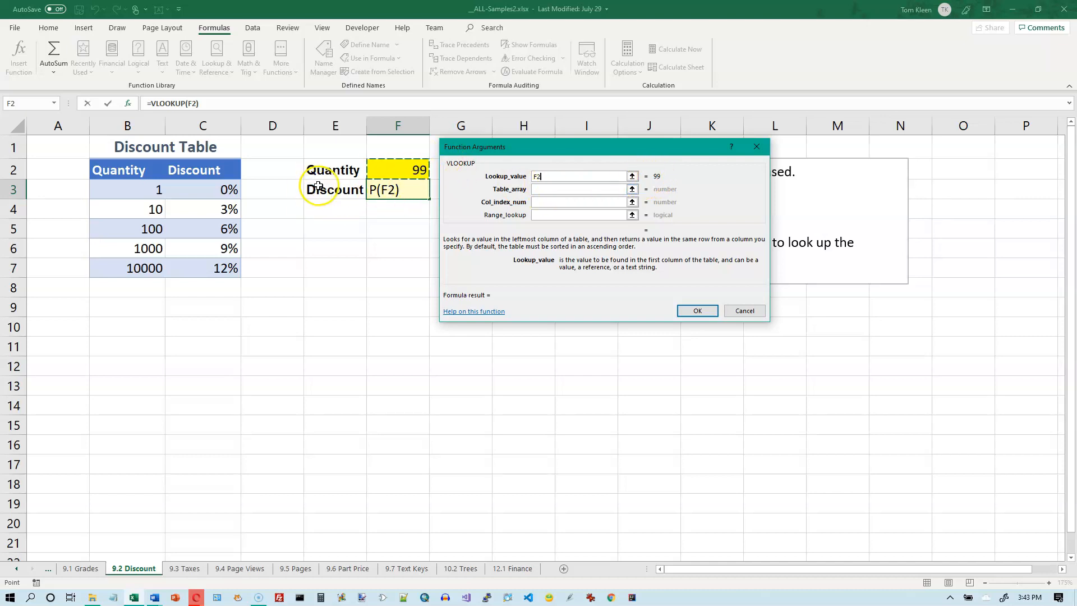
# Set the VLOOKUP table array to the discount data as the absolute range $B$3:$C$7.
pyautogui.click(548, 191)
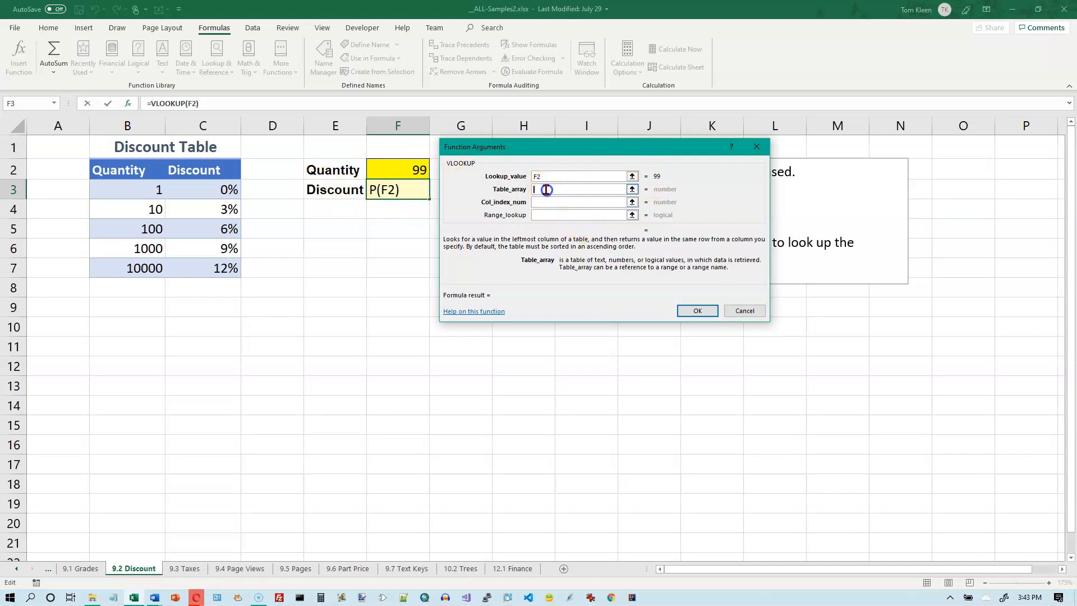
pyautogui.click(145, 192)
pyautogui.moveTo(144, 192); pyautogui.dragTo(205, 264)
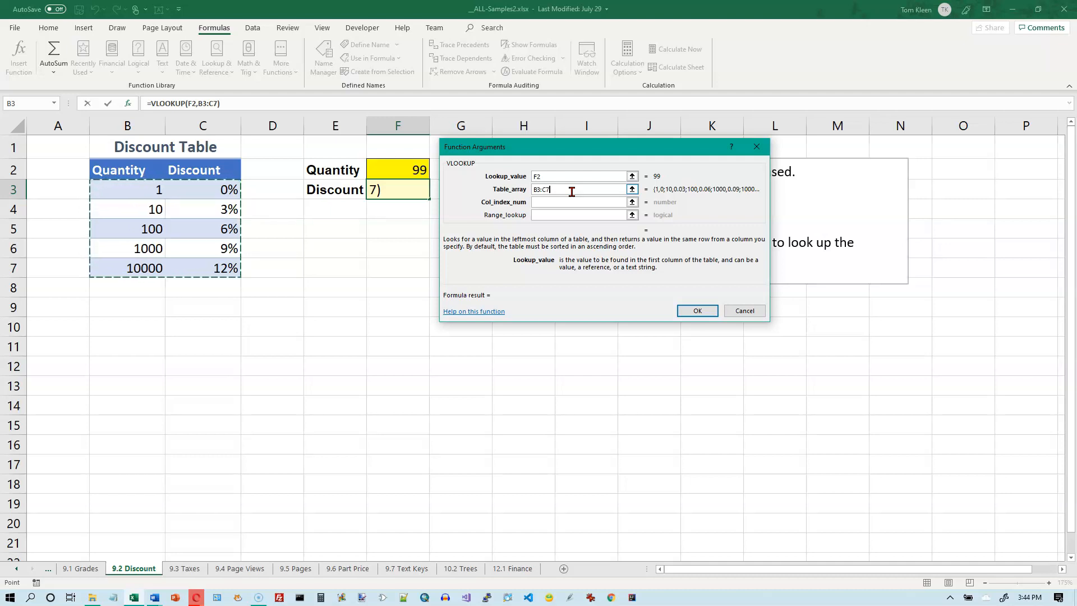
pyautogui.press('F4')
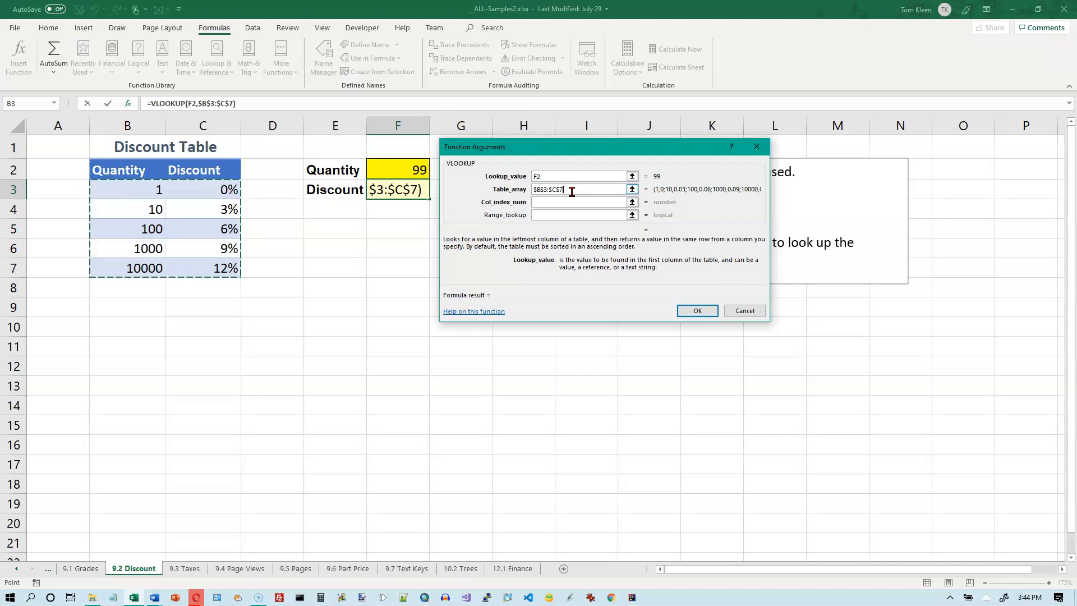
# Set the VLOOKUP column index to 2, leave the range lookup empty and complete the formula.
pyautogui.click(559, 201)
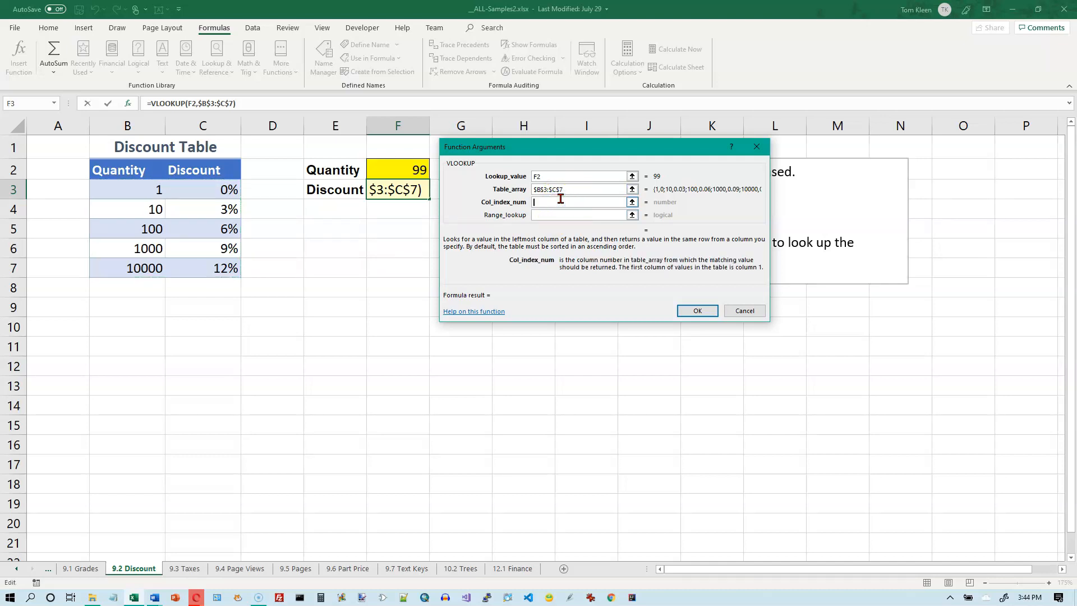
pyautogui.moveTo(117, 125); pyautogui.dragTo(192, 132)
pyautogui.click(217, 193)
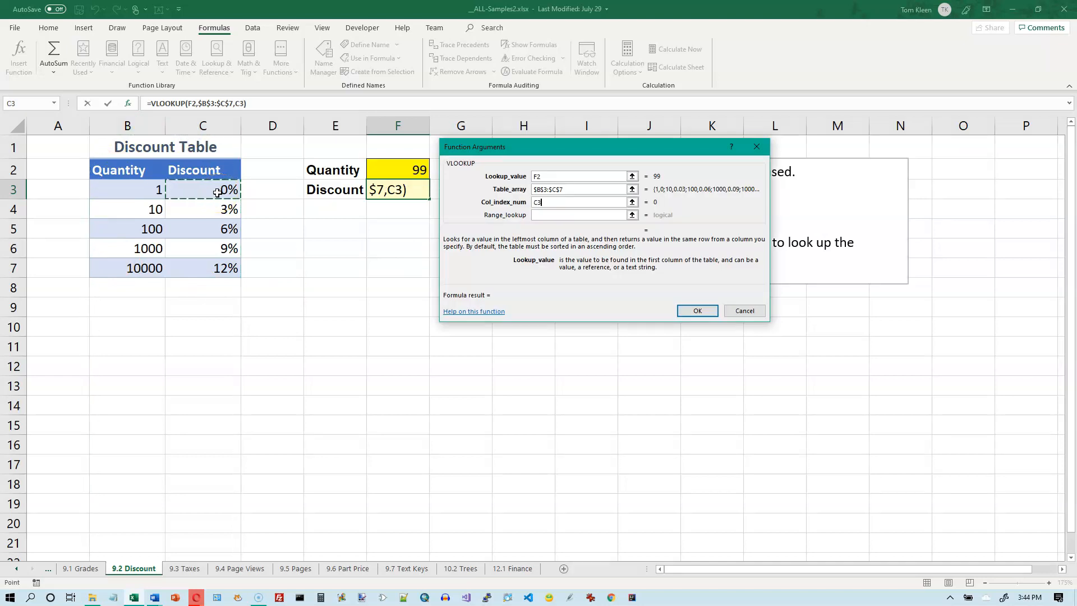
pyautogui.click(537, 203)
pyautogui.write('2')
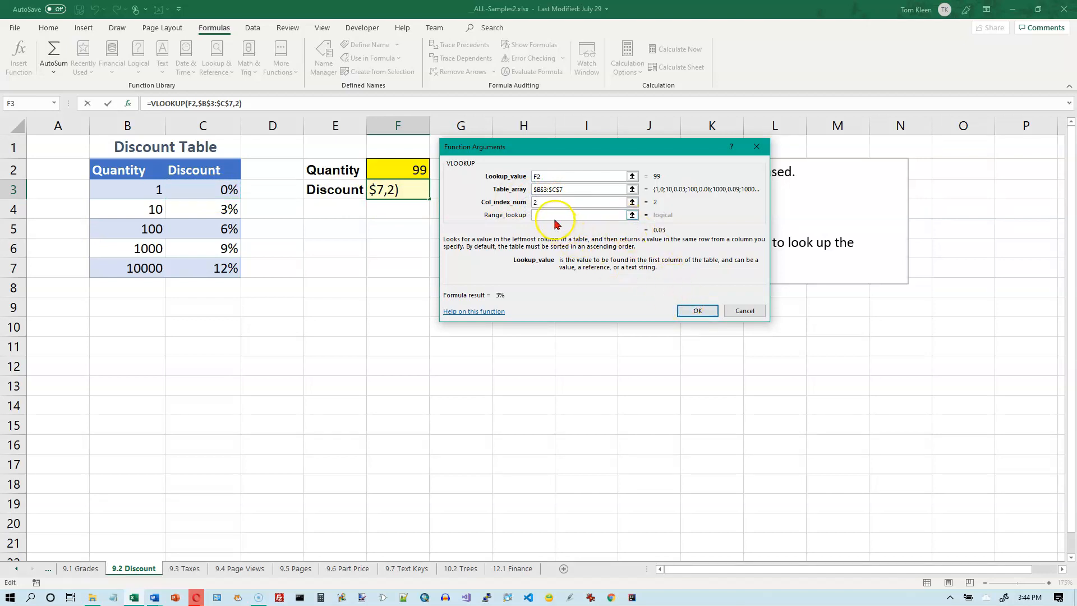
pyautogui.click(695, 308)
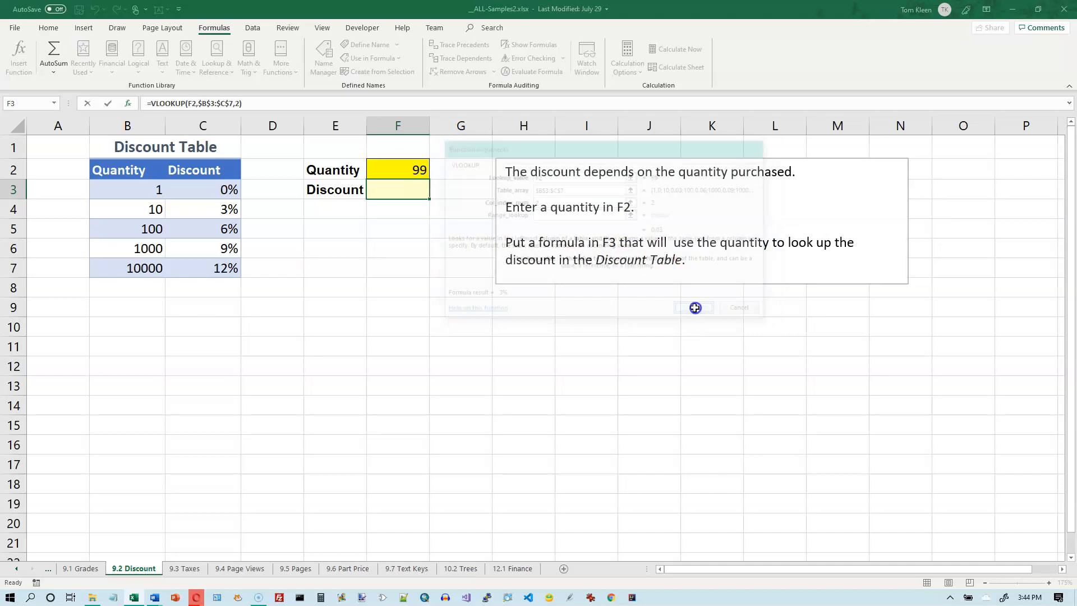
# Check the table row for quantity 10, and test the formula with a quantity of 100 in F2.
pyautogui.click(151, 226)
pyautogui.moveTo(150, 210); pyautogui.dragTo(174, 212)
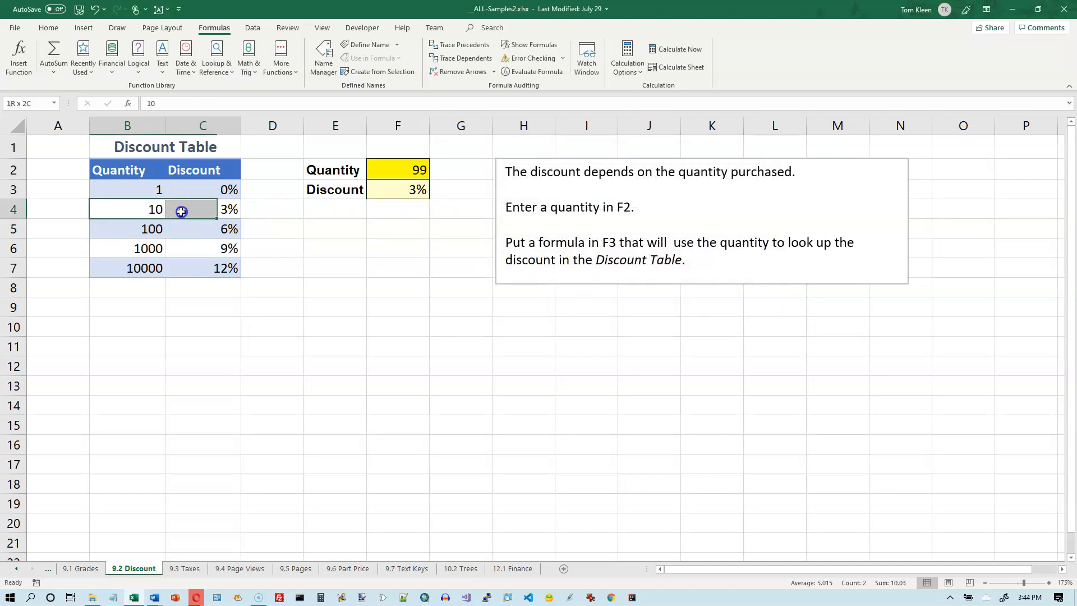
pyautogui.click(407, 167)
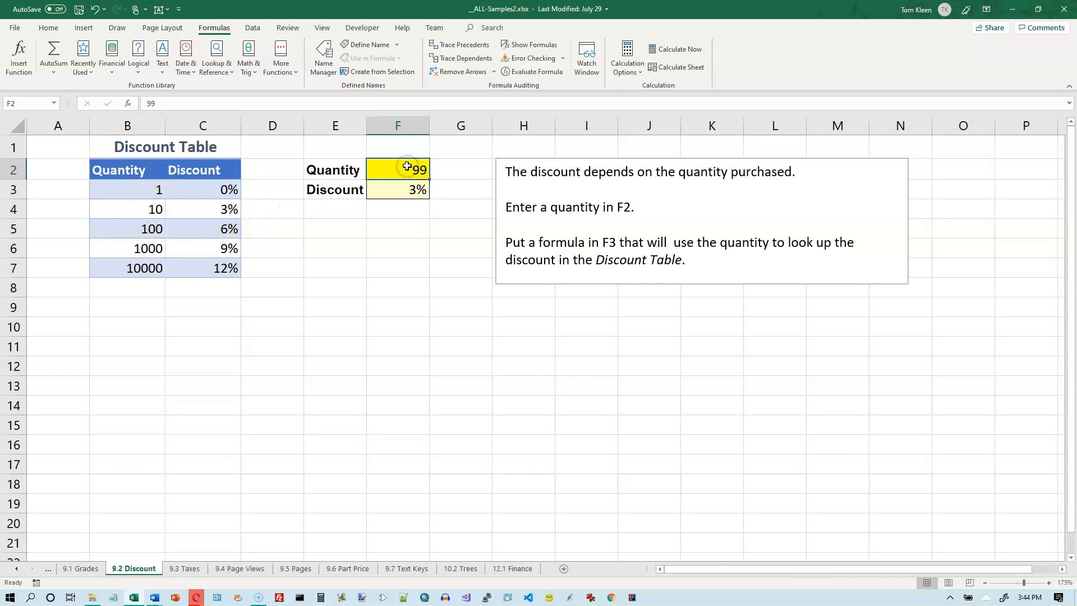
pyautogui.write('100')
pyautogui.press('Return')
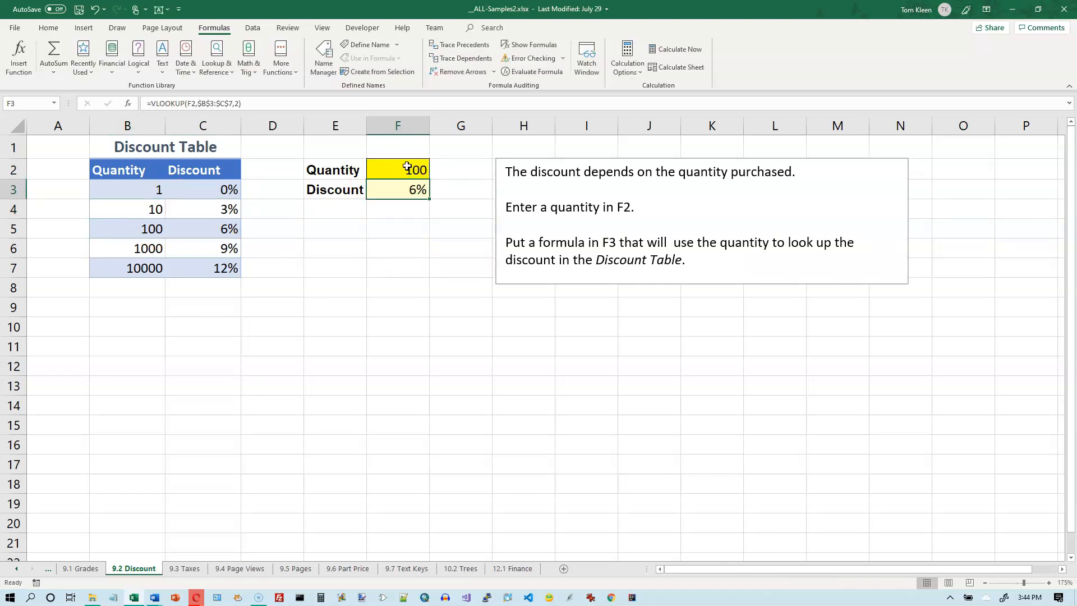
pyautogui.write('100')
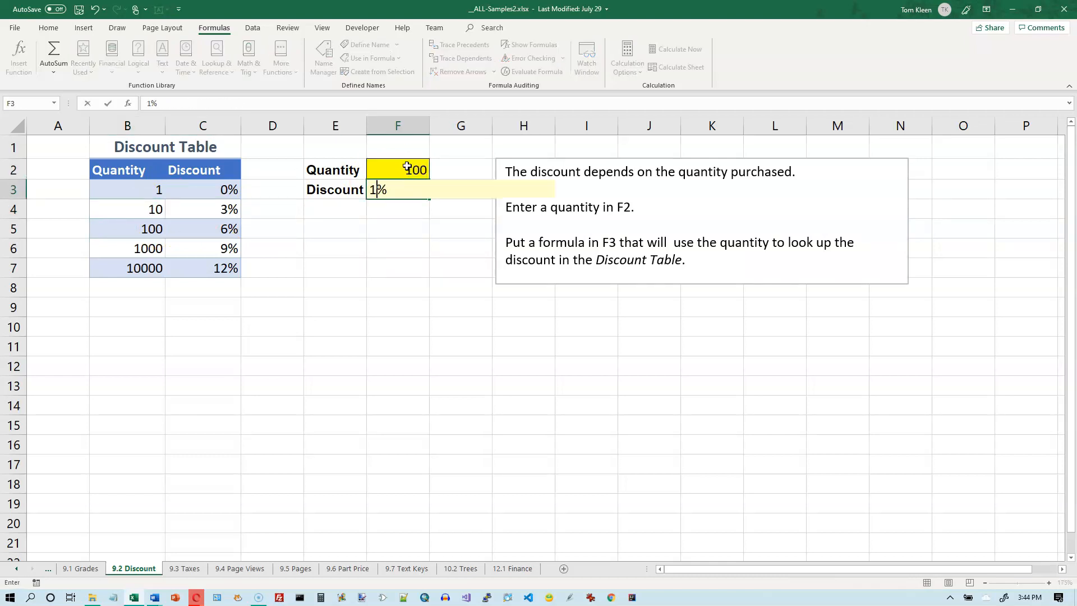
pyautogui.press('Escape')
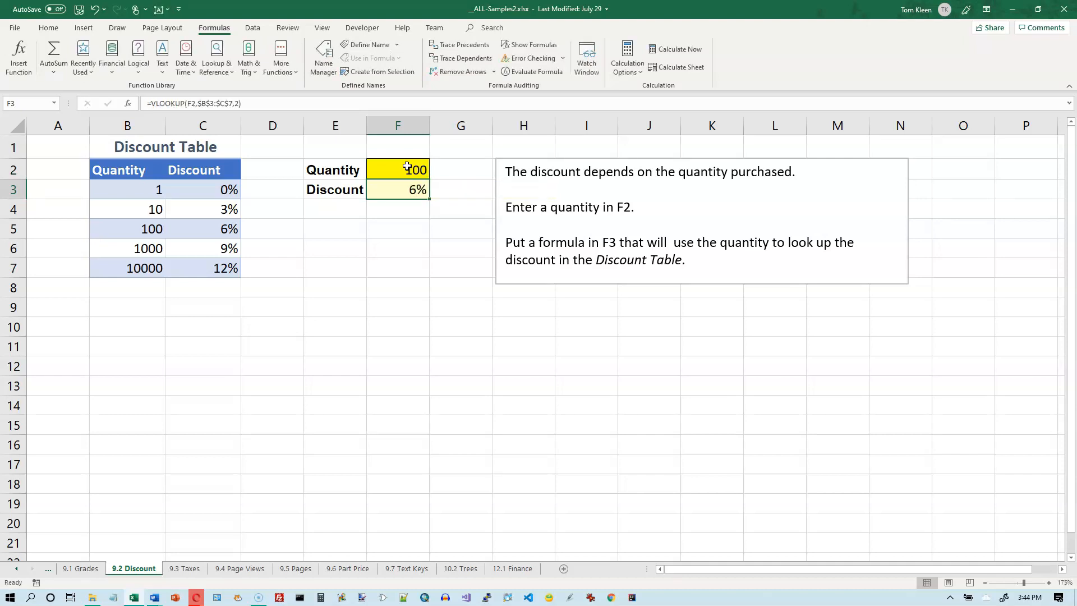
# Test the discount formula by changing the quantity in F2 again, finishing with 999.
pyautogui.click(407, 167)
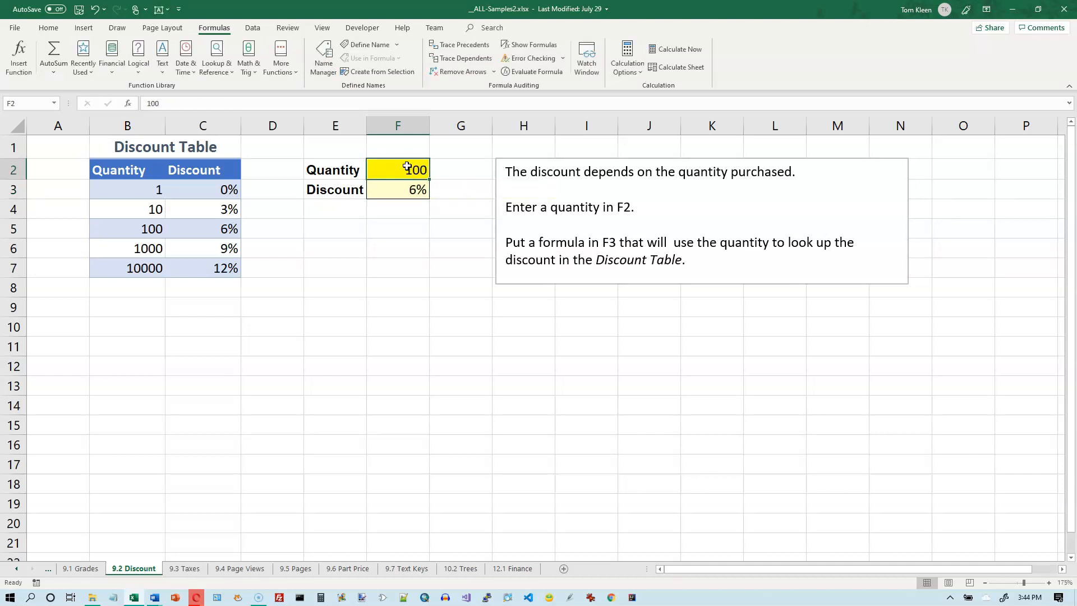
pyautogui.write('1')
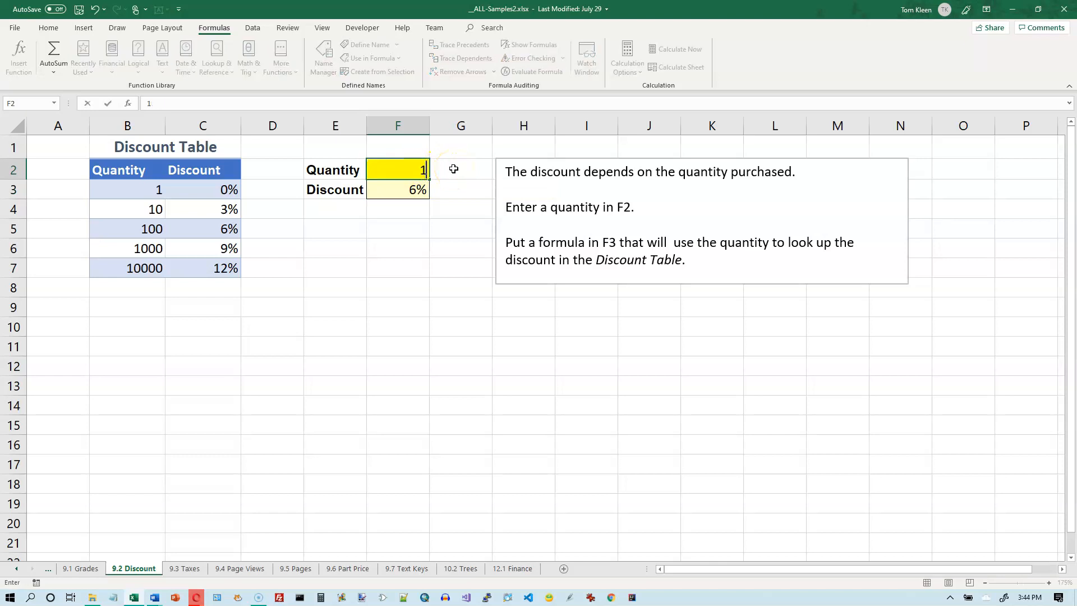
pyautogui.press('Return')
pyautogui.press('Up')
pyautogui.write('999')
pyautogui.press('Return')
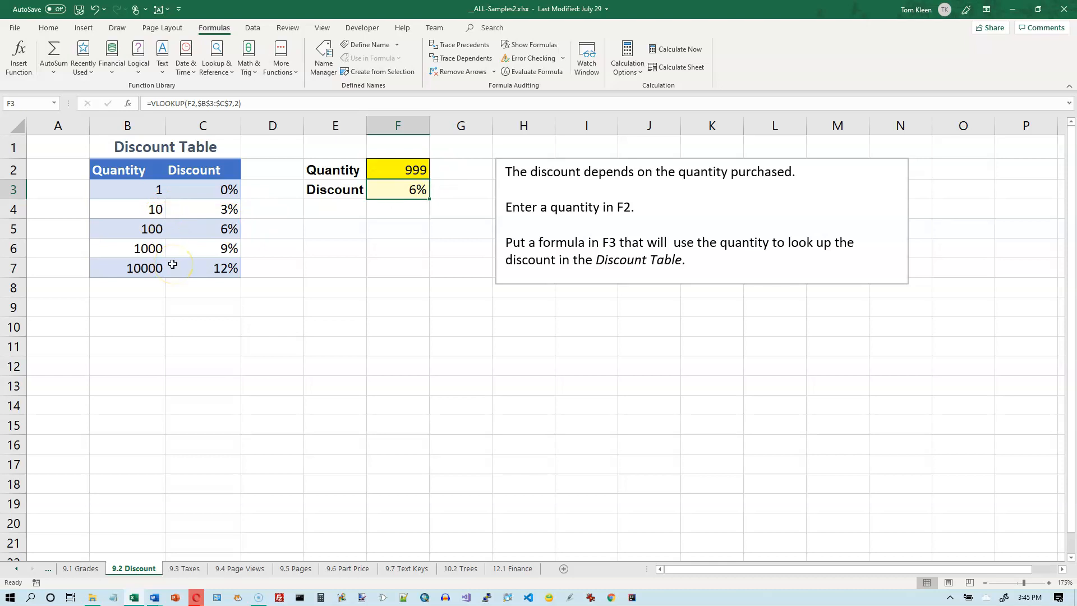
# Open the 9.3 Taxes sheet and find the tax table row and percentage that apply to the salary in B2.
pyautogui.click(193, 569)
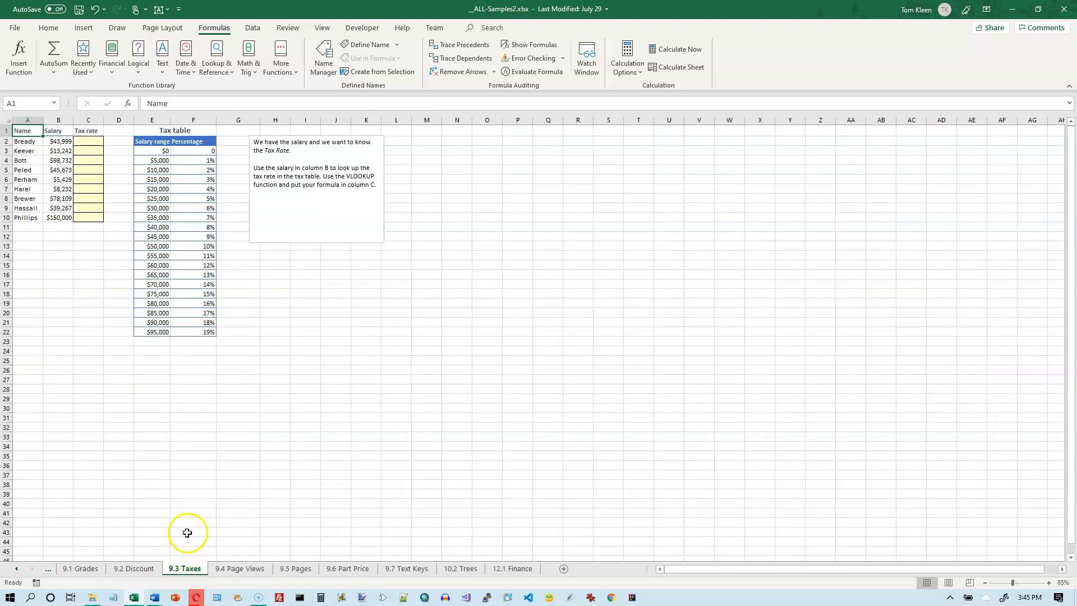
pyautogui.scroll(5, 165, 220)
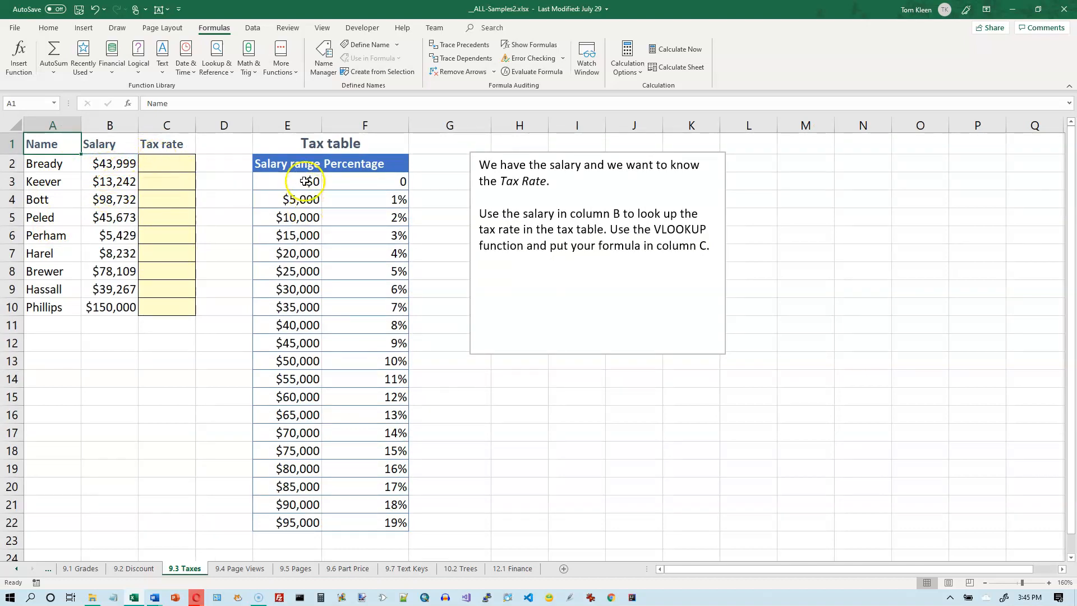
pyautogui.moveTo(292, 178); pyautogui.dragTo(288, 520)
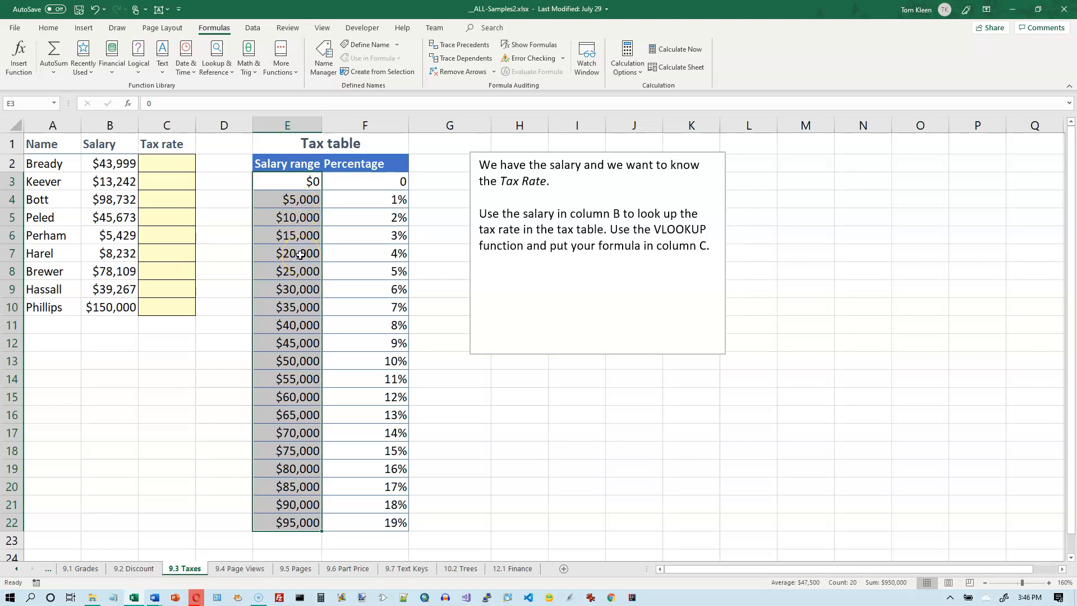
pyautogui.click(118, 167)
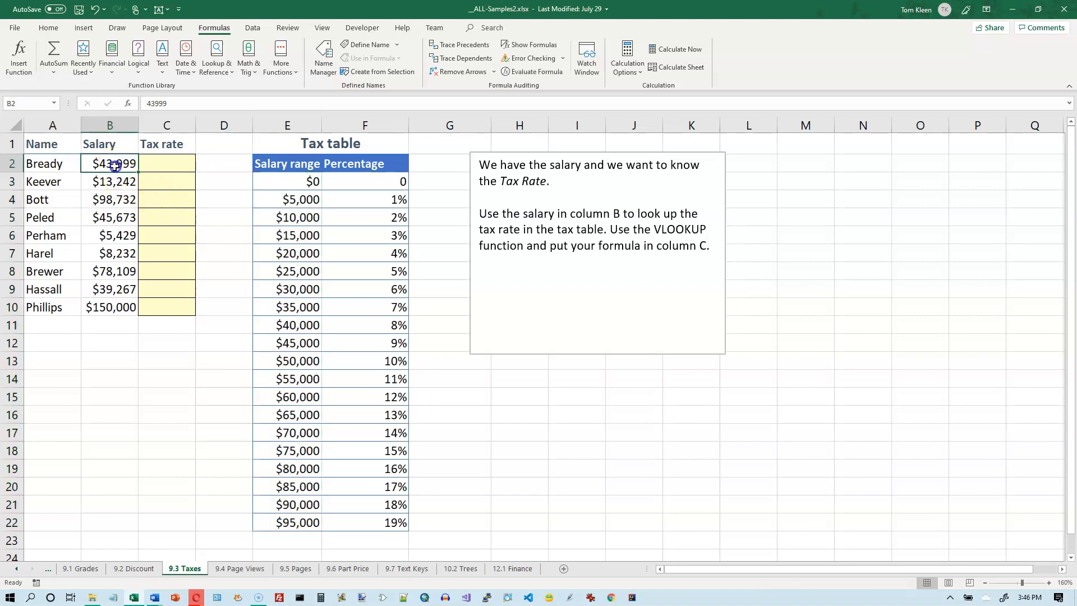
pyautogui.click(298, 342)
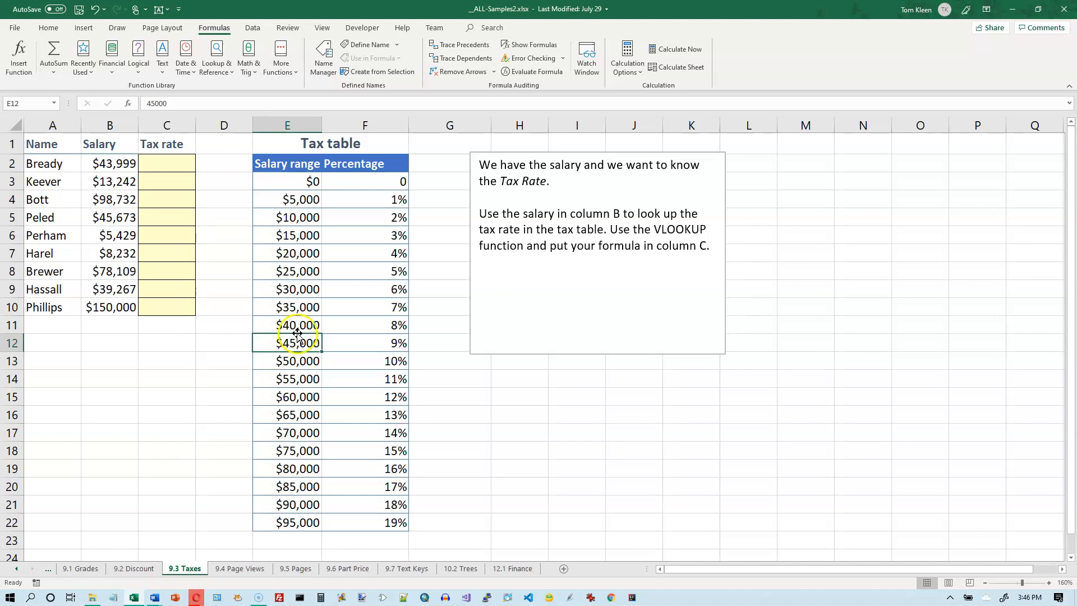
pyautogui.click(293, 325)
pyautogui.click(375, 319)
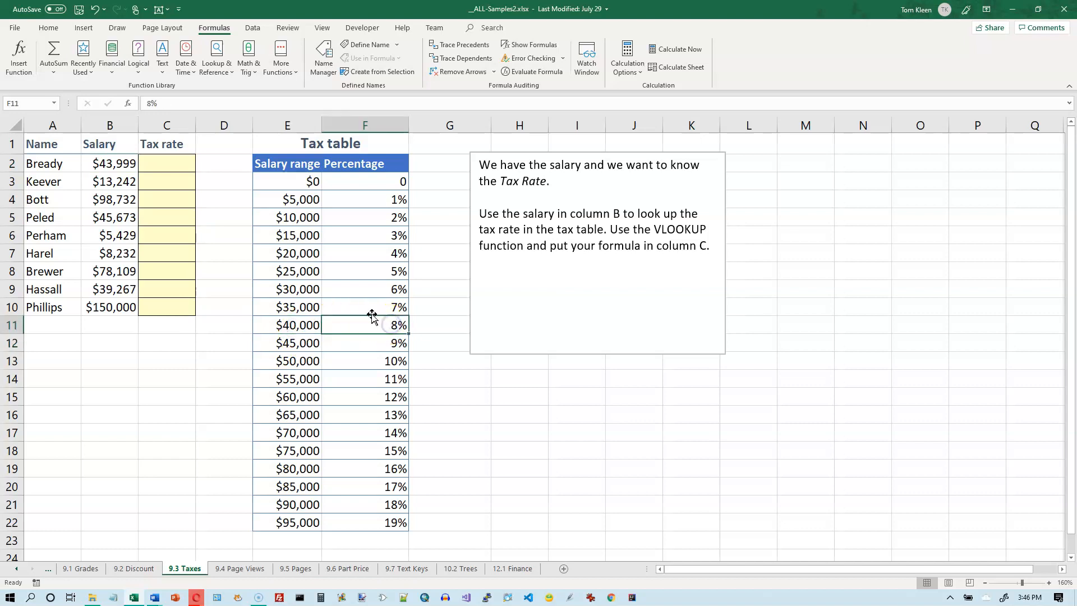
# Start a VLOOKUP function in C2 with the salary in B2 as the lookup value.
pyautogui.click(173, 159)
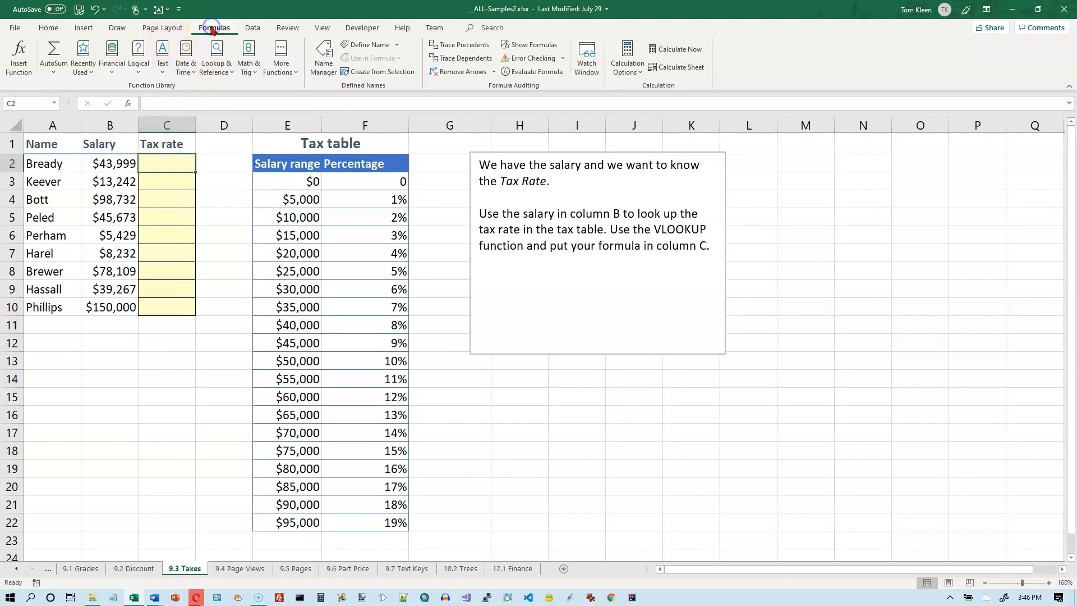
pyautogui.click(219, 72)
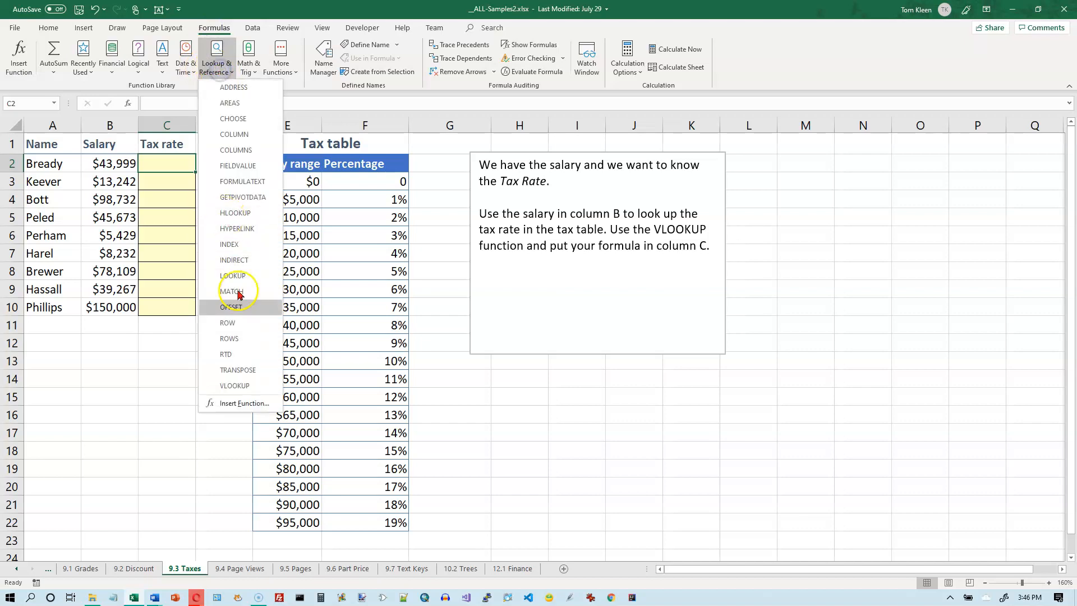
pyautogui.click(238, 385)
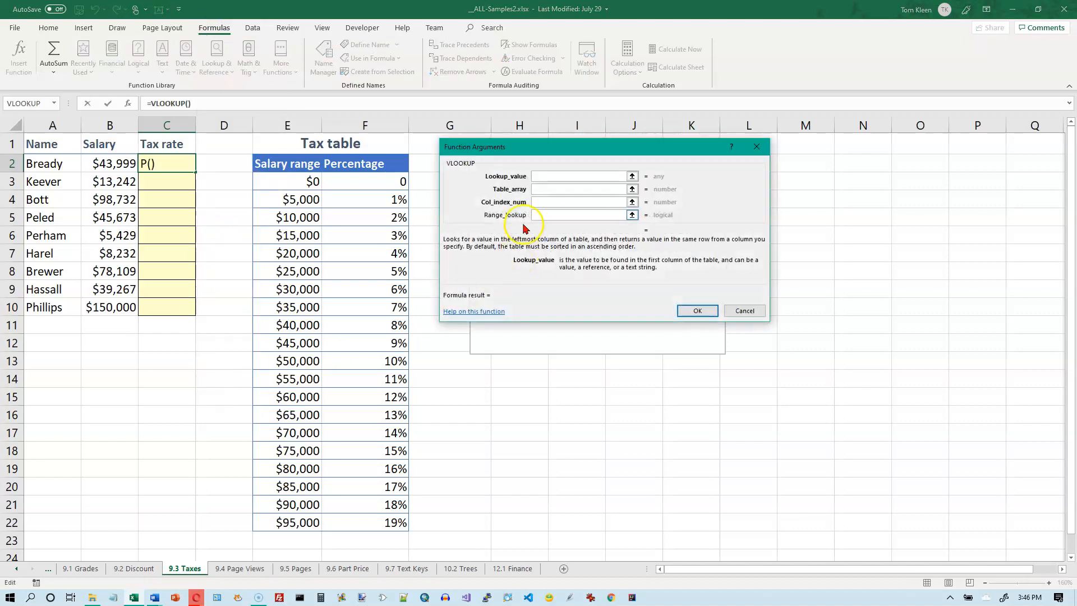
pyautogui.click(128, 164)
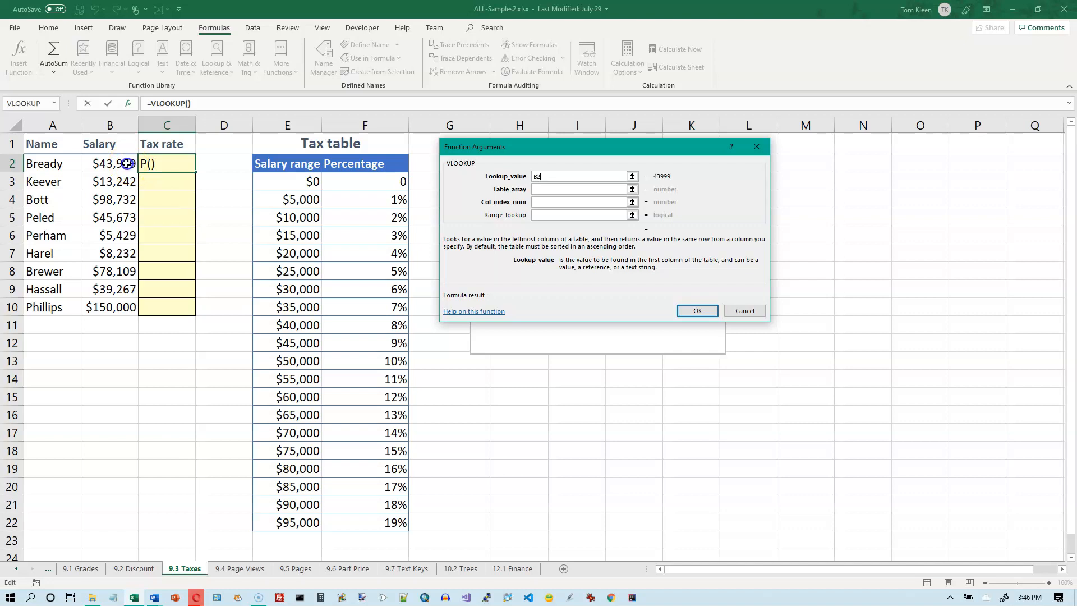
# Set the VLOOKUP table array to the tax table data as the absolute range $E$3:$F$22.
pyautogui.click(538, 189)
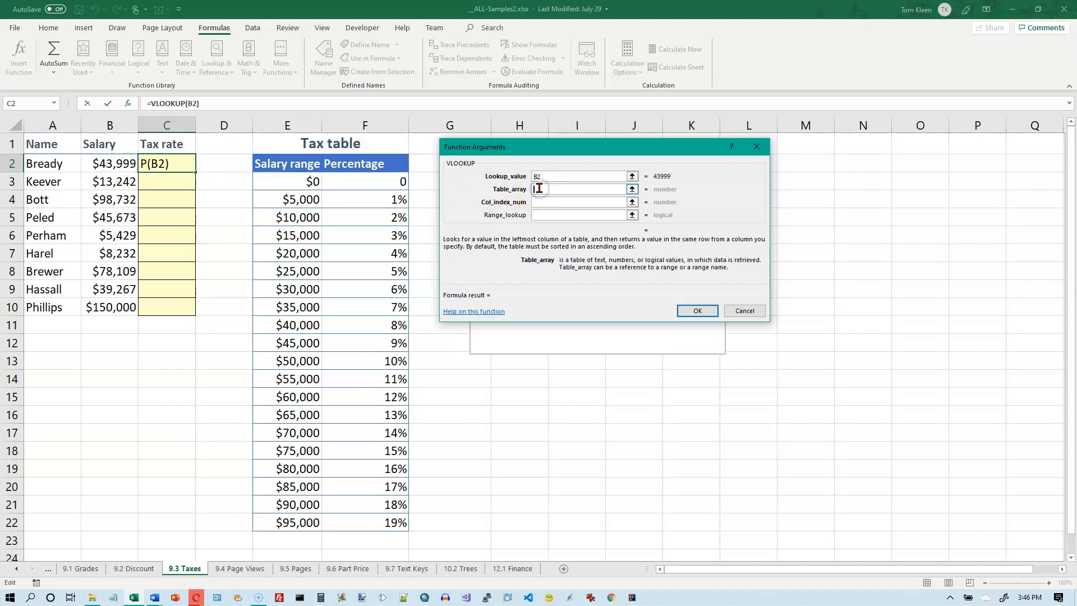
pyautogui.click(299, 184)
pyautogui.moveTo(298, 184); pyautogui.dragTo(379, 525)
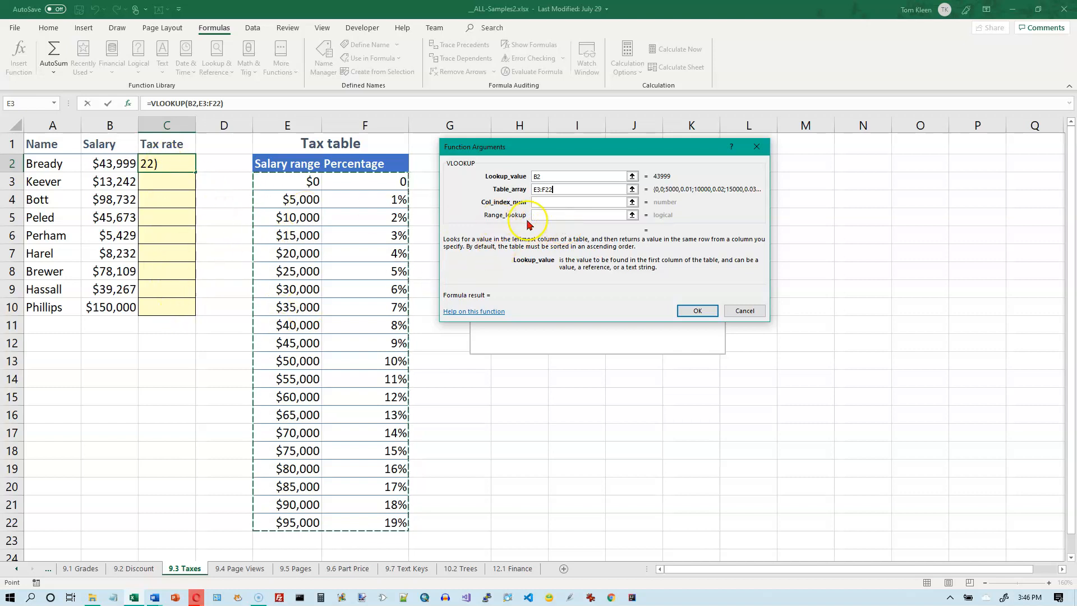
pyautogui.press('F4')
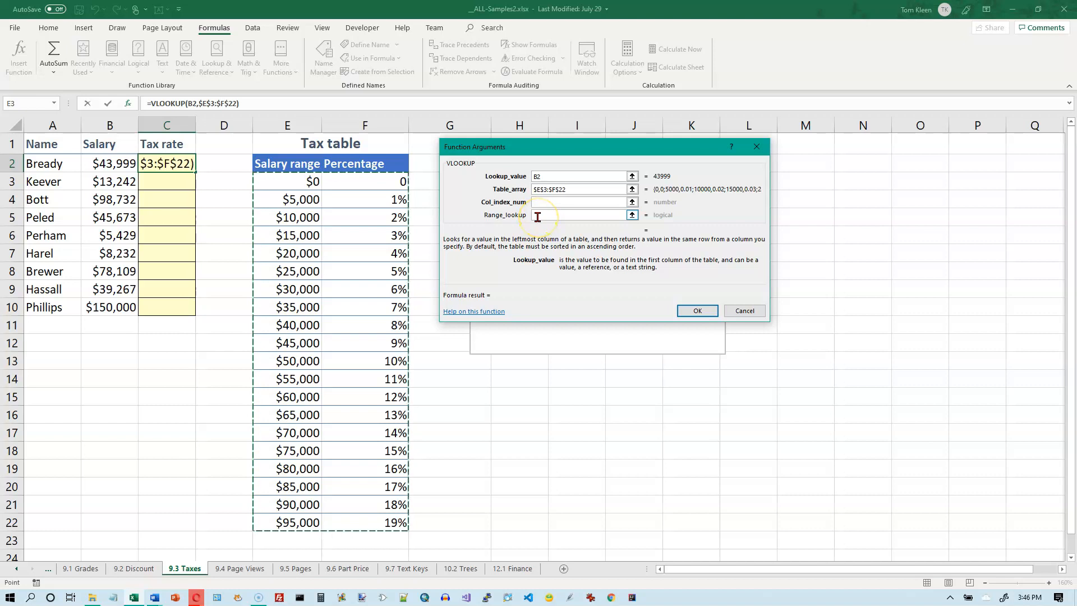
# Complete the VLOOKUP with column index 2 and no range lookup, and fill the formula down from C2 to C10.
pyautogui.click(544, 204)
pyautogui.write('2')
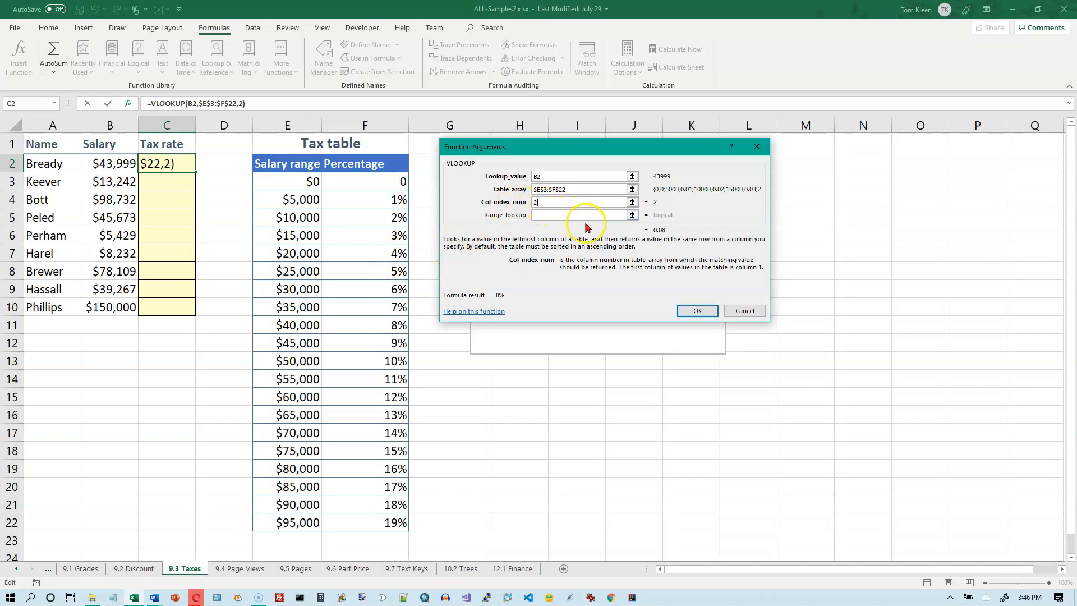
pyautogui.click(701, 313)
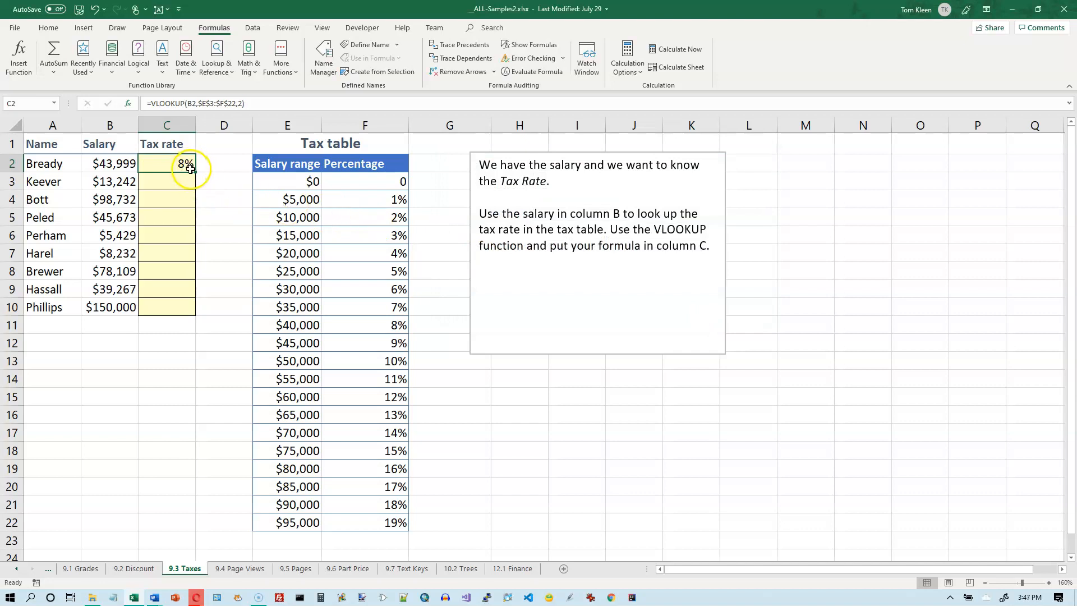
pyautogui.moveTo(195, 173); pyautogui.dragTo(200, 316)
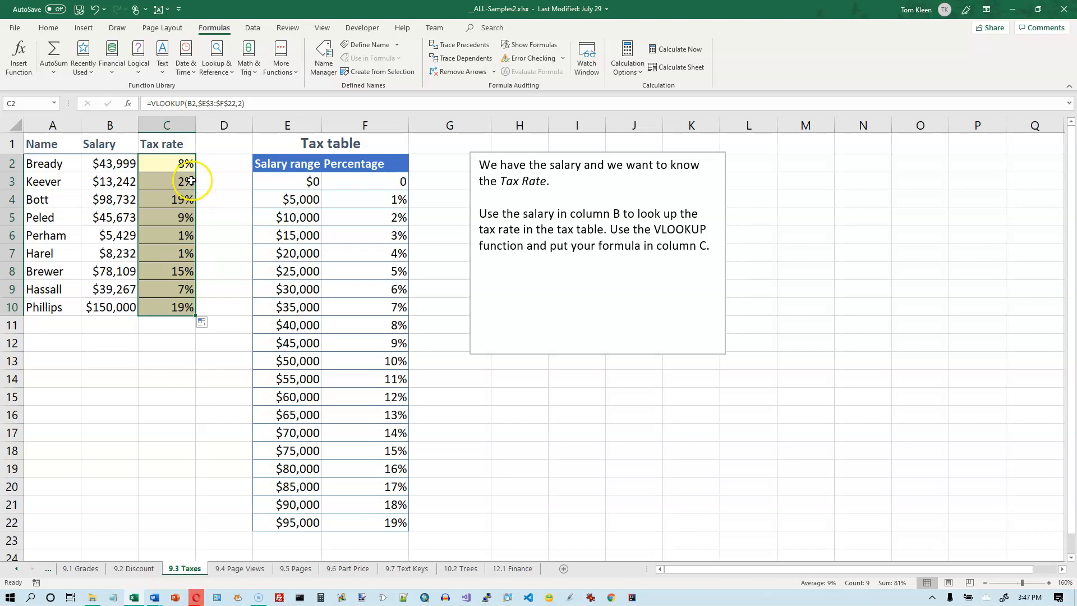
# Widen column D and enter the formula =B2*C2 in D2 to calculate the tax amount.
pyautogui.click(178, 165)
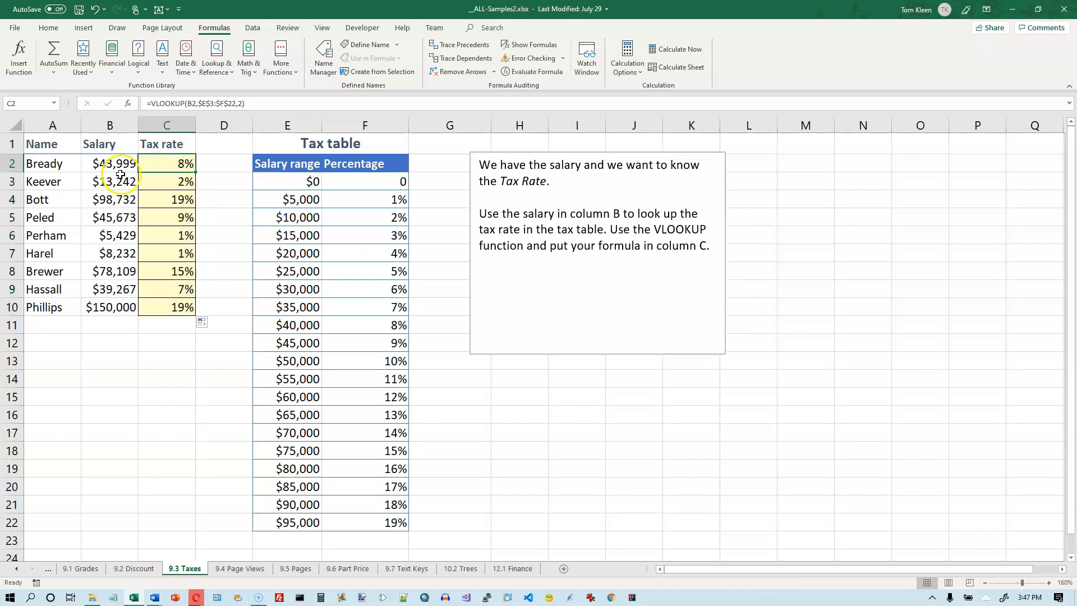
pyautogui.moveTo(253, 125); pyautogui.dragTo(297, 125)
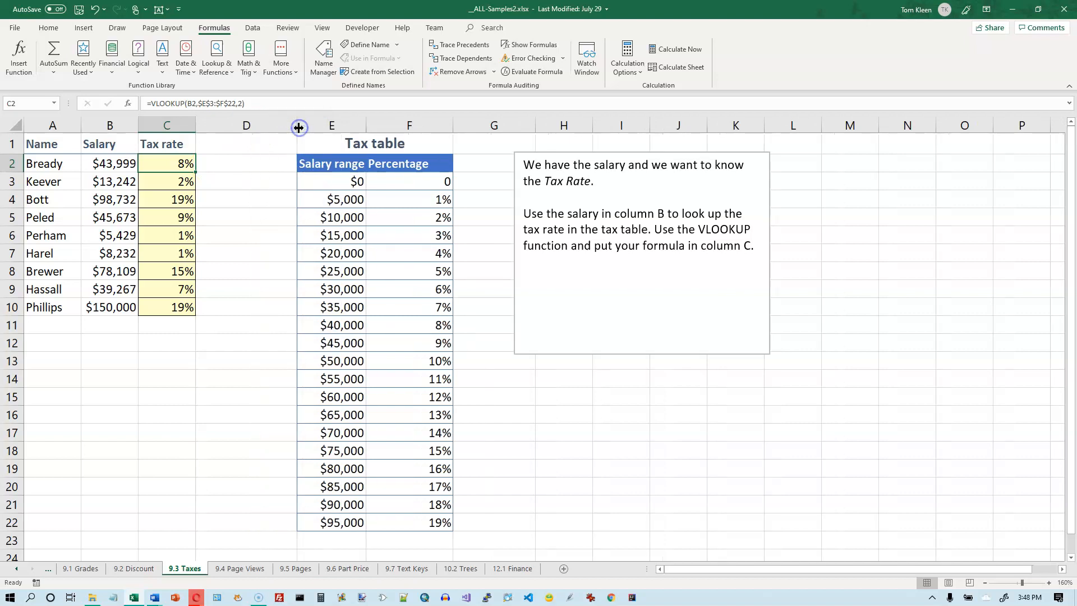
pyautogui.click(240, 165)
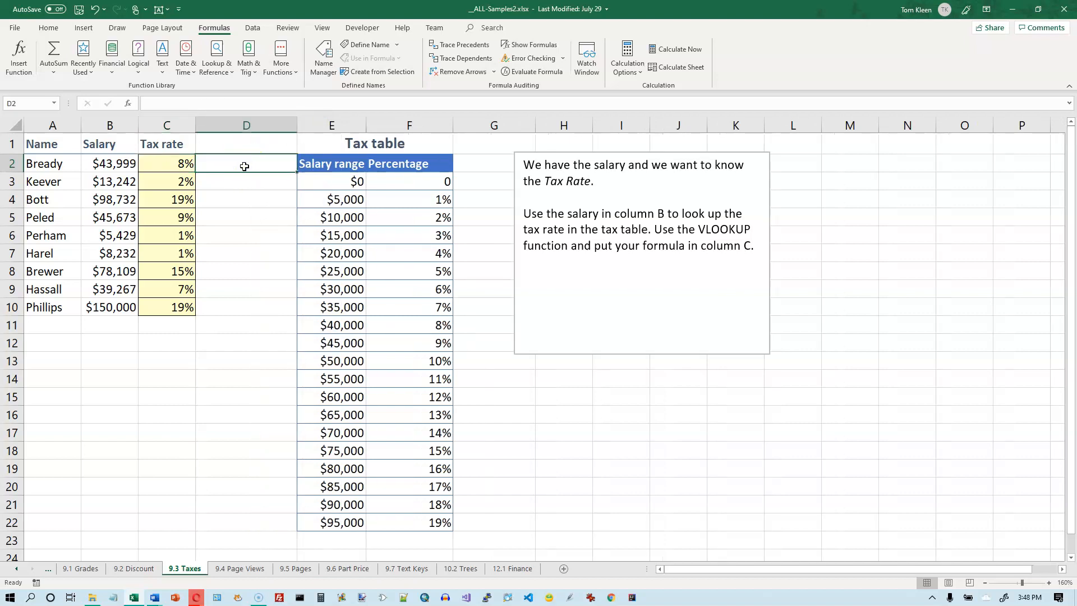
pyautogui.write('=')
pyautogui.press('Left')
pyautogui.press('Left')
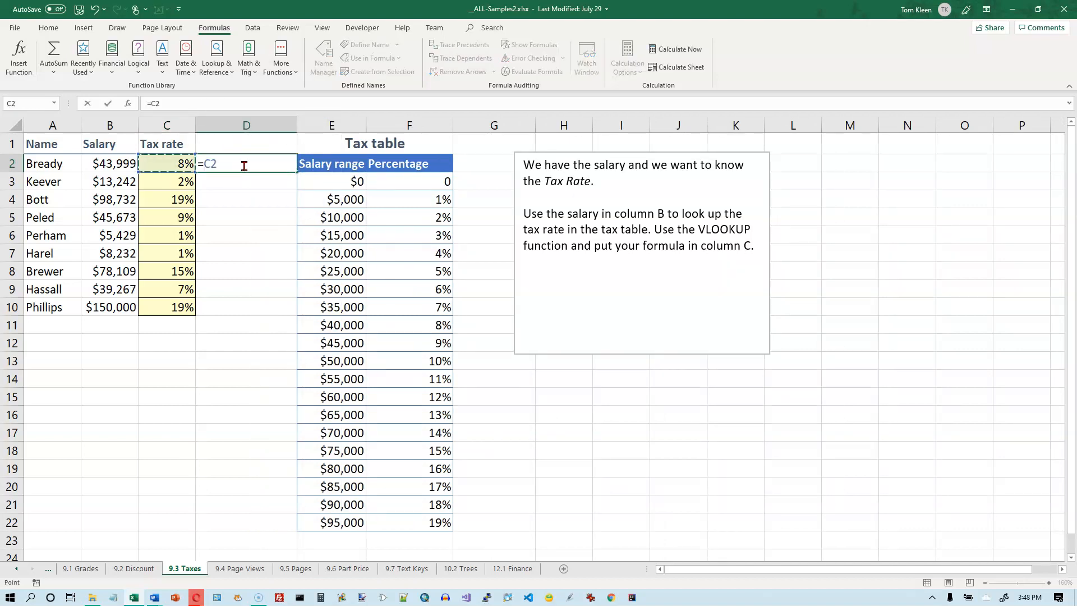
pyautogui.write('*')
pyautogui.press('Left')
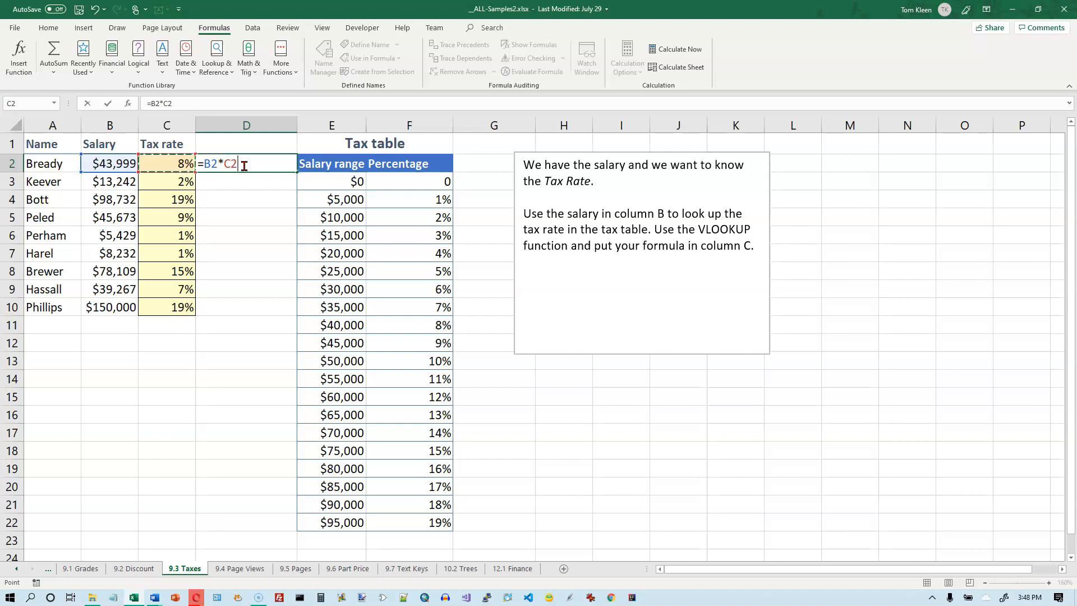
pyautogui.press('Return')
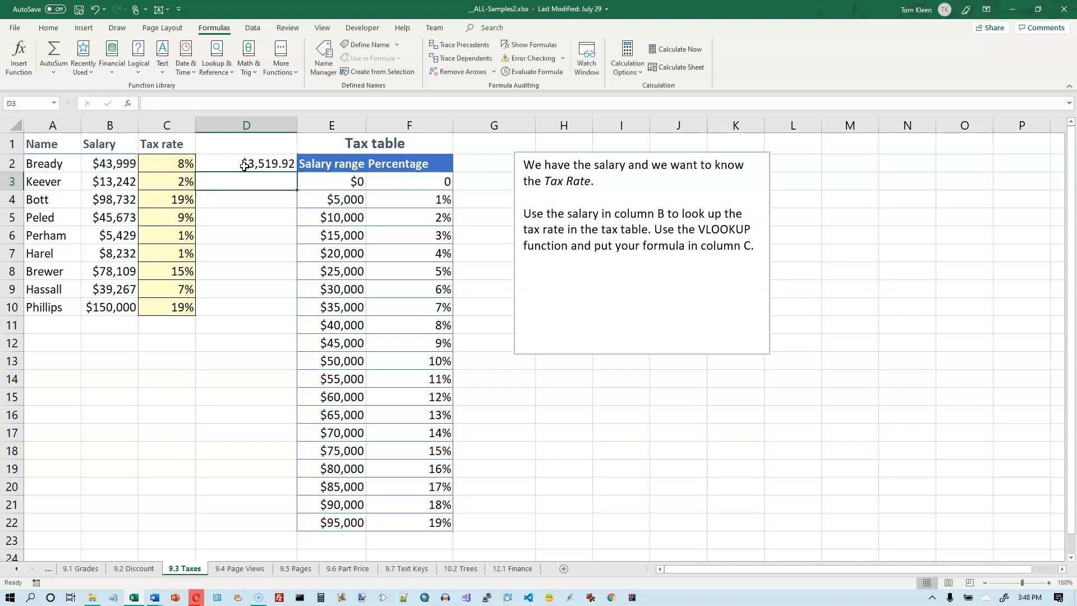
# Fill the D2 formula down to D10 and enter the heading Taxes in D1.
pyautogui.click(282, 164)
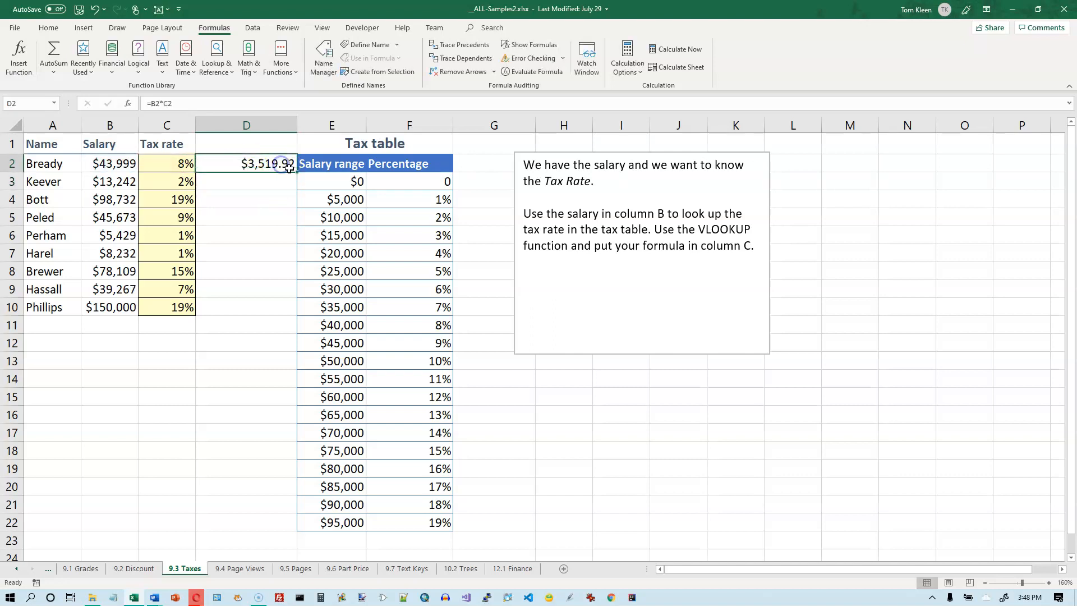
pyautogui.moveTo(296, 170); pyautogui.dragTo(281, 312)
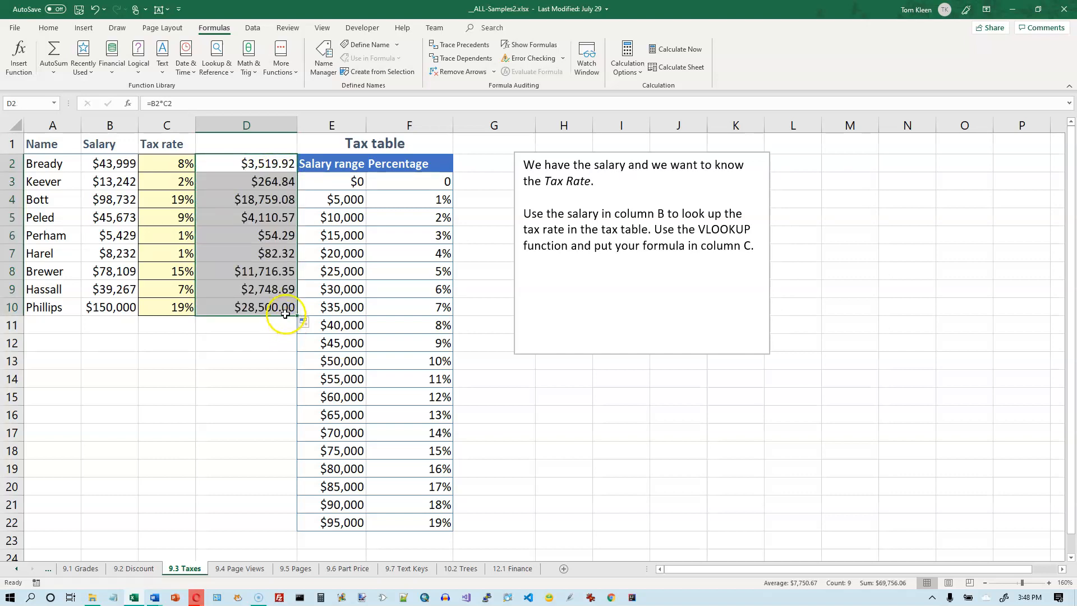
pyautogui.click(258, 144)
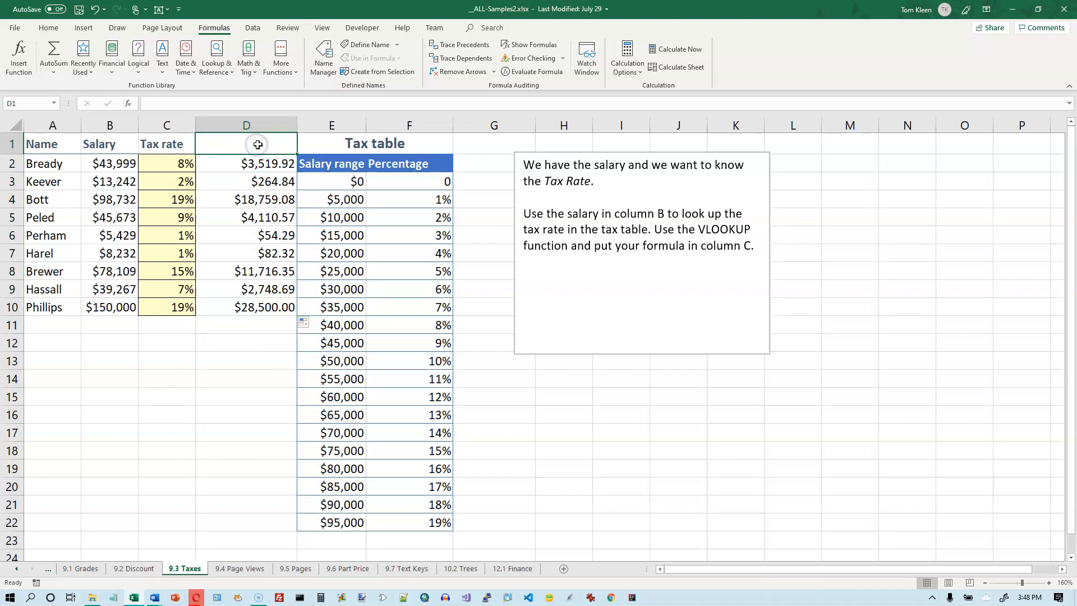
pyautogui.write('T')
pyautogui.write('axer')
pyautogui.press('BackSpace')
pyautogui.write('s')
pyautogui.press('Return')
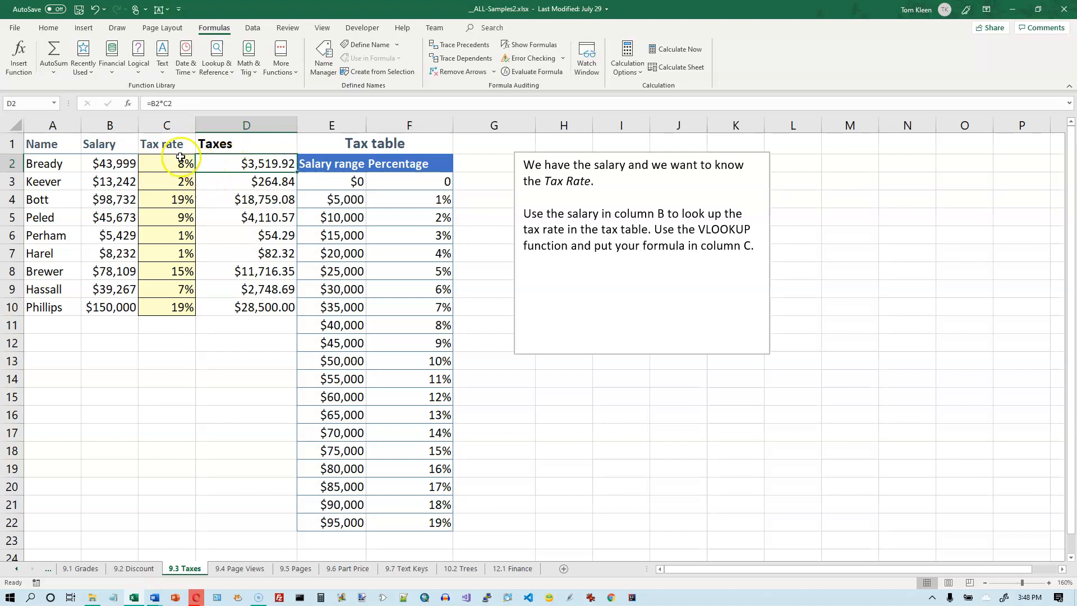
# Extend the VLOOKUP formula in C2 by multiplying it by the salary, adding *B2 at the end.
pyautogui.click(169, 145)
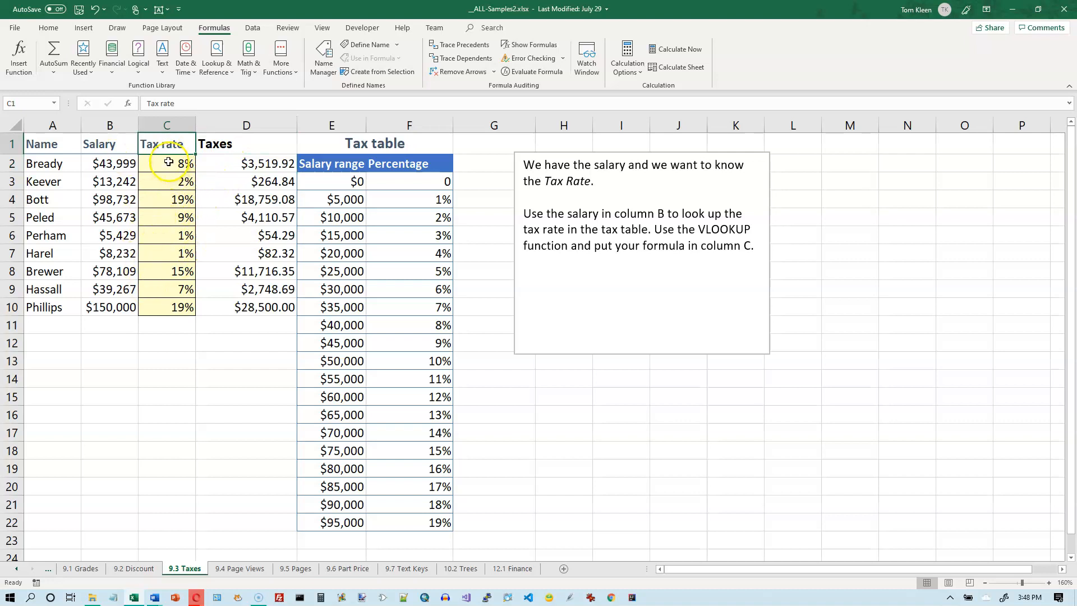
pyautogui.click(259, 163)
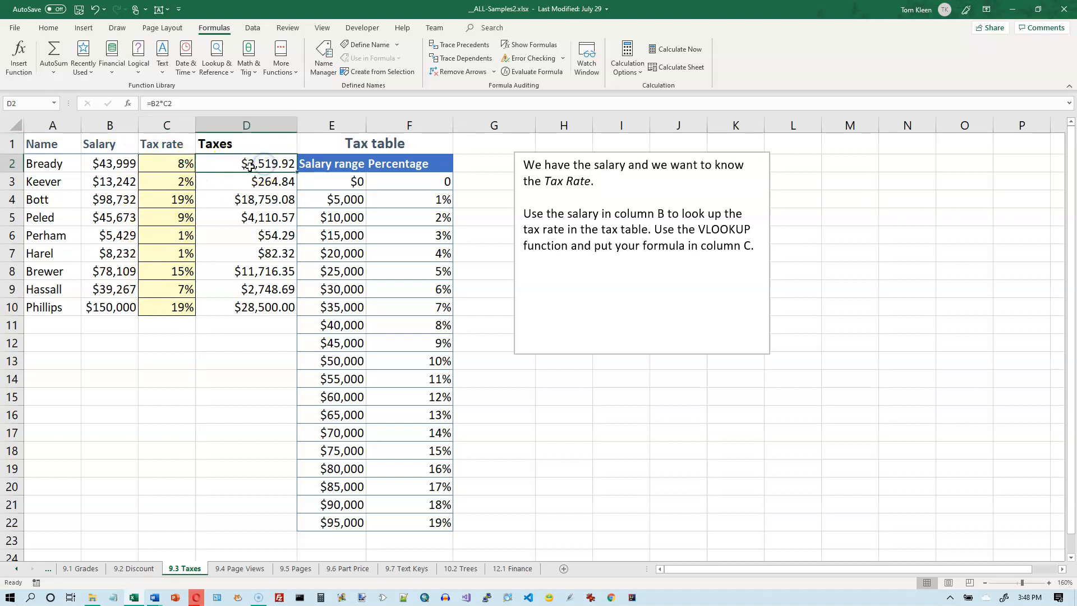
pyautogui.click(181, 163)
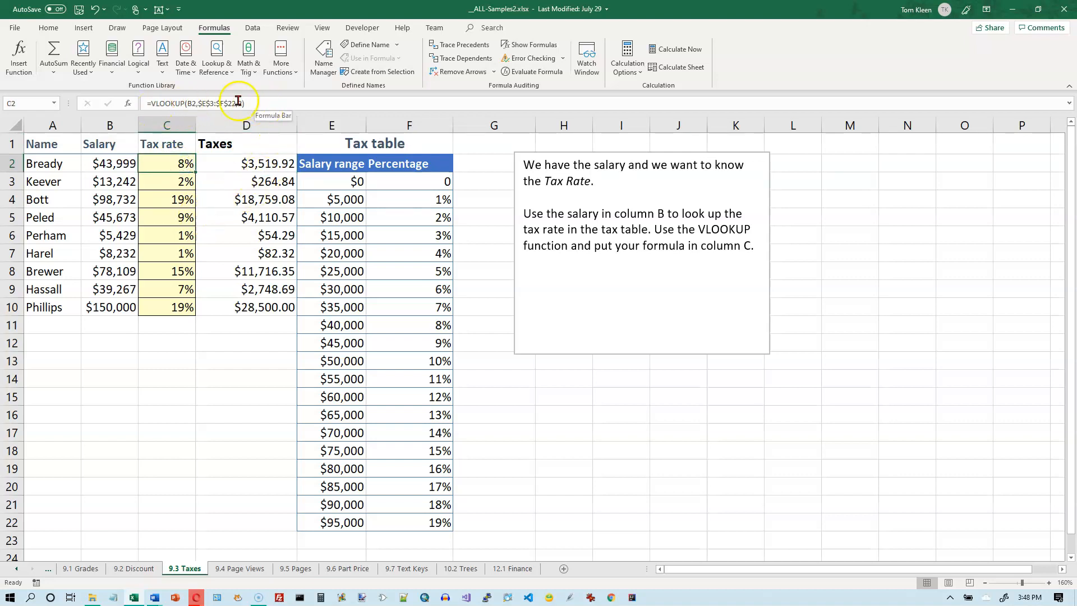
pyautogui.click(258, 103)
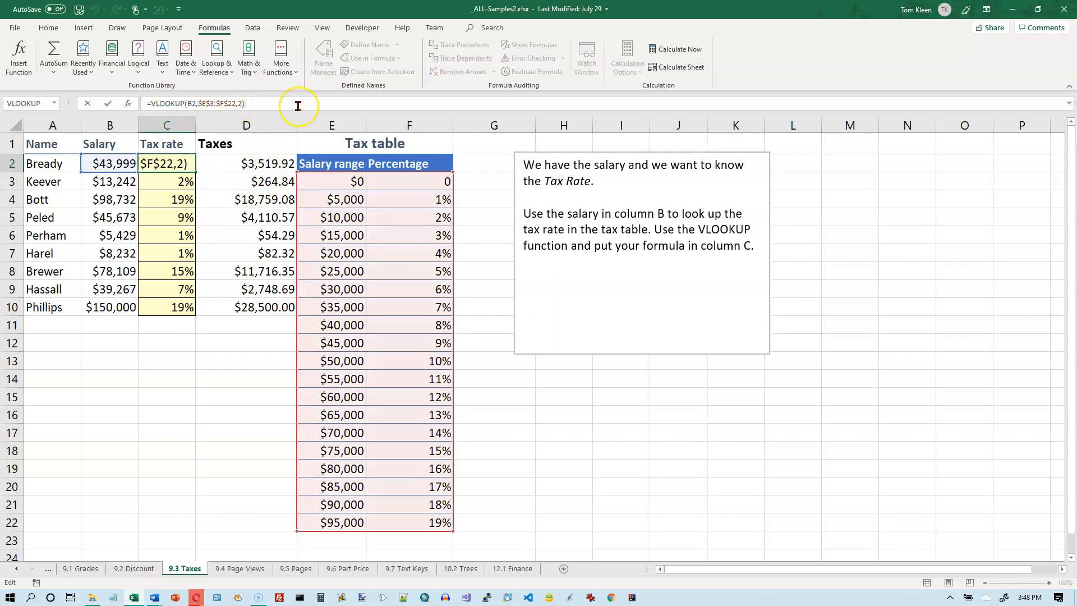
pyautogui.write('*B2')
pyautogui.press('Return')
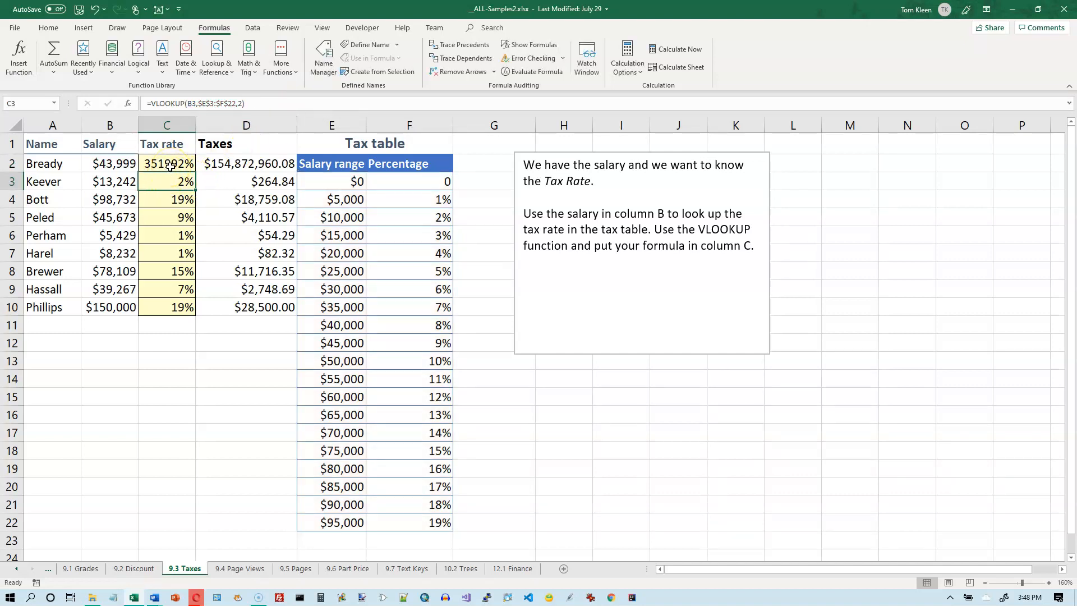
# Format C2 with the dollar Accounting number format.
pyautogui.click(170, 167)
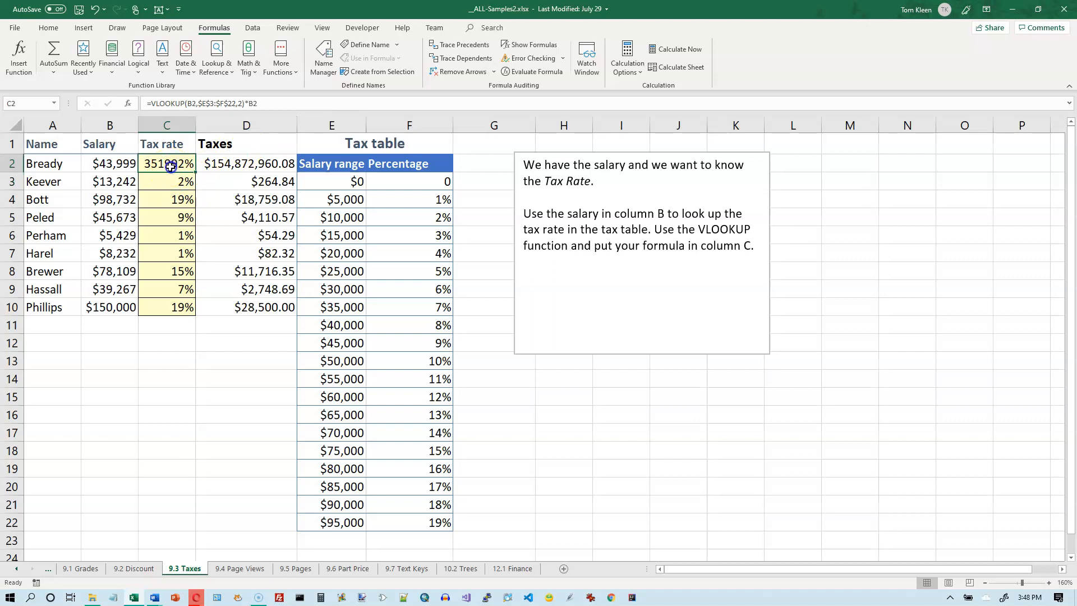
pyautogui.click(50, 28)
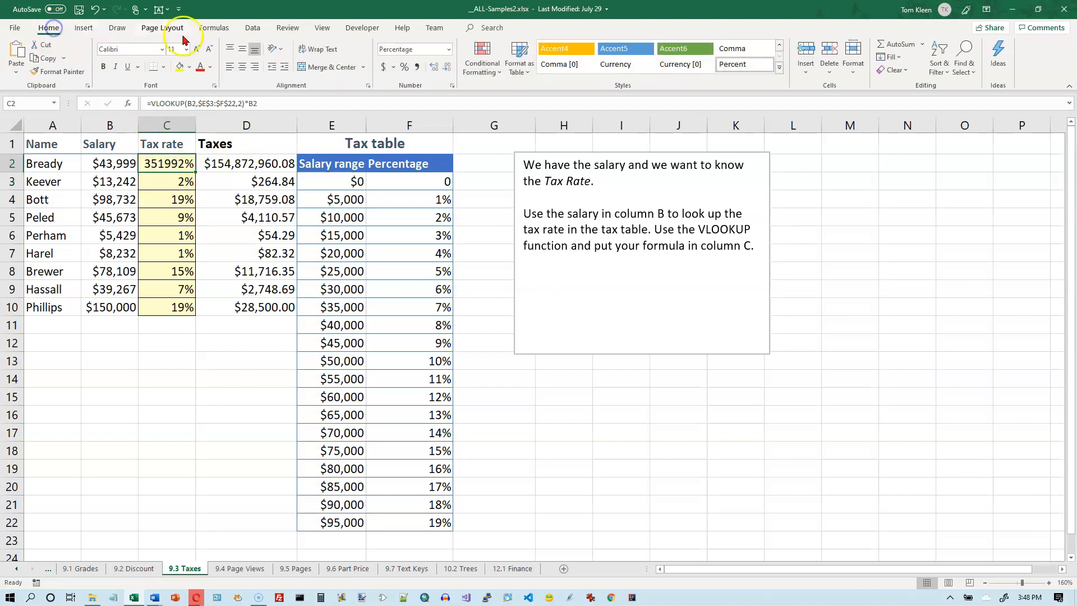
pyautogui.click(384, 68)
pyautogui.click(312, 120)
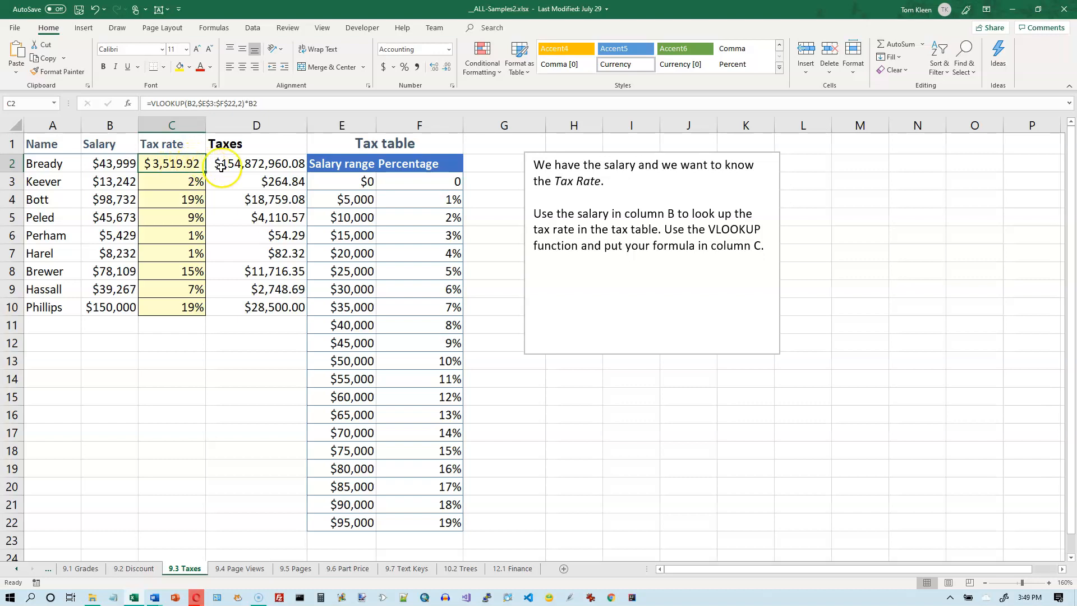
# Clear the contents of column D, including the Taxes heading and the tax amounts.
pyautogui.click(264, 127)
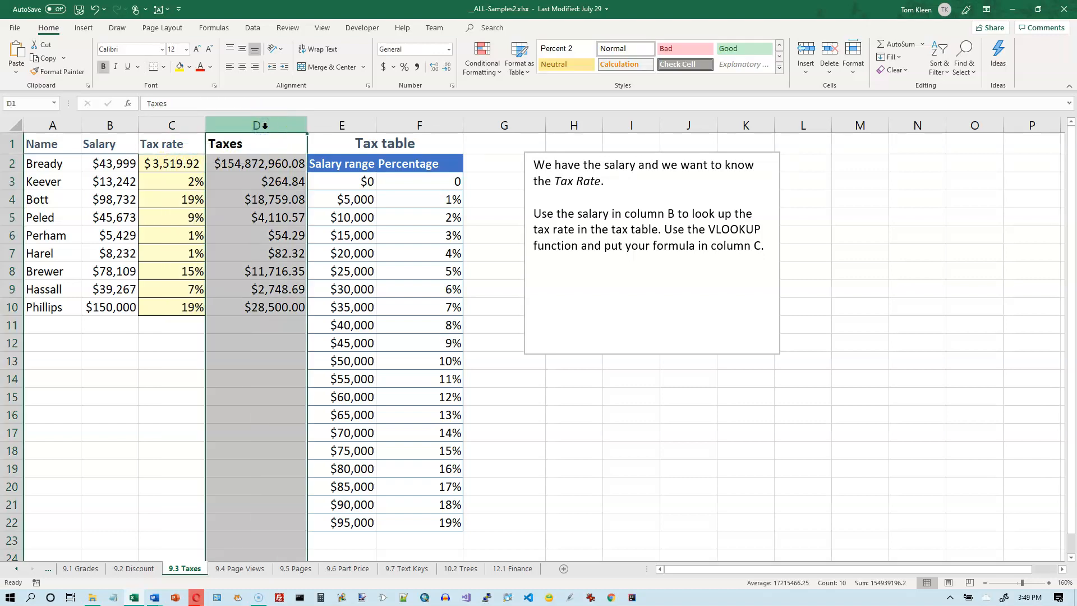
pyautogui.press('Delete')
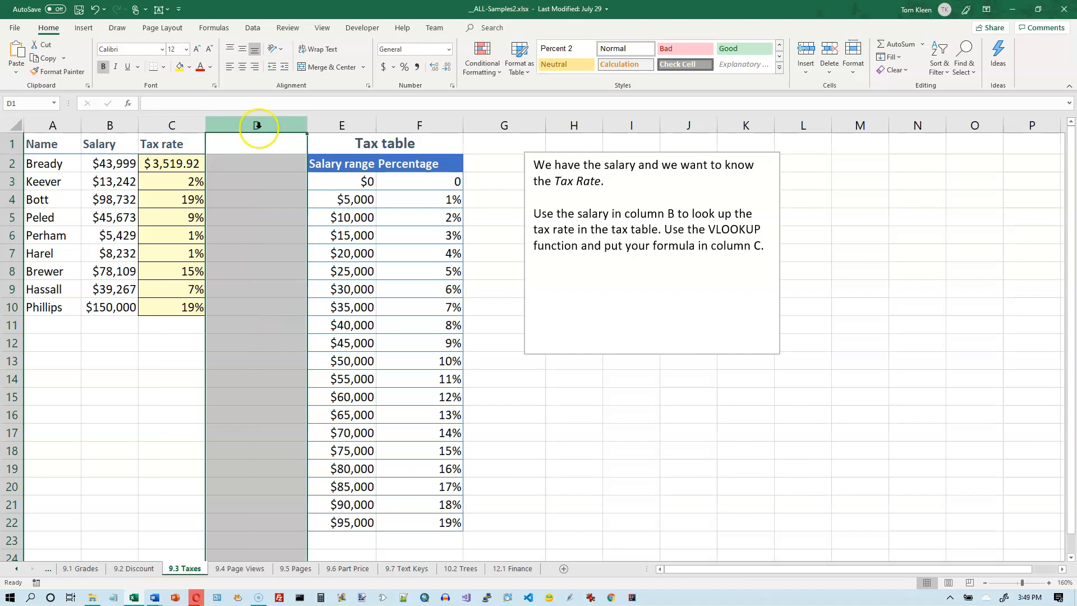
# Fill the C2 formula down to C10 and widen column C so every dollar amount fits.
pyautogui.click(199, 164)
pyautogui.moveTo(205, 171); pyautogui.dragTo(200, 317)
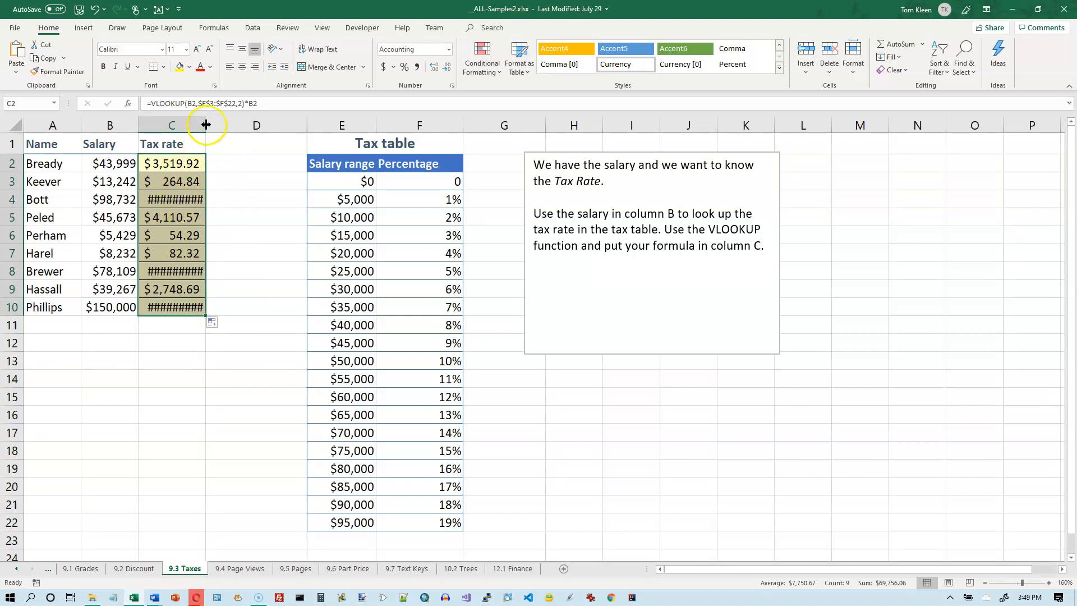
pyautogui.moveTo(206, 124); pyautogui.dragTo(218, 126)
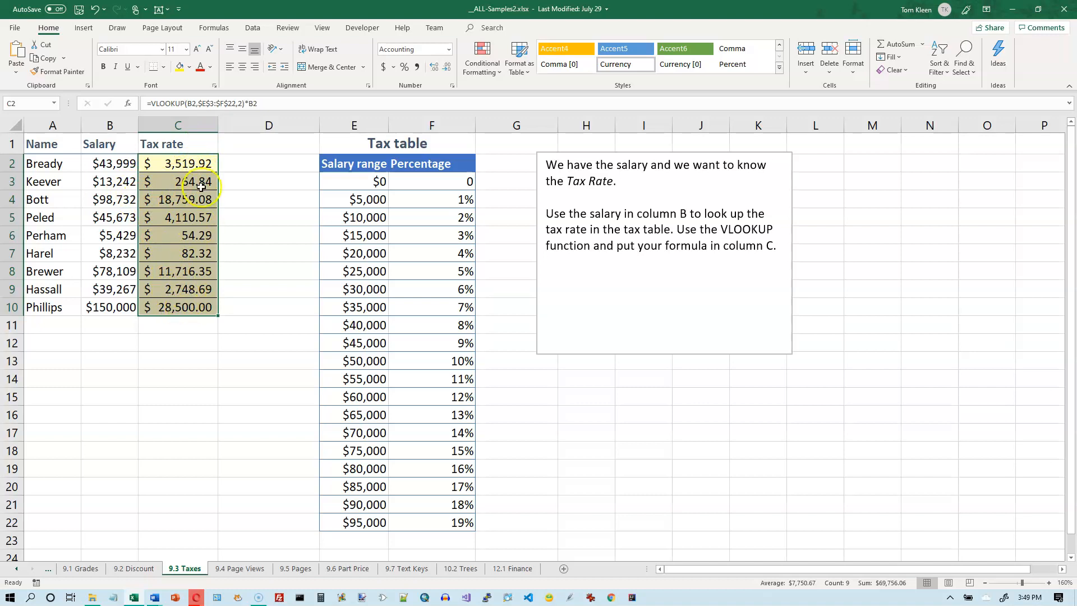
# Rewrite the formula in C2 from scratch as =VLOOKUP(B2,$E$3:$F$22,2)*B2.
pyautogui.click(261, 105)
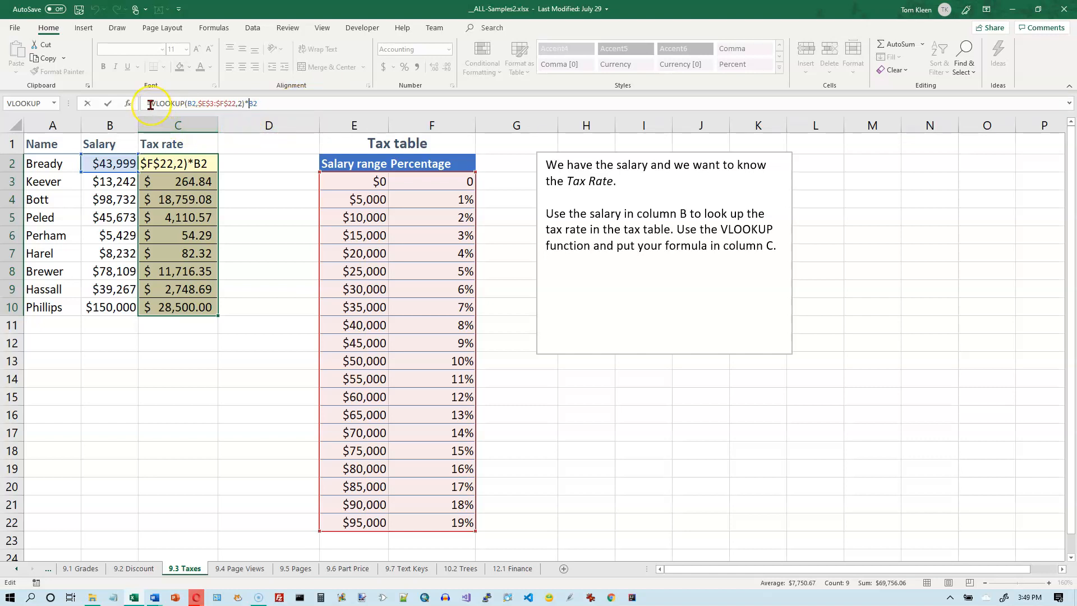
pyautogui.moveTo(151, 105); pyautogui.dragTo(290, 109)
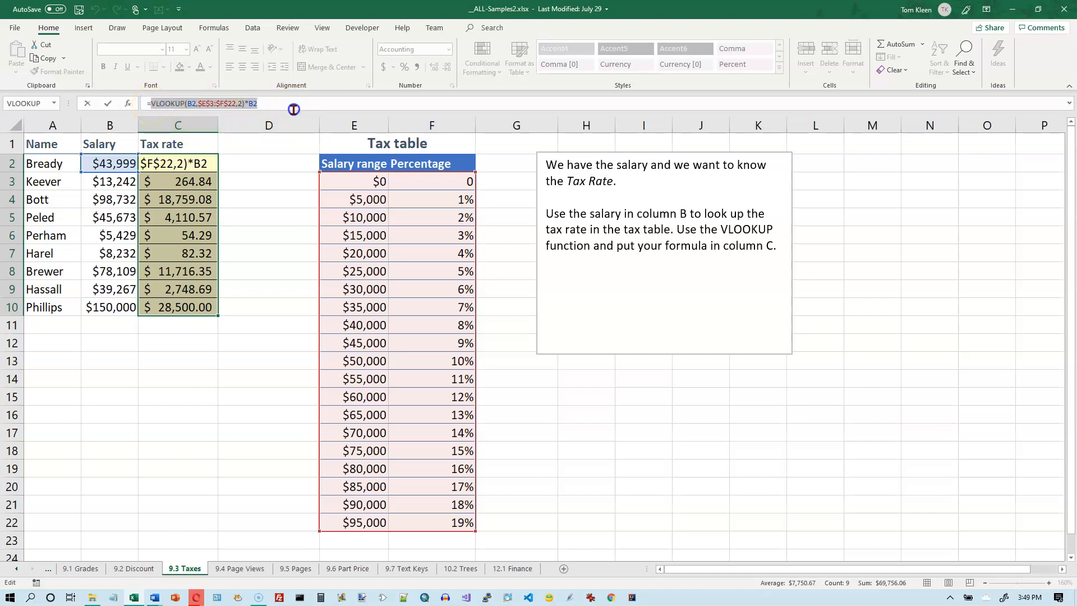
pyautogui.write('v')
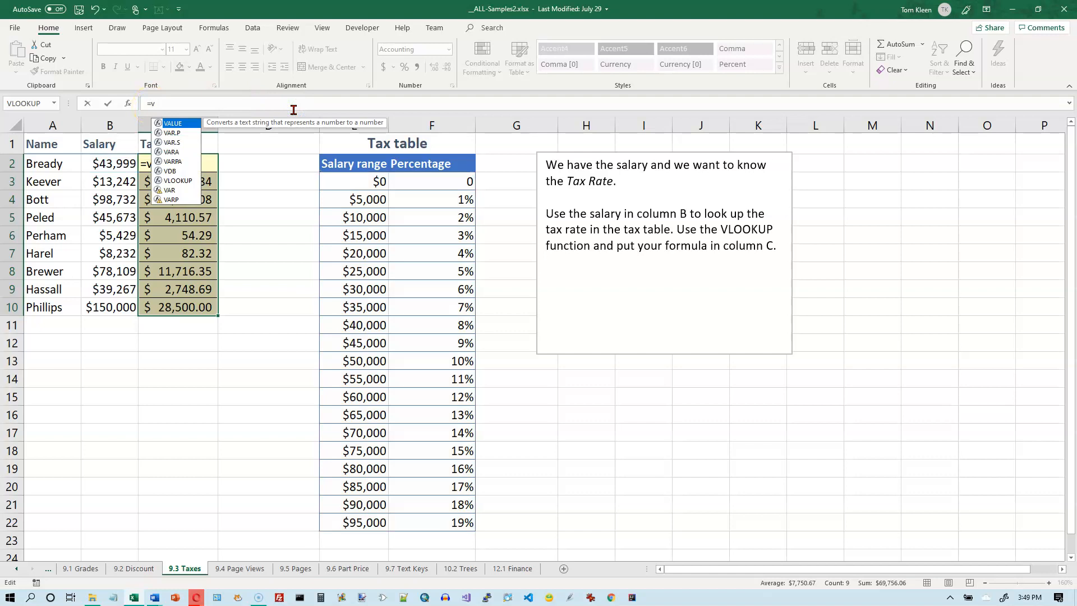
pyautogui.write('lookup (')
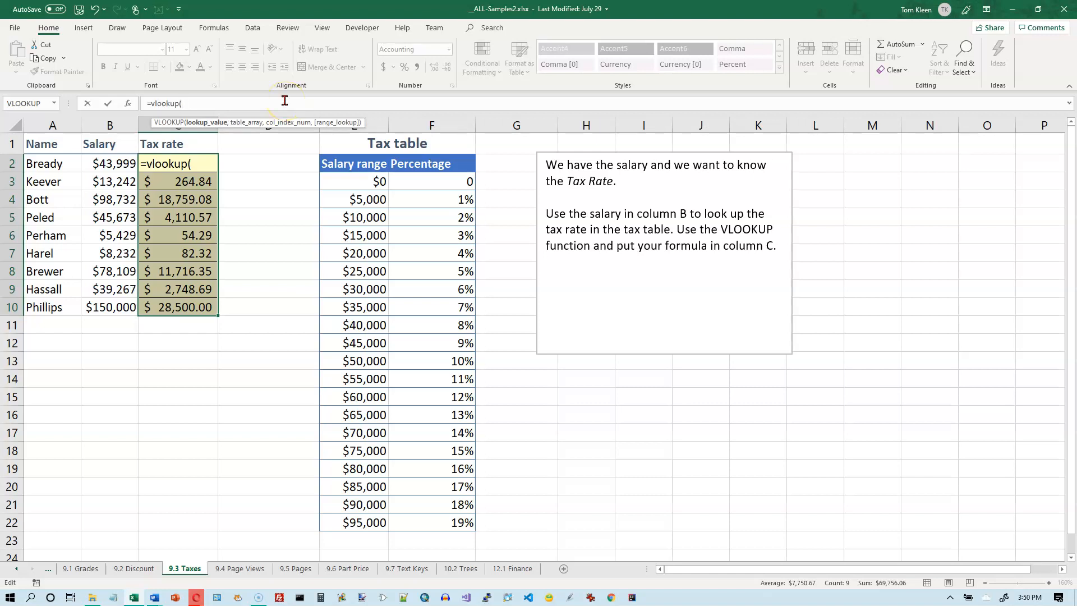
pyautogui.click(113, 164)
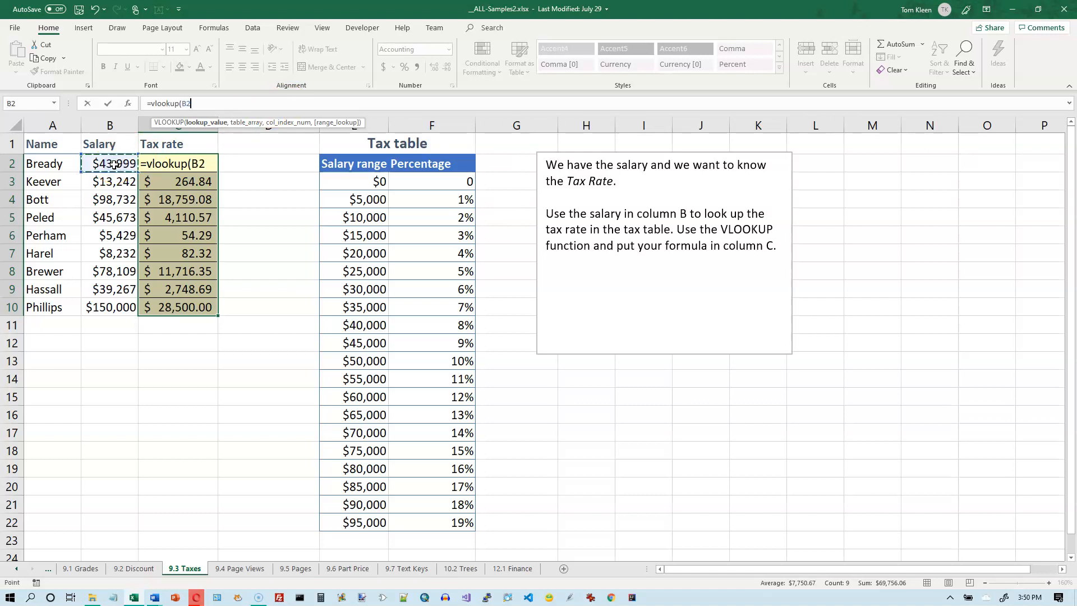
pyautogui.write(',')
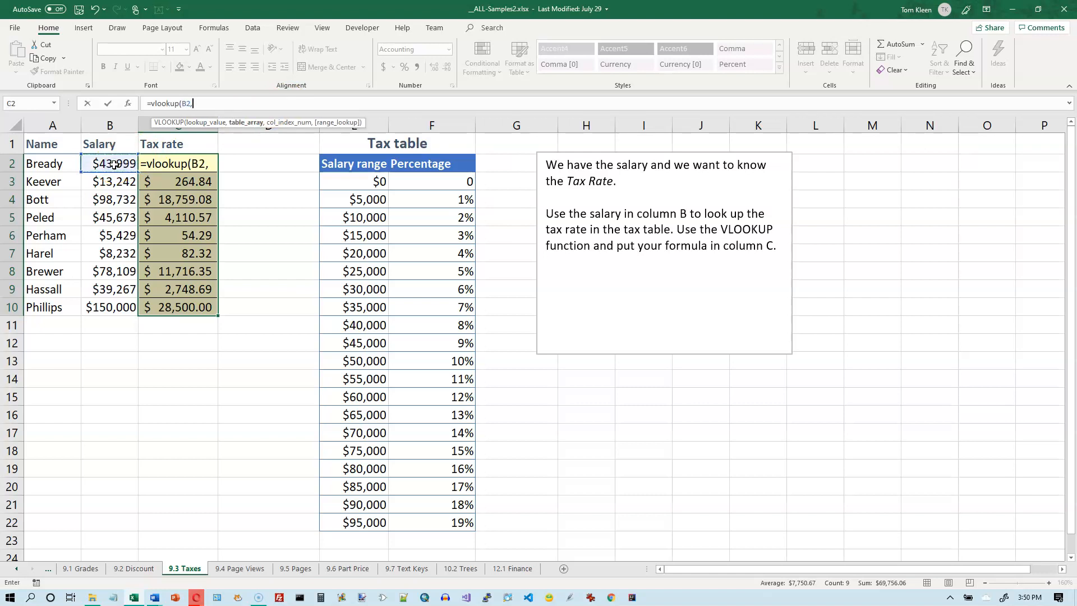
pyautogui.moveTo(377, 183); pyautogui.dragTo(433, 527)
pyautogui.press('F4')
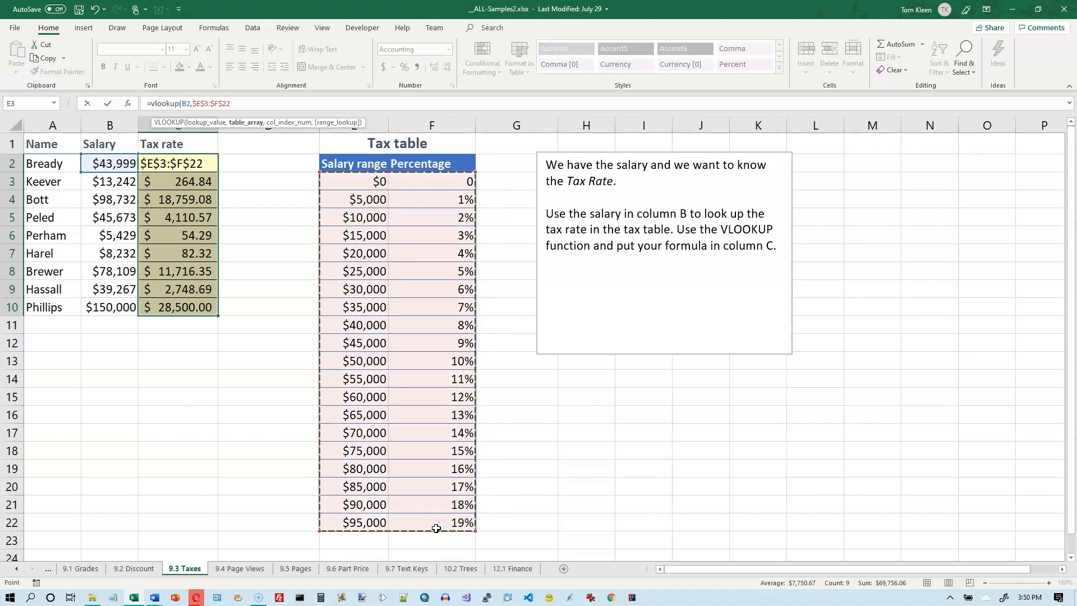
pyautogui.write(',')
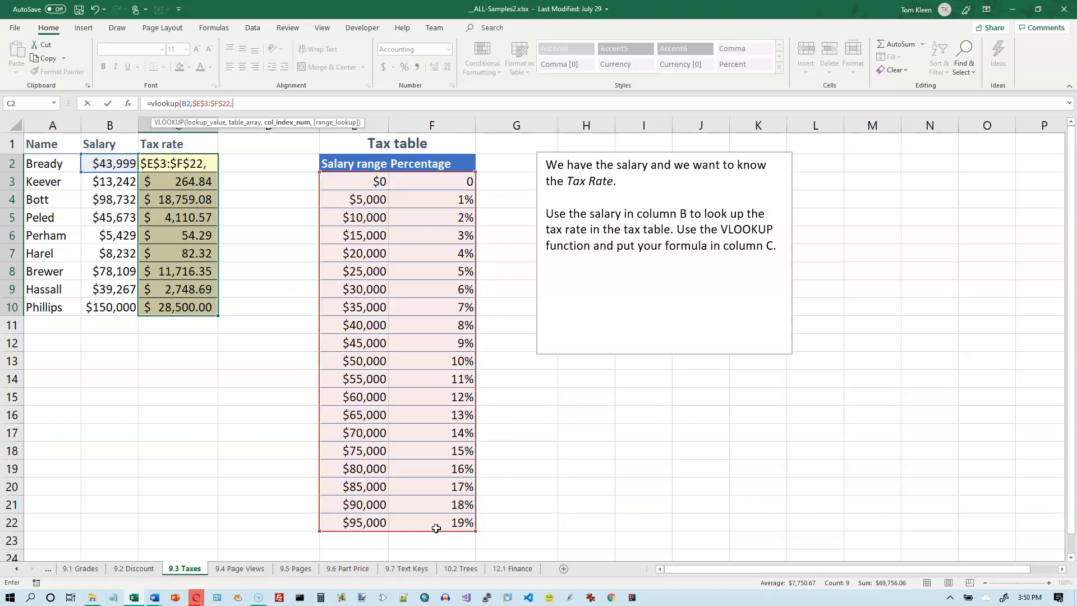
pyautogui.write('2)')
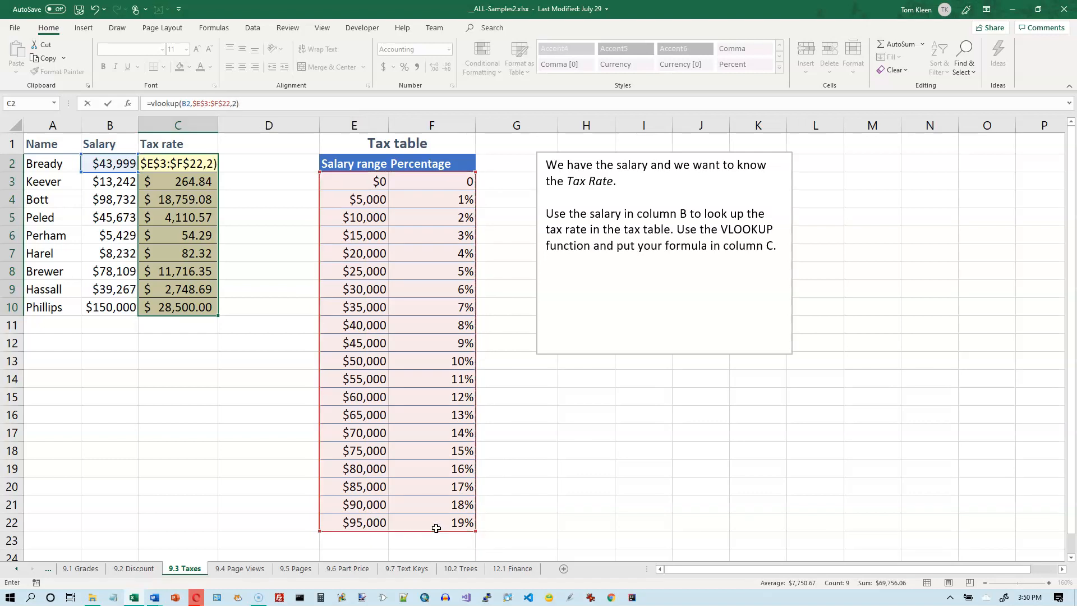
pyautogui.write('*b2')
pyautogui.press('Return')
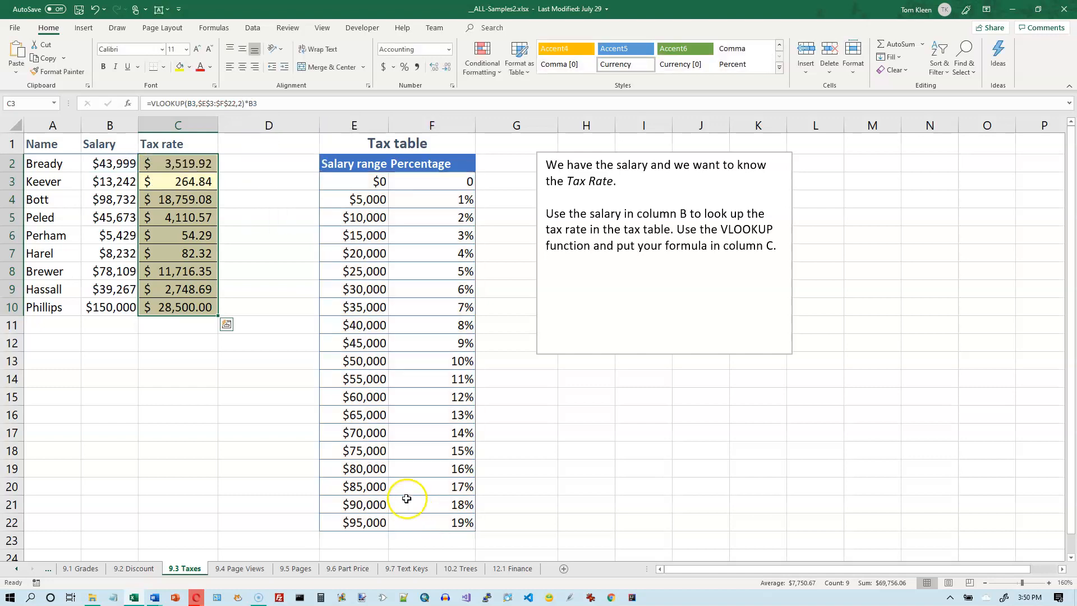
pyautogui.moveTo(150, 104); pyautogui.dragTo(244, 103)
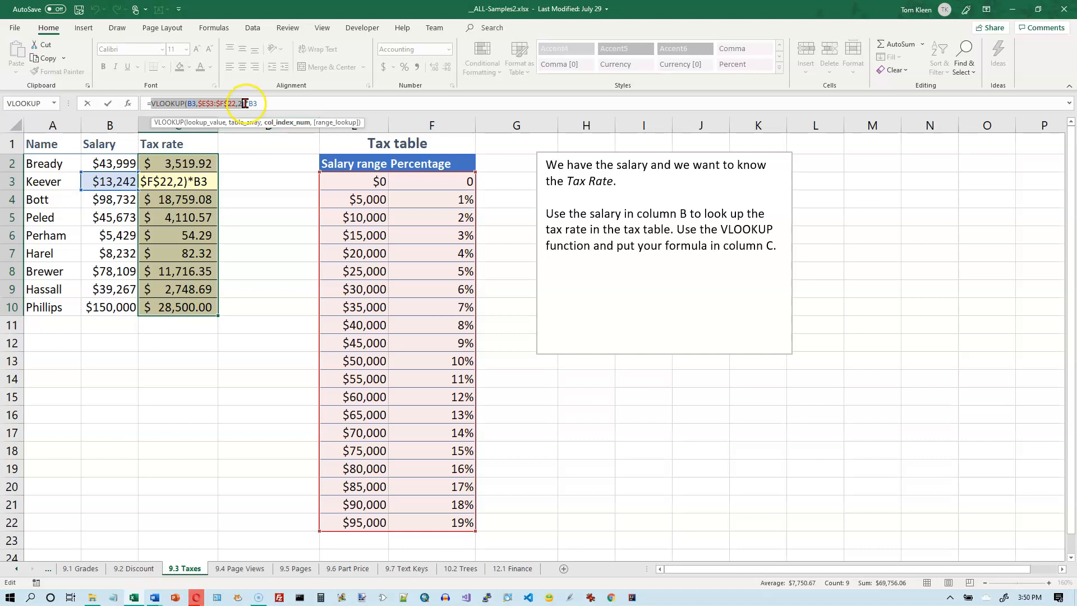
pyautogui.click(276, 106)
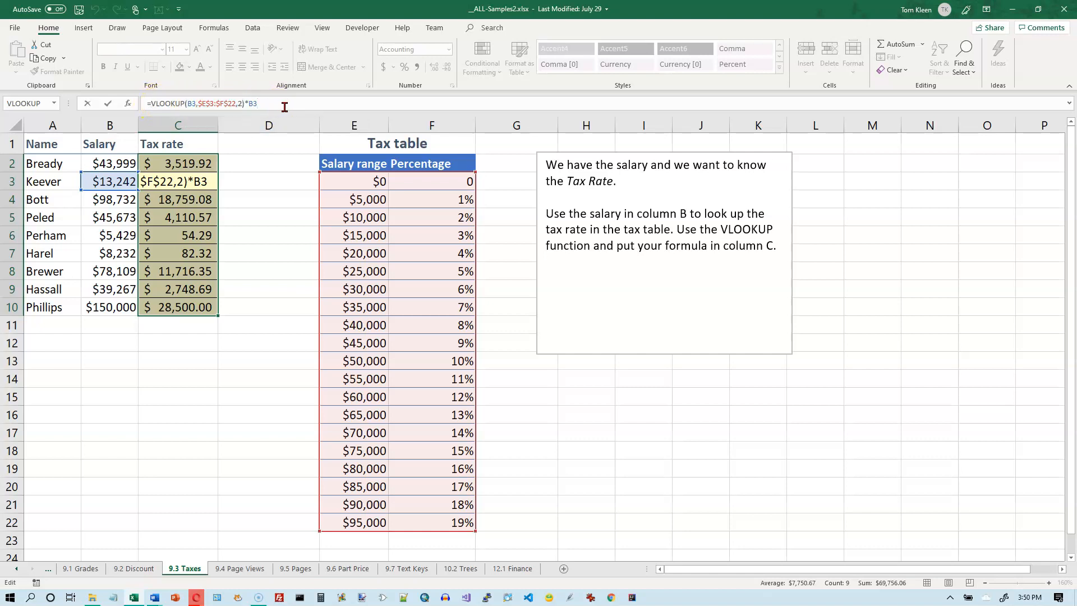
pyautogui.hotkey('ctrl', 'Return')
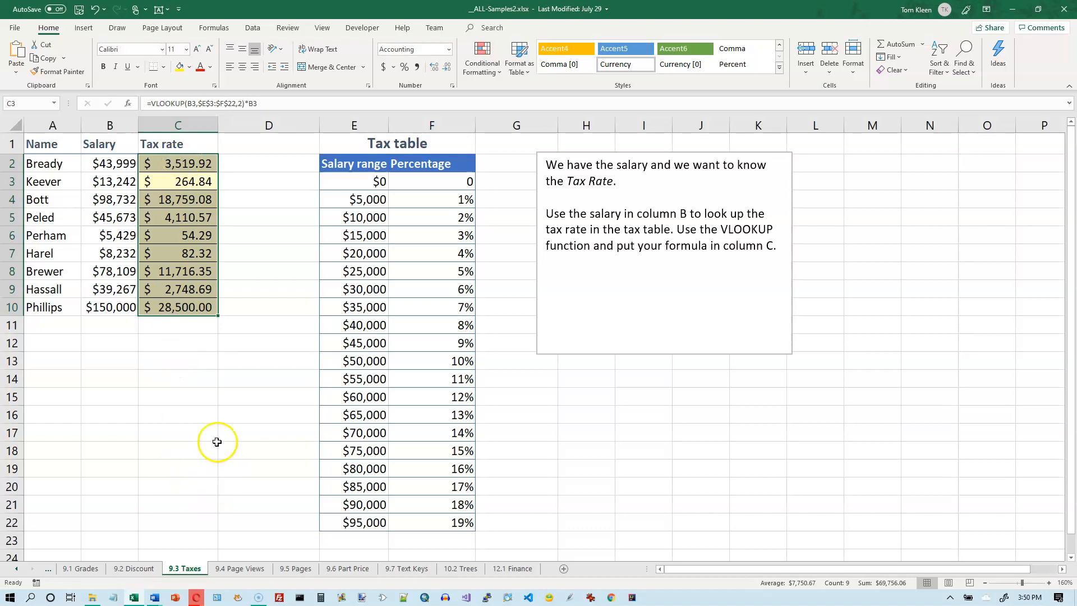
# Go to the 9.4 Page Views sheet and widen column A so the Page IDs are fully readable.
pyautogui.click(244, 570)
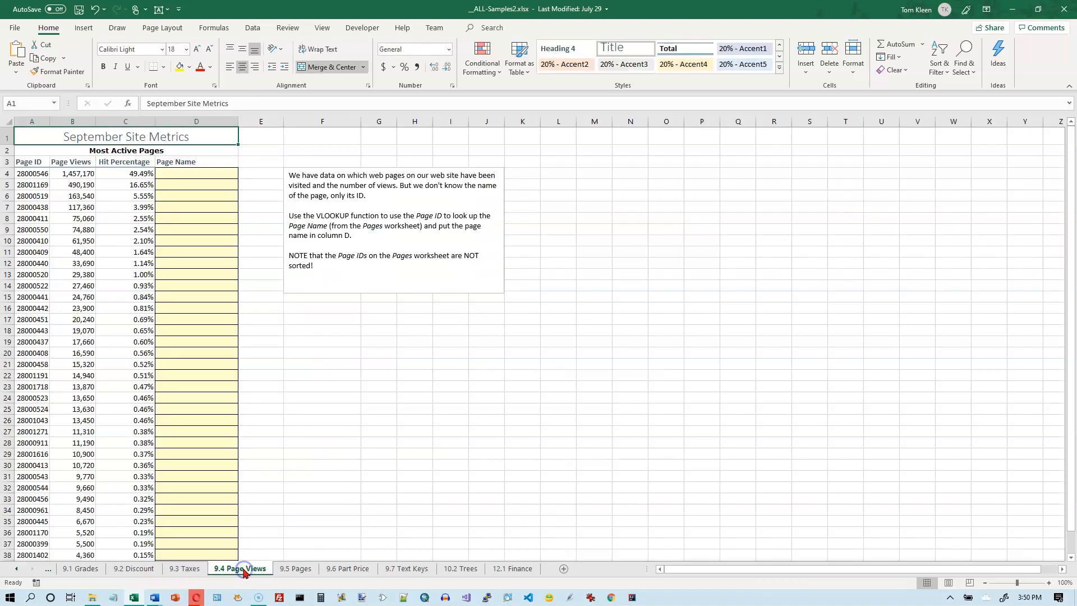
pyautogui.scroll(3, 232, 164)
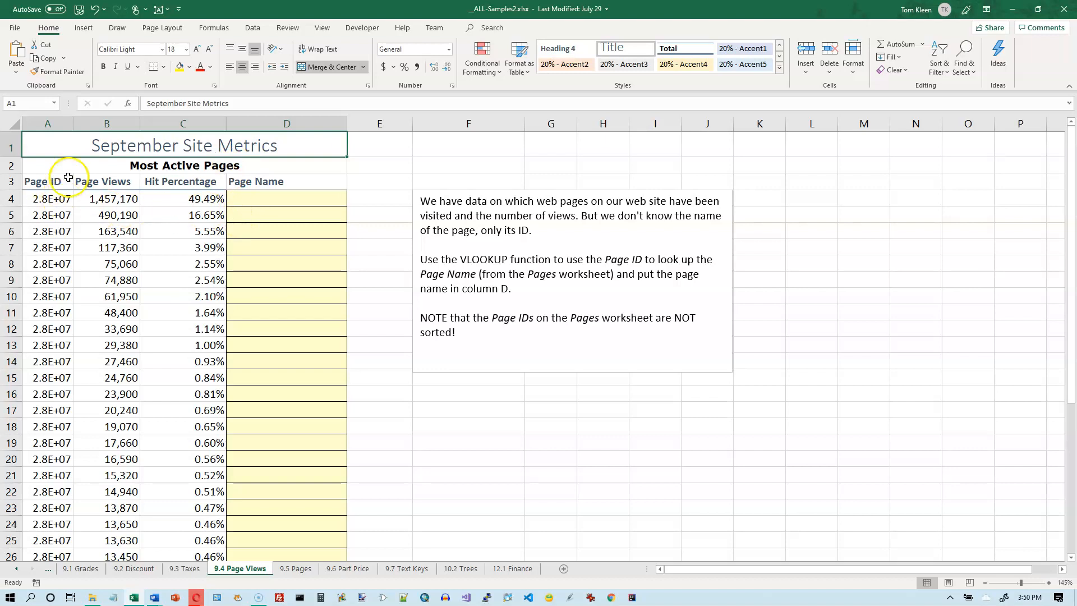
pyautogui.click(49, 200)
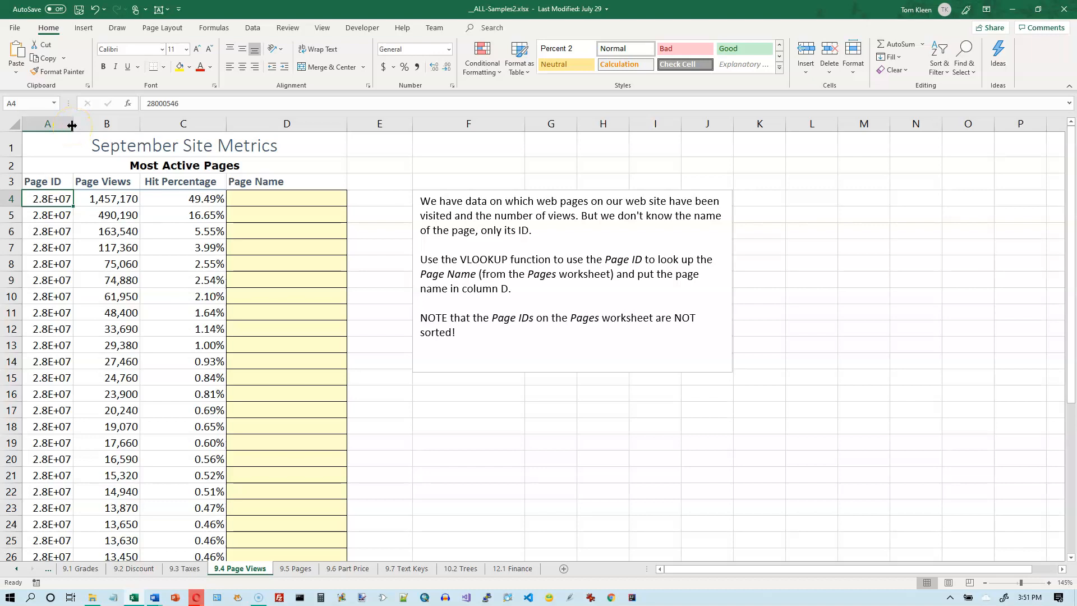
pyautogui.moveTo(73, 125); pyautogui.dragTo(98, 127)
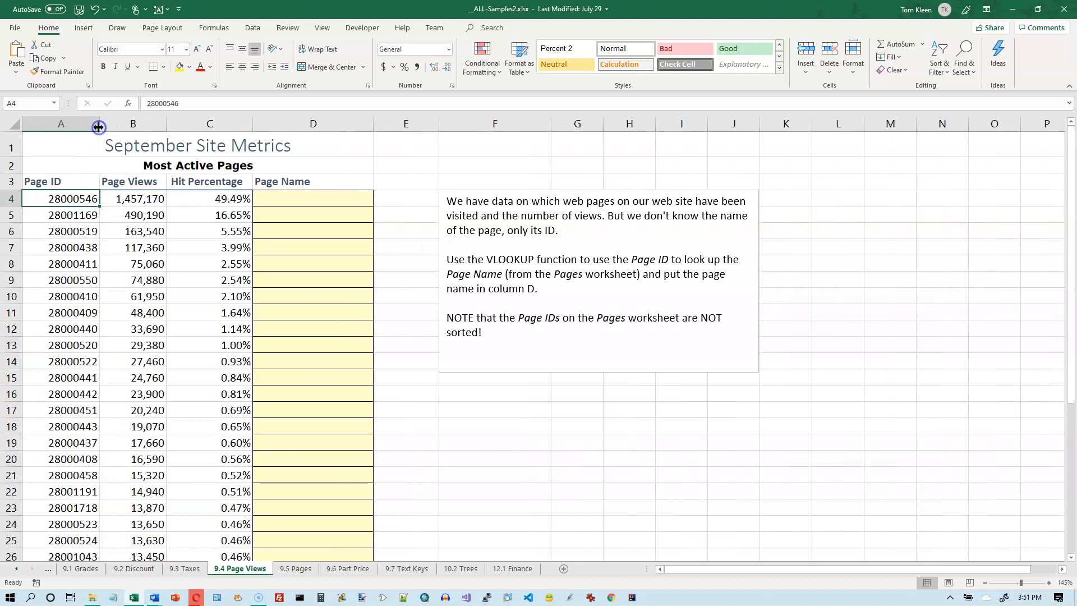
pyautogui.click(76, 200)
pyautogui.moveTo(99, 133); pyautogui.dragTo(61, 137)
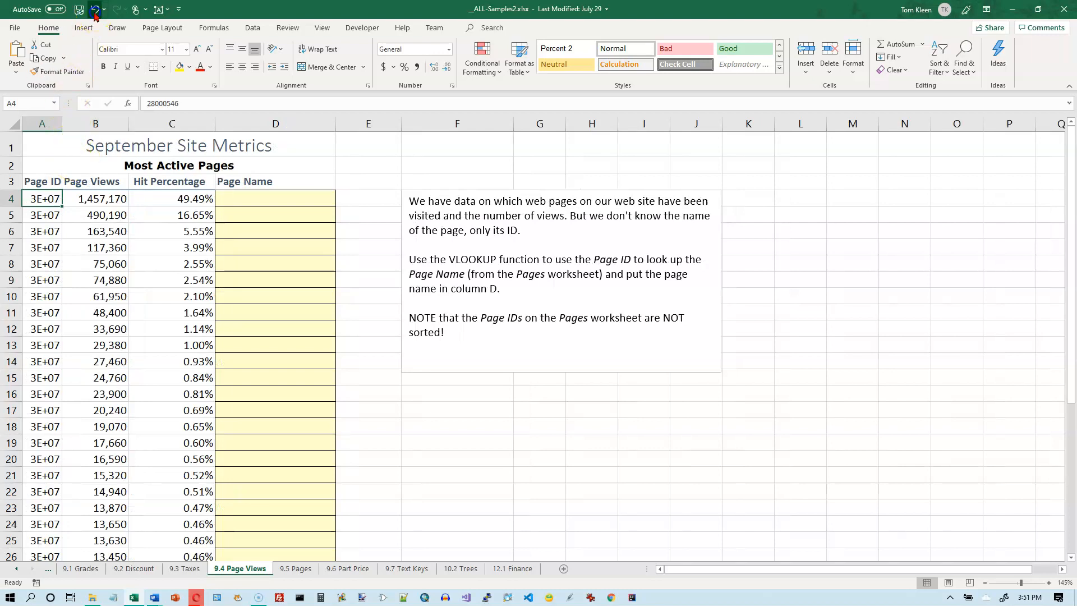
pyautogui.click(95, 10)
pyautogui.click(95, 10)
pyautogui.click(95, 11)
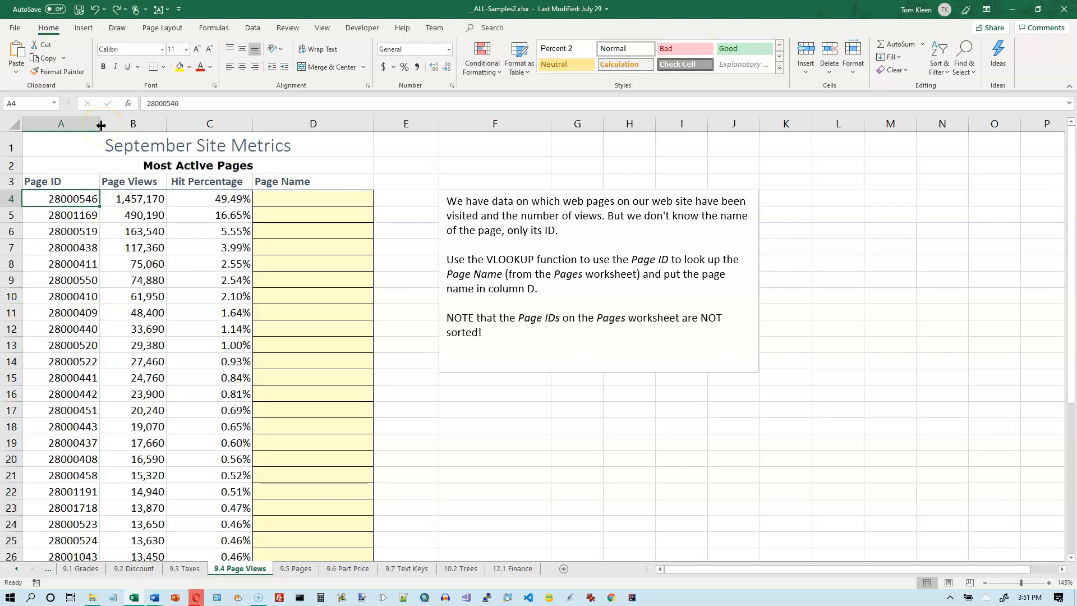
# Examine the Page ID, Page Views, Hit Percentage and empty Page Name cells in row 4.
pyautogui.click(76, 201)
pyautogui.click(148, 199)
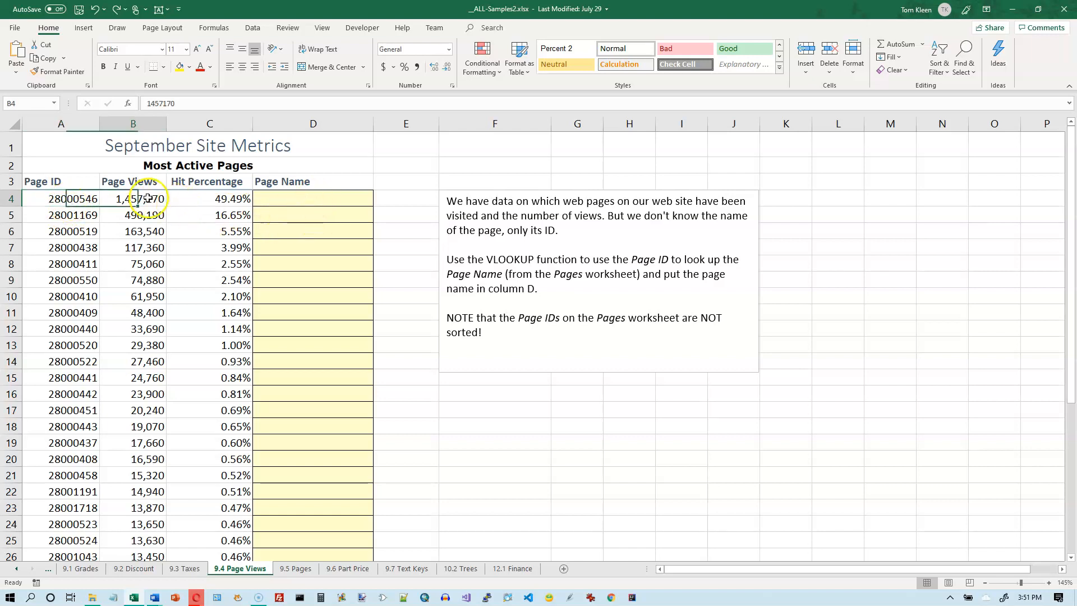
pyautogui.click(227, 199)
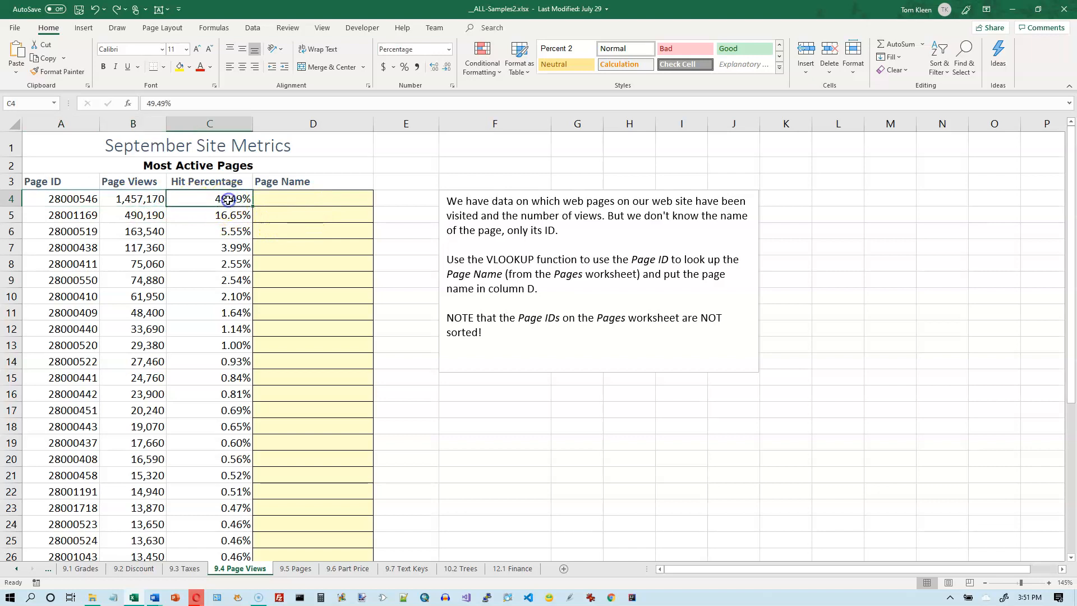
pyautogui.click(288, 197)
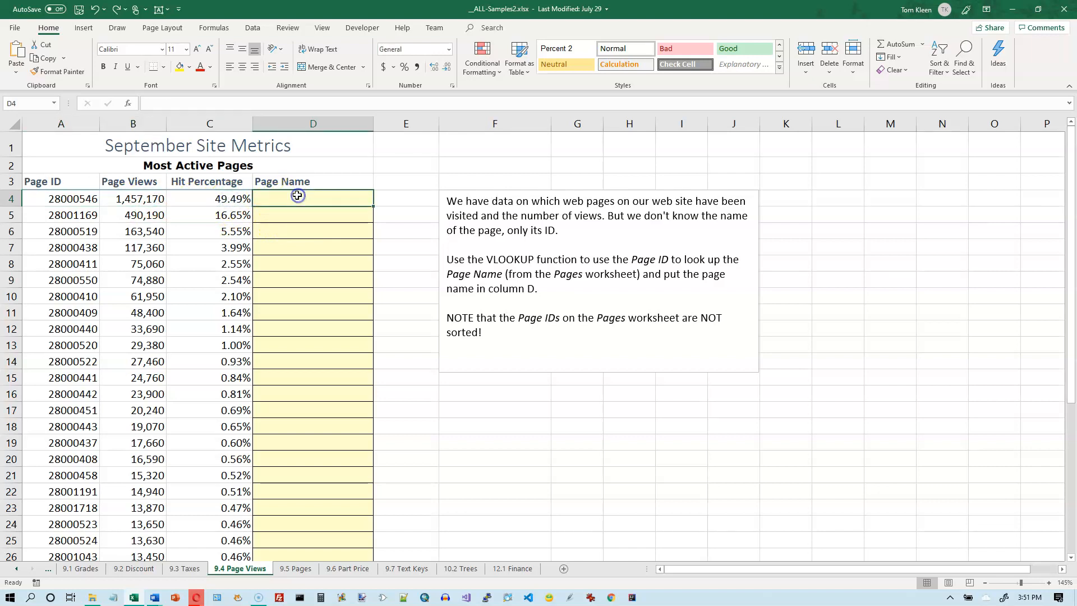
pyautogui.click(73, 201)
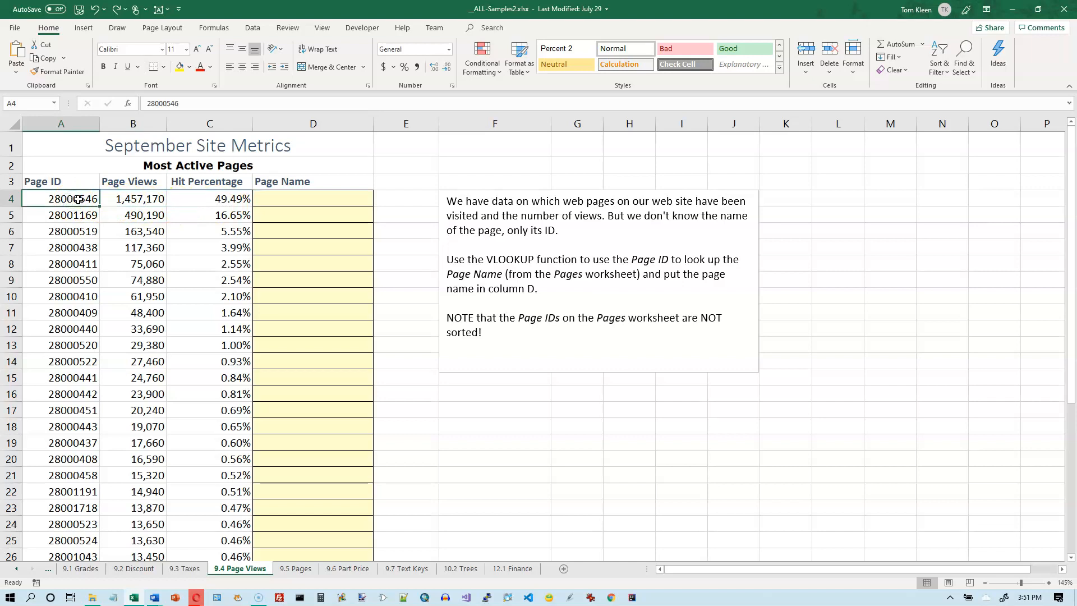
pyautogui.click(275, 199)
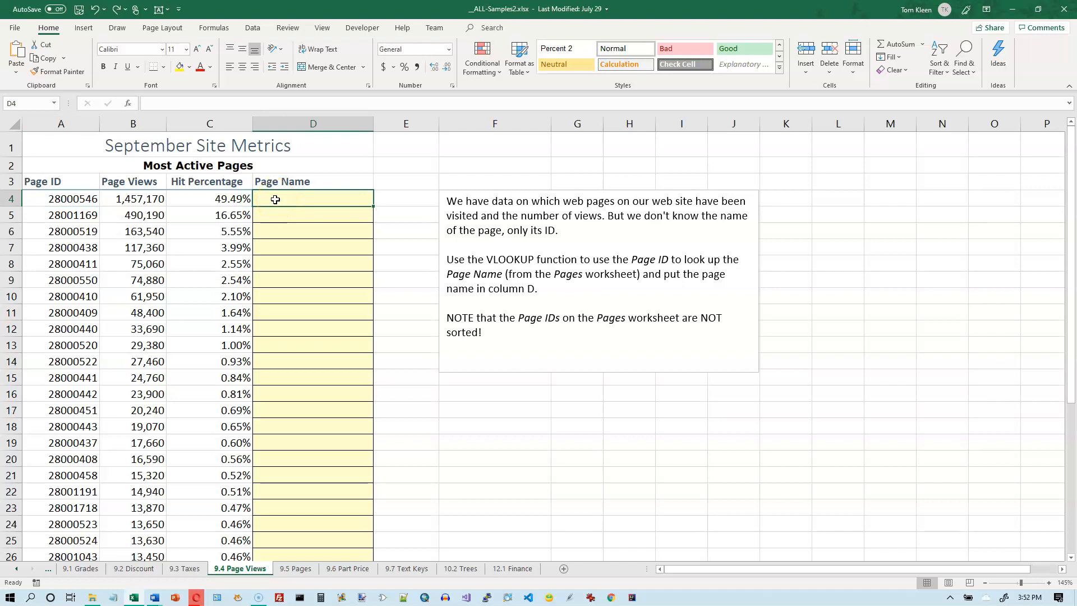
# Examine how page IDs are paired with page names on the 9.5 Pages sheet.
pyautogui.click(299, 569)
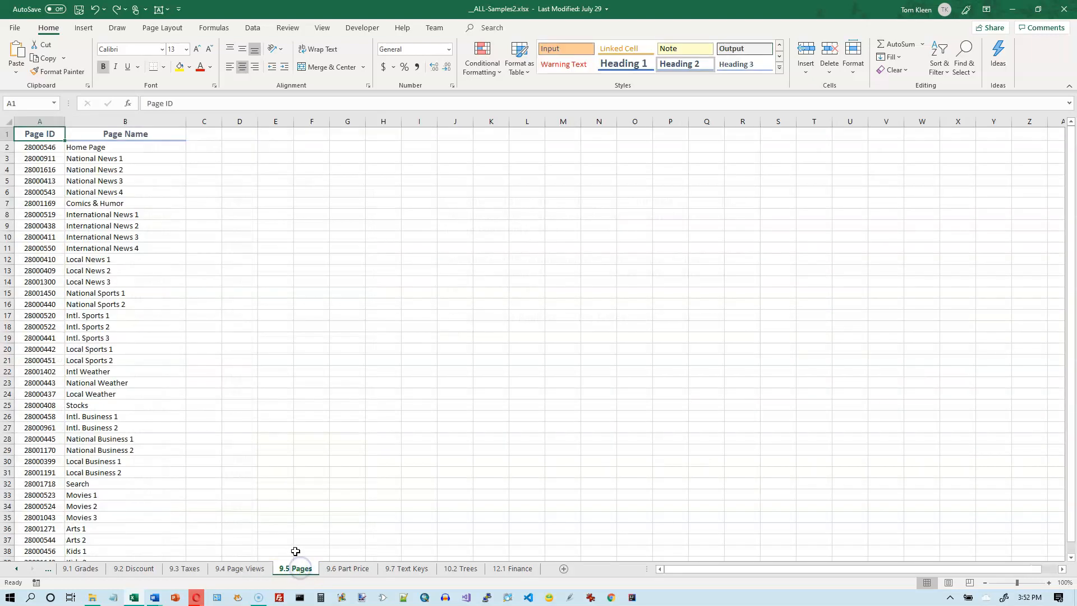
pyautogui.scroll(1, 247, 313)
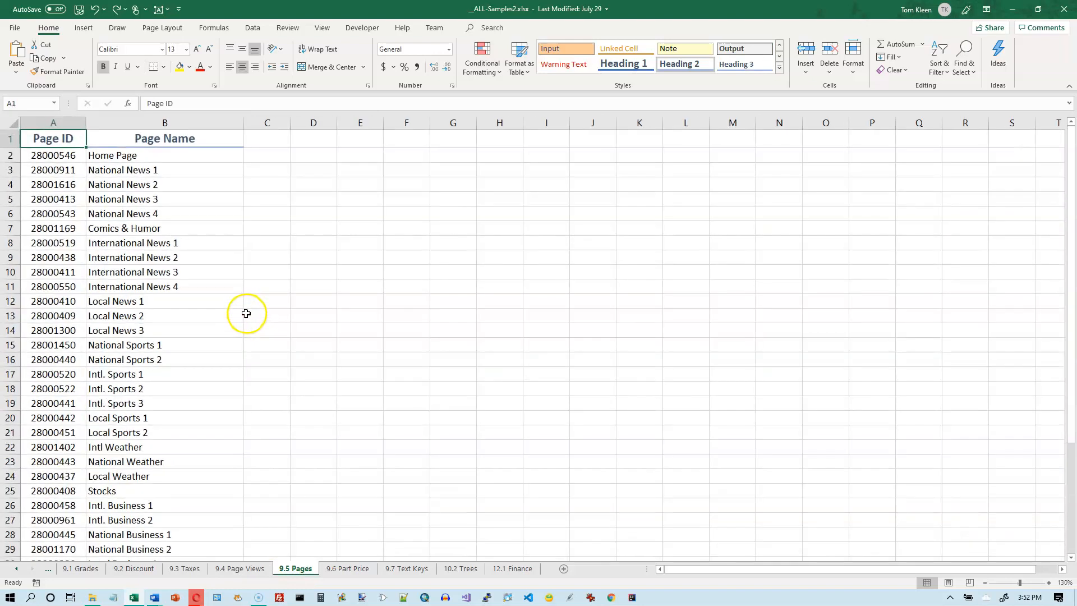
pyautogui.scroll(2, 247, 313)
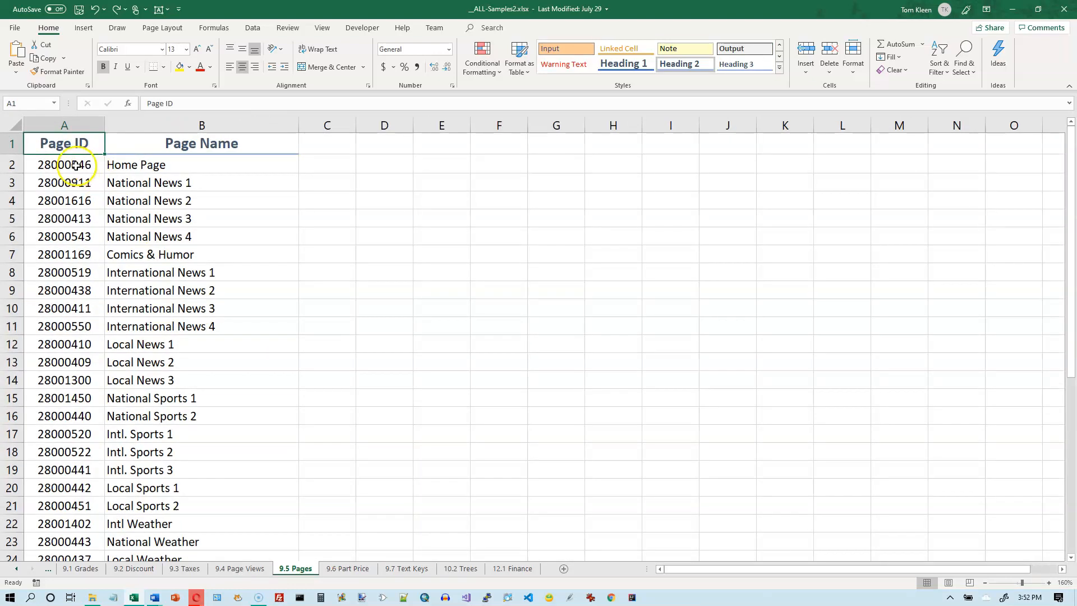
pyautogui.click(75, 165)
pyautogui.click(188, 165)
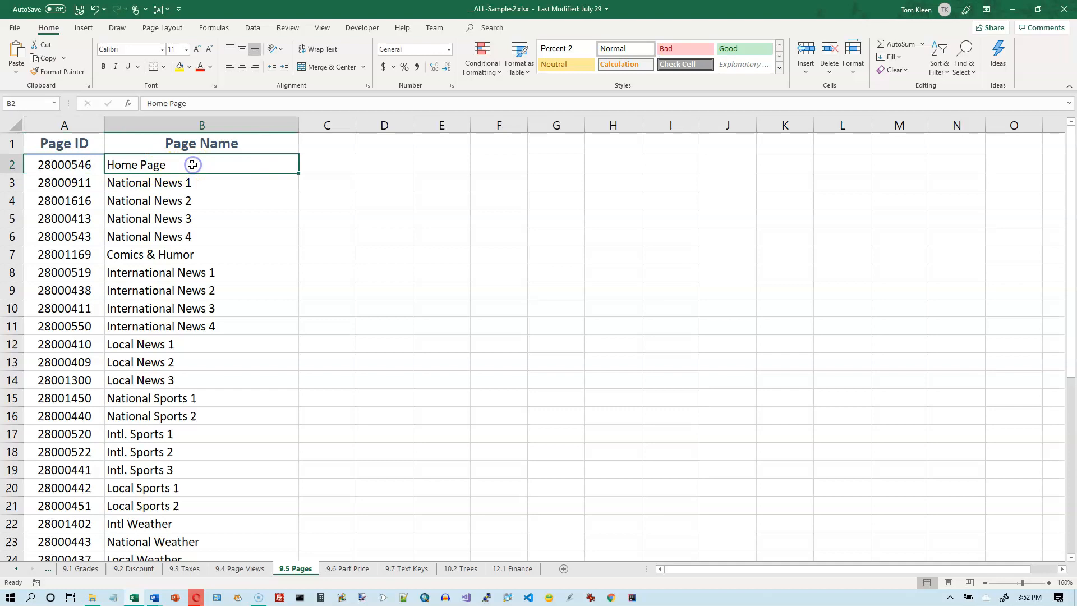
pyautogui.click(63, 163)
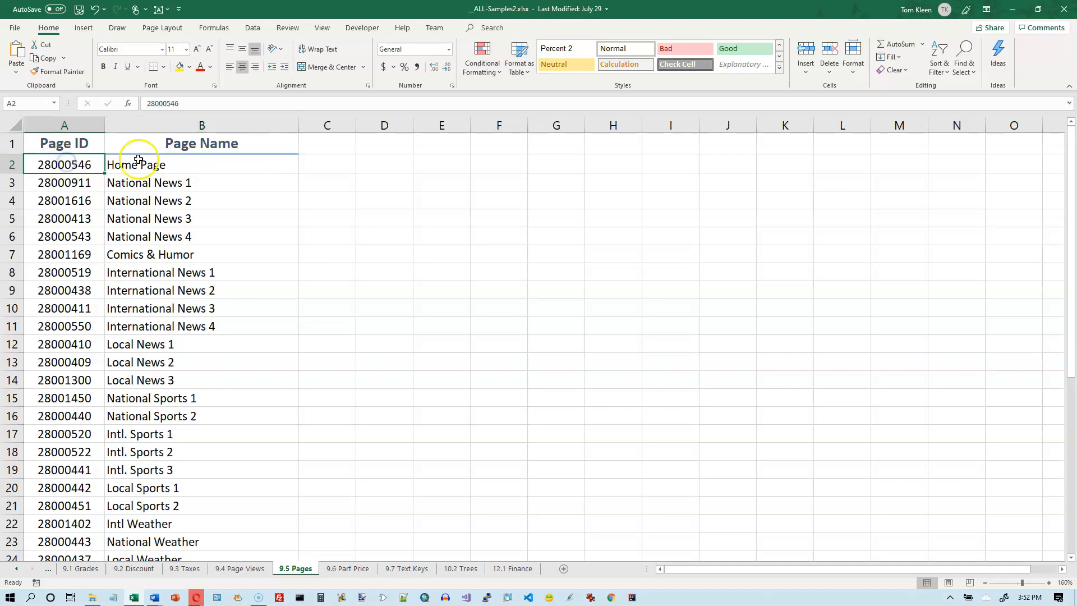
# Start a VLOOKUP function in D4 of the 9.4 Page Views sheet with A4 as the lookup value.
pyautogui.click(260, 571)
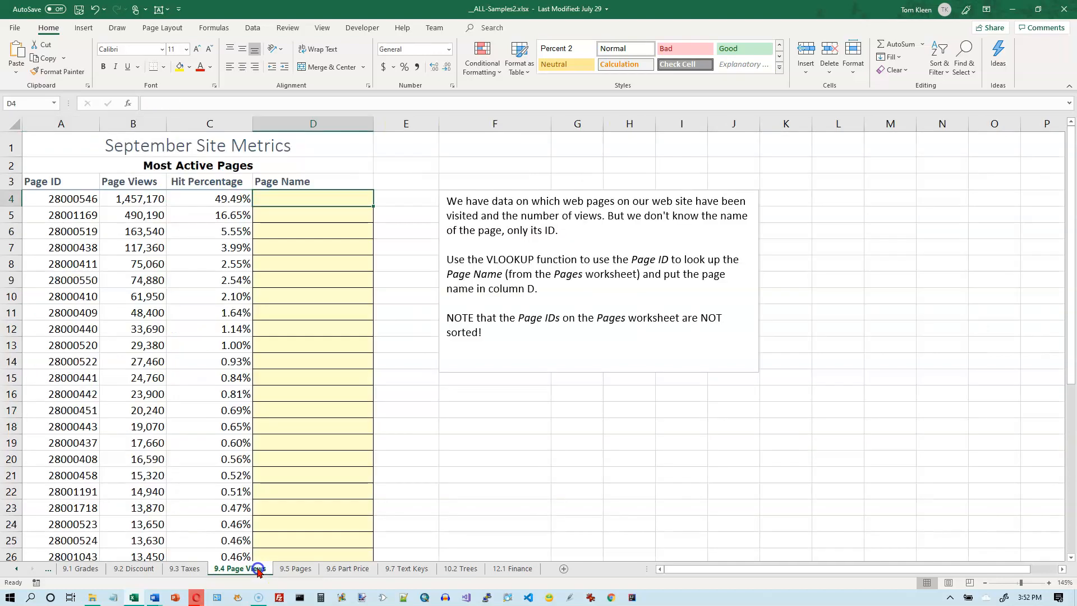
pyautogui.click(293, 203)
pyautogui.click(294, 199)
pyautogui.click(214, 29)
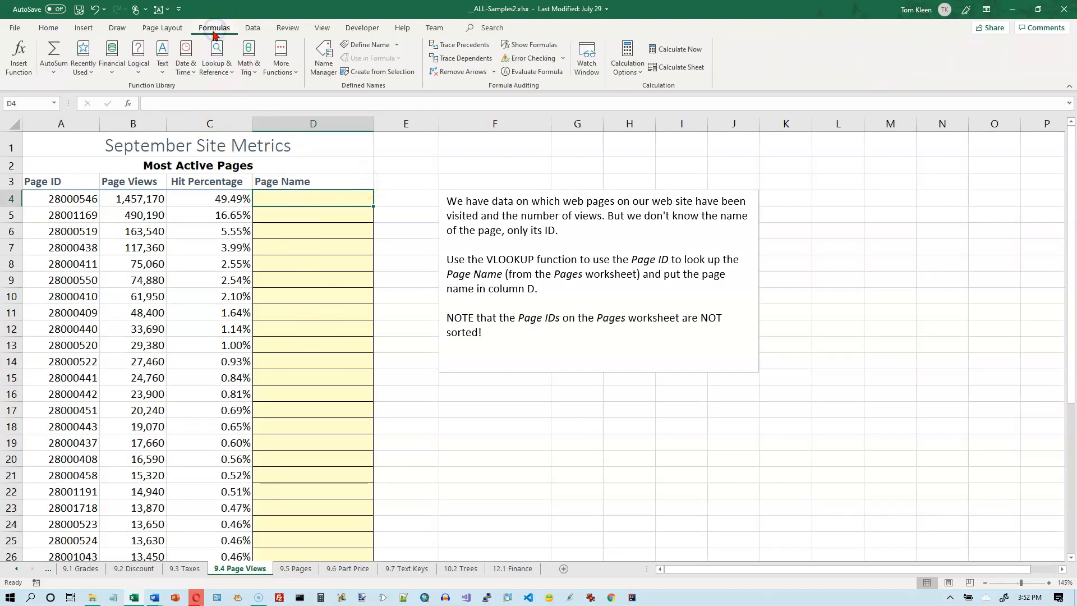
pyautogui.click(216, 56)
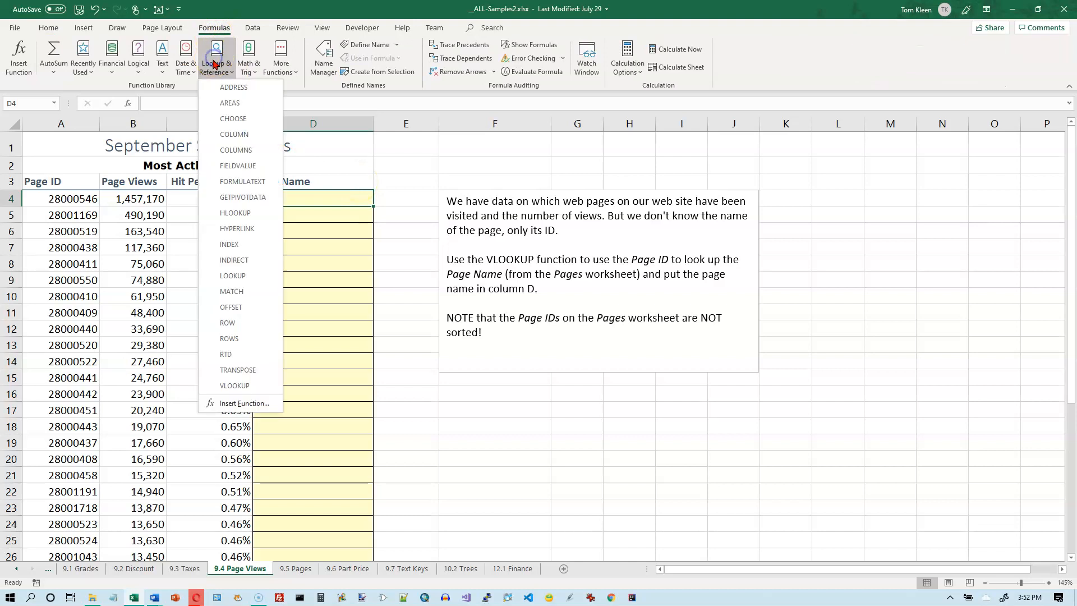
pyautogui.click(245, 384)
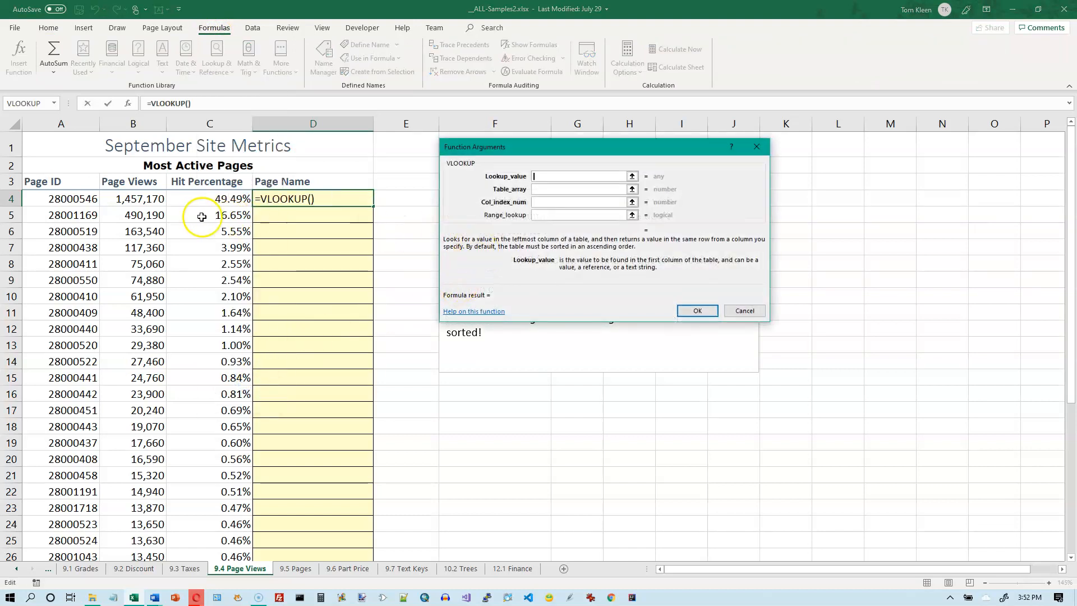
pyautogui.click(76, 199)
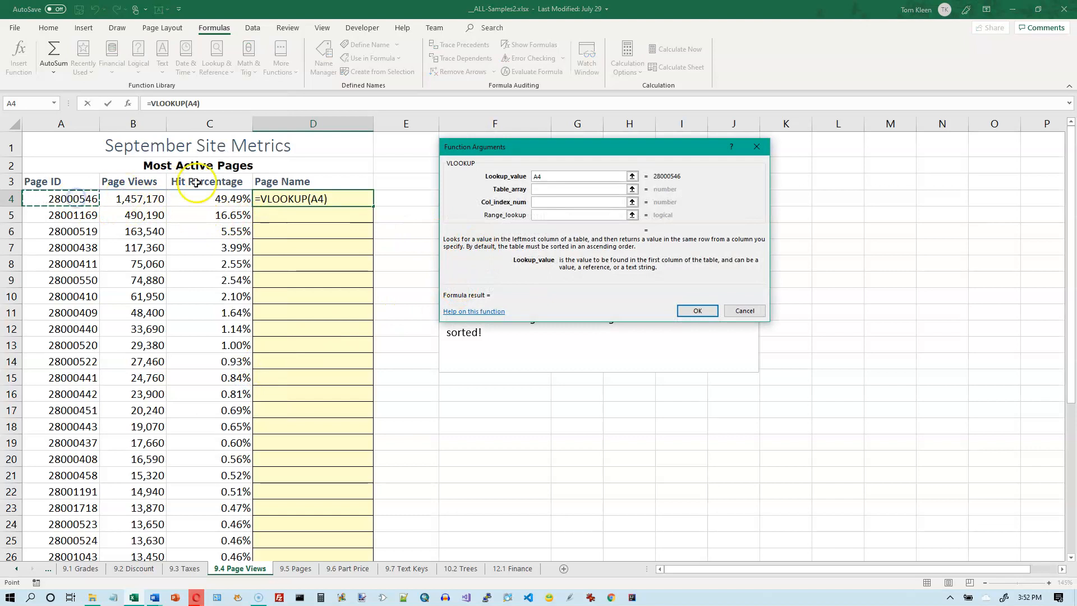
# Set the VLOOKUP table array to the absolute range $A$2:$B$39 on the 9.5 Pages sheet.
pyautogui.click(543, 190)
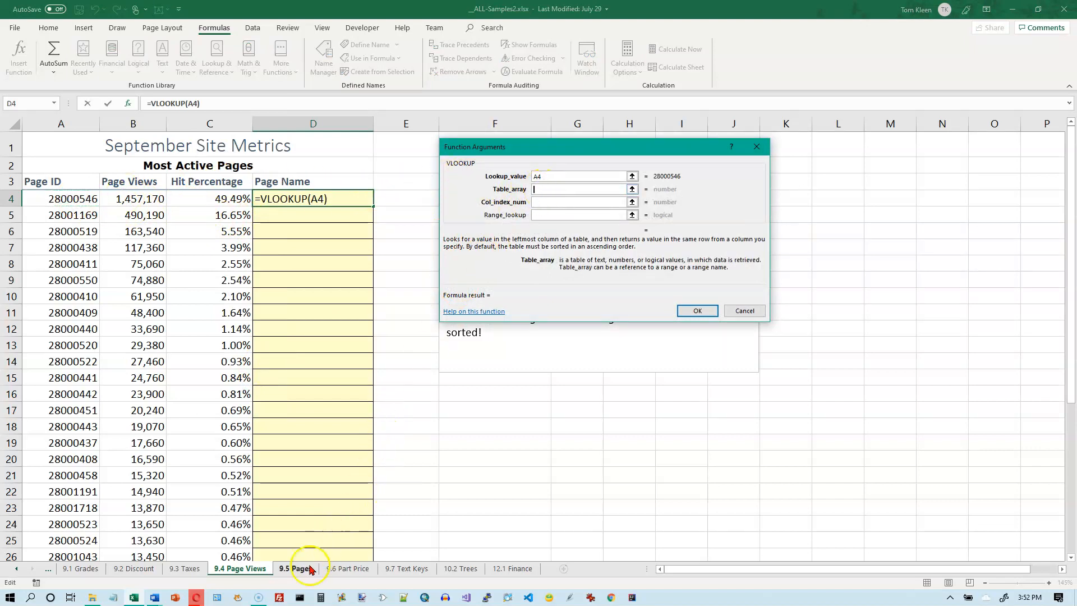
pyautogui.click(296, 568)
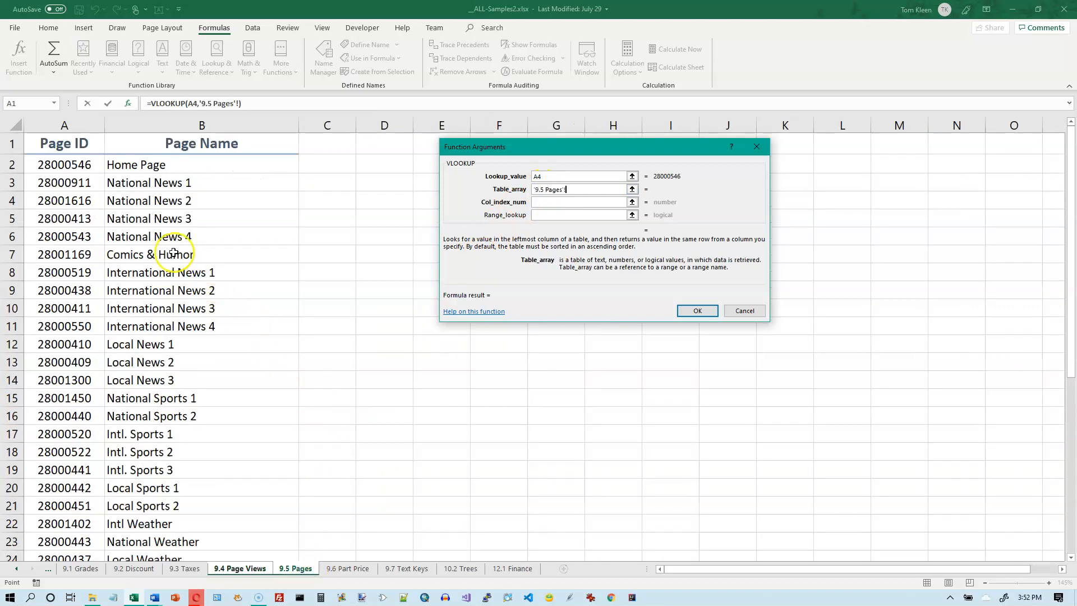
pyautogui.moveTo(59, 163); pyautogui.dragTo(210, 515)
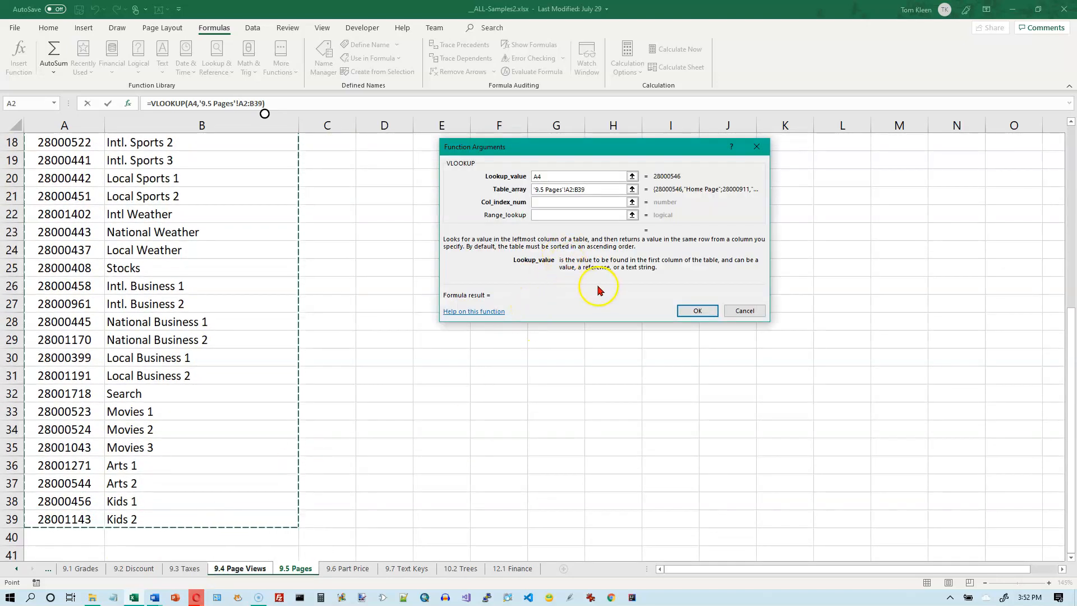
pyautogui.press('F4')
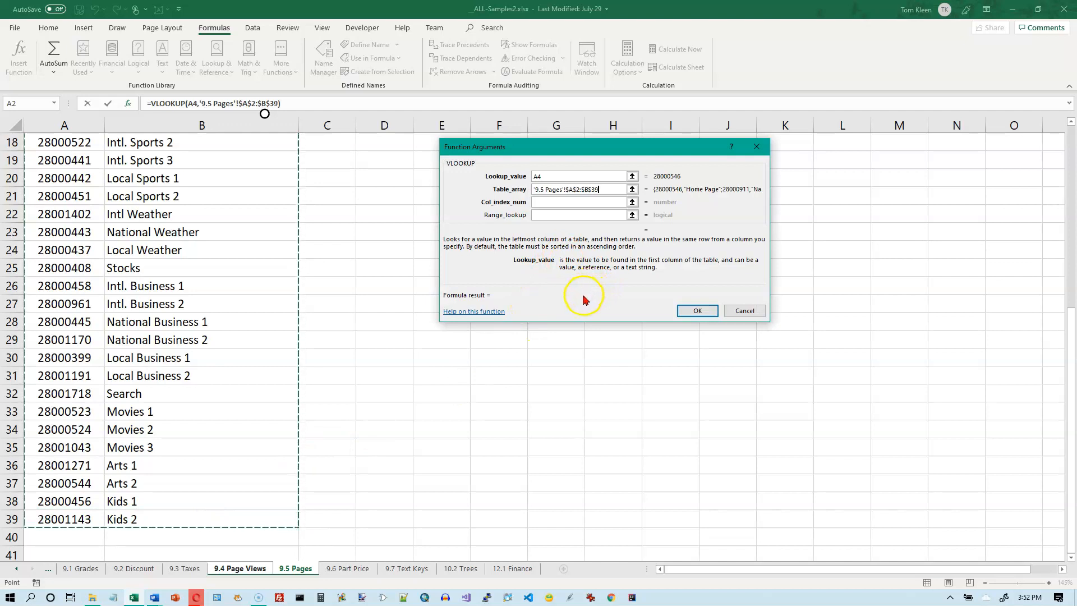
# Complete the VLOOKUP in D4 with column index 2 and fill the formula down to D25.
pyautogui.click(572, 200)
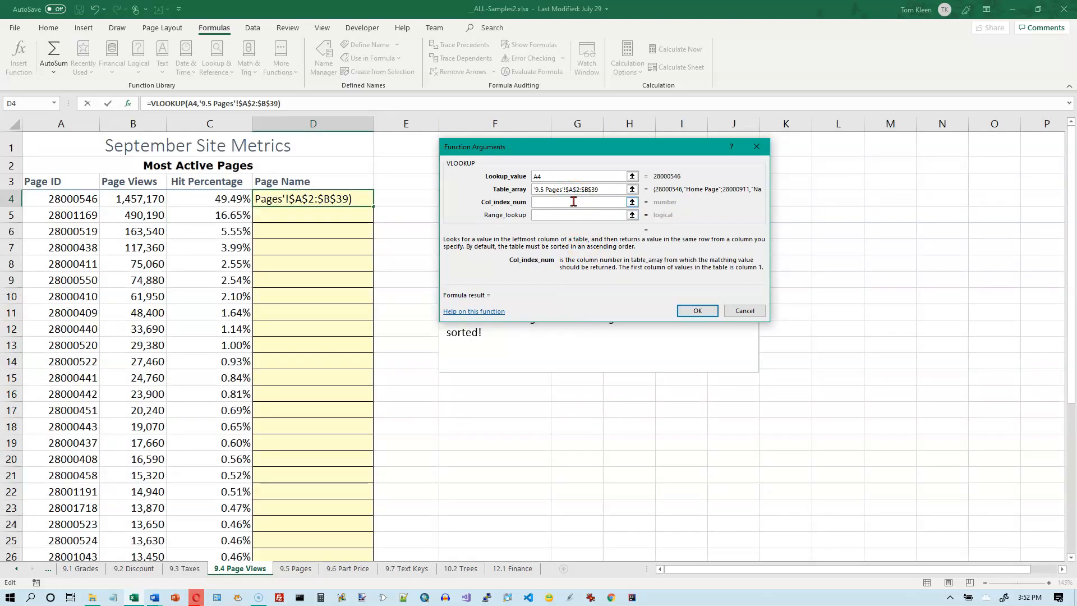
pyautogui.write('2')
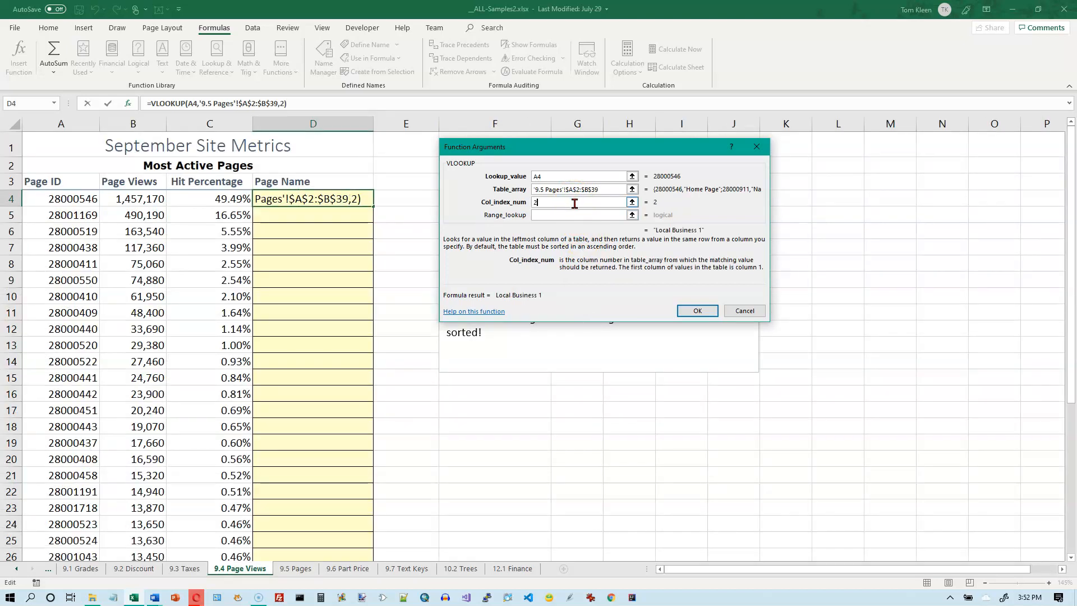
pyautogui.click(709, 314)
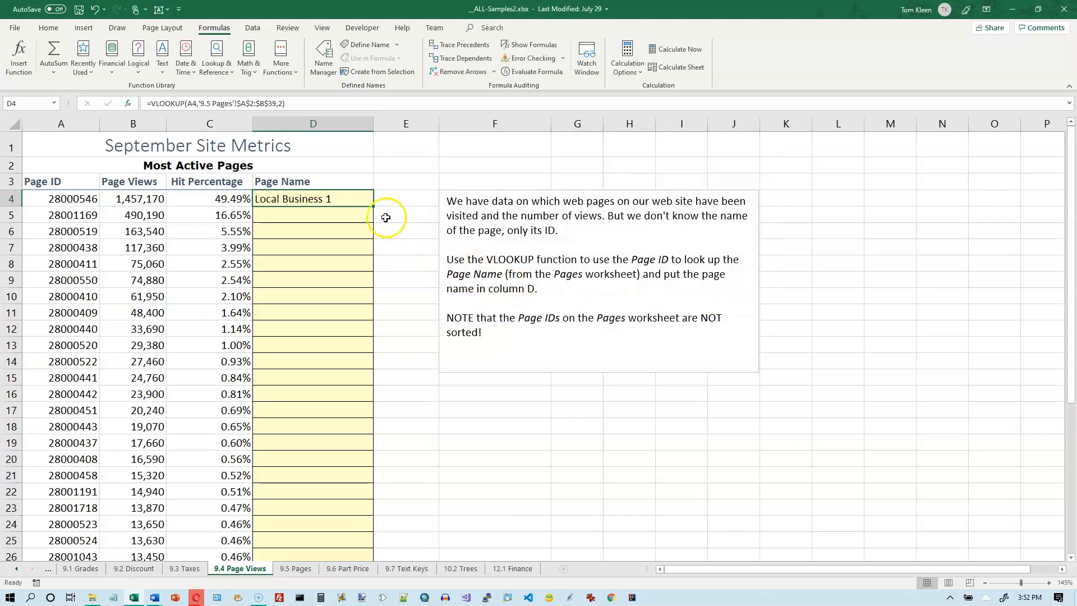
pyautogui.moveTo(374, 208); pyautogui.dragTo(378, 542)
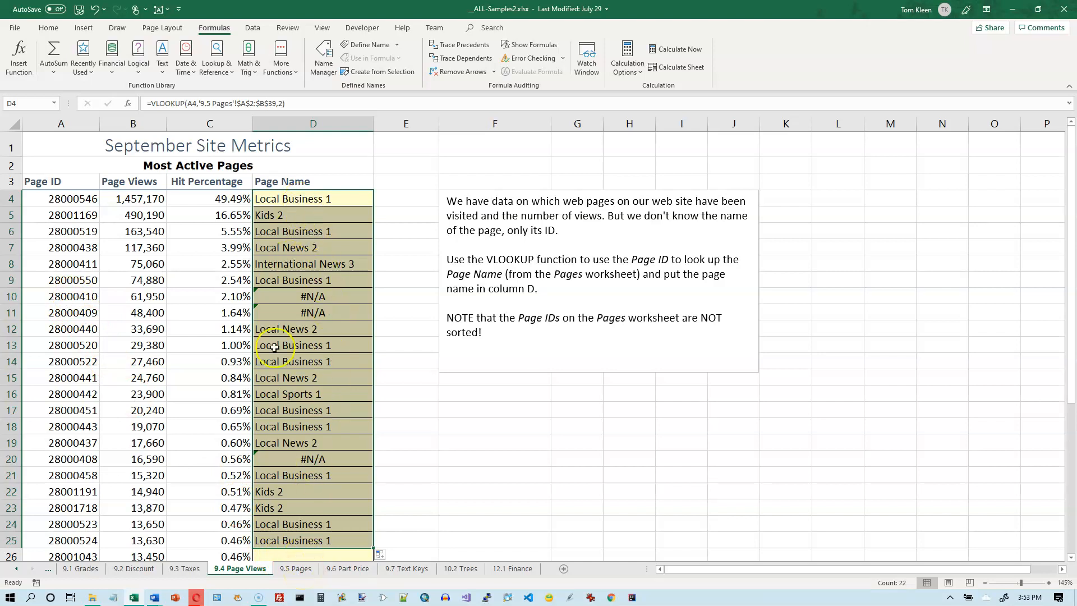
# Examine the order of the Page IDs on the 9.5 Pages sheet against the looked-up IDs on 9.4 Page Views.
pyautogui.click(297, 568)
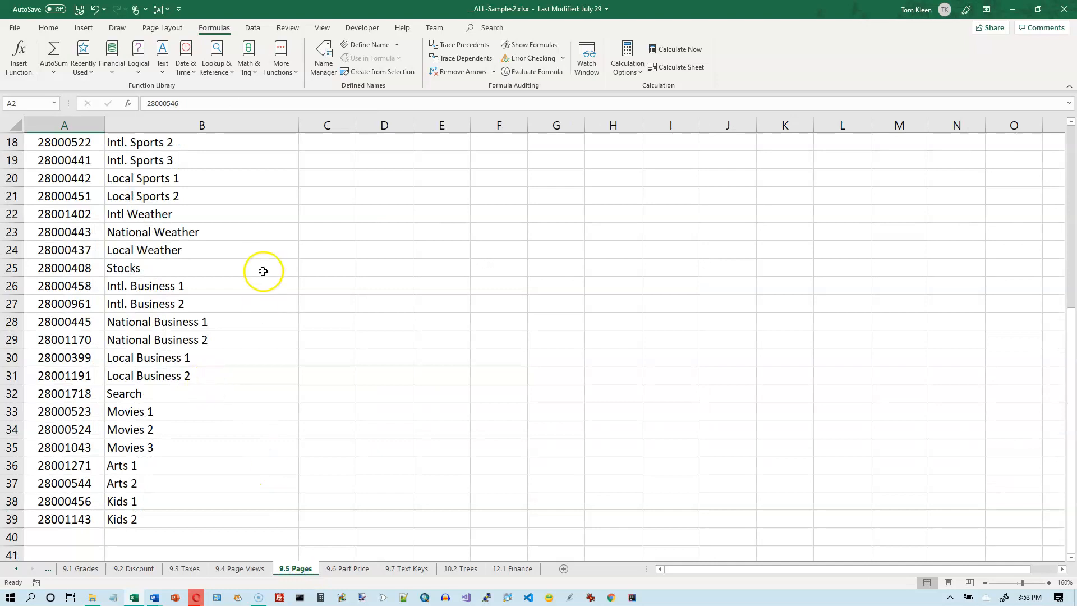
pyautogui.scroll(6, 261, 266)
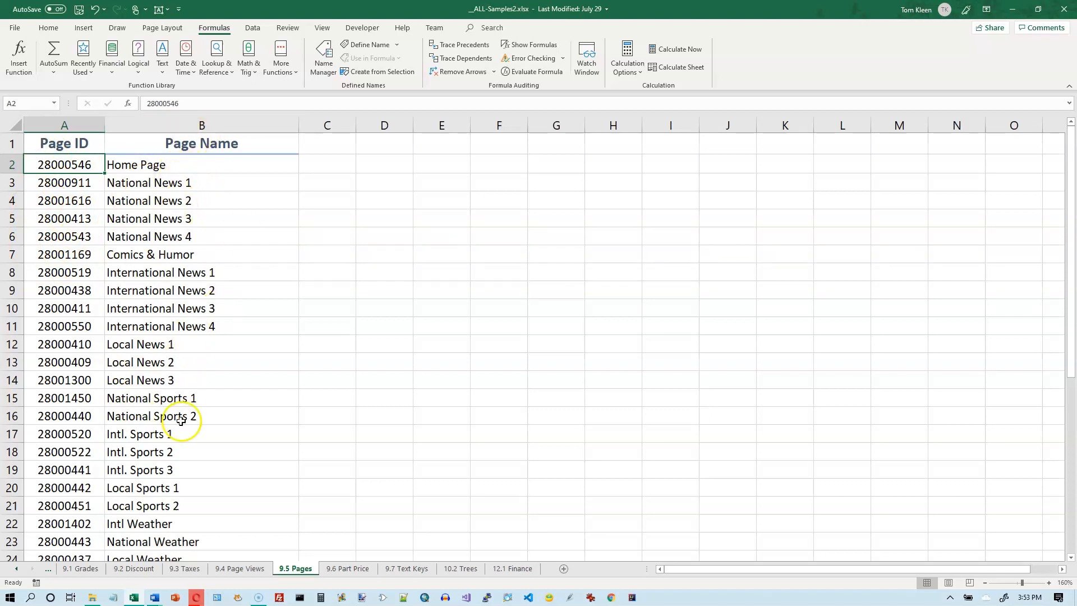
pyautogui.scroll(-6, 187, 450)
pyautogui.scroll(6, 188, 450)
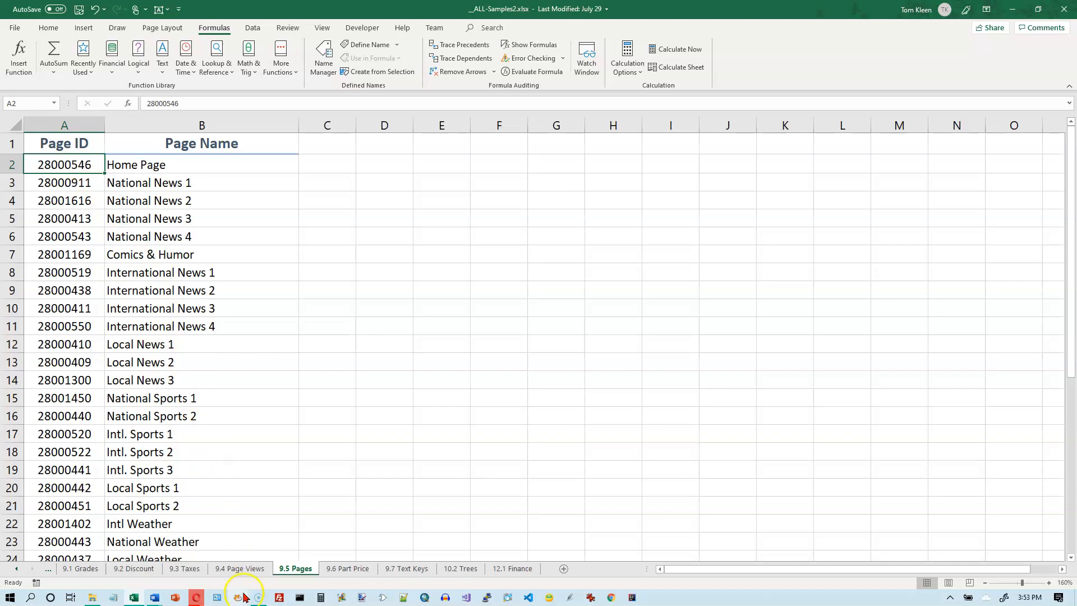
pyautogui.click(239, 568)
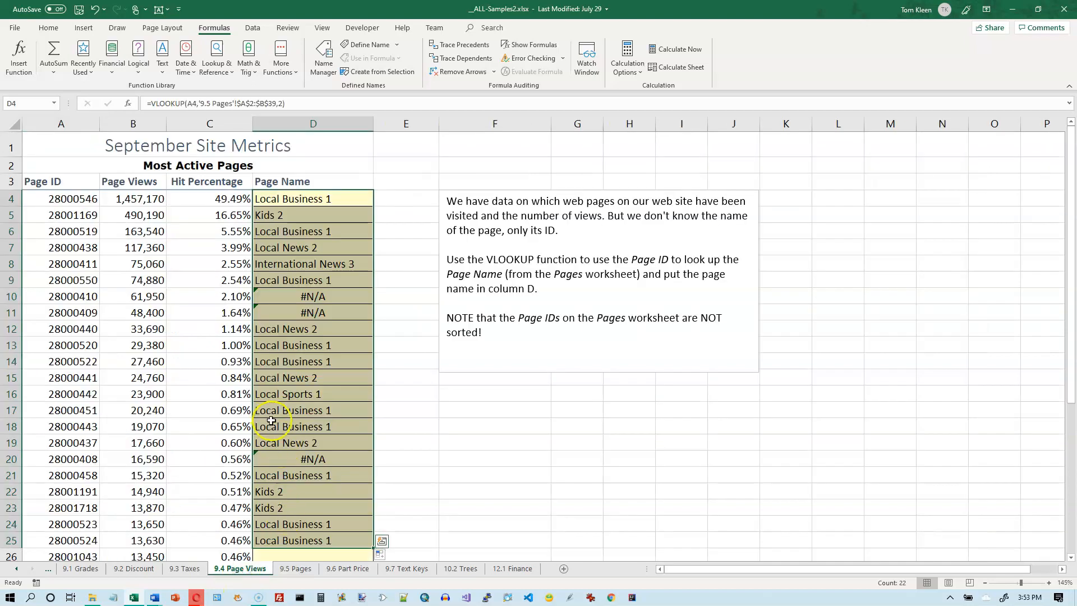
pyautogui.moveTo(81, 201); pyautogui.dragTo(133, 280)
pyautogui.click(81, 200)
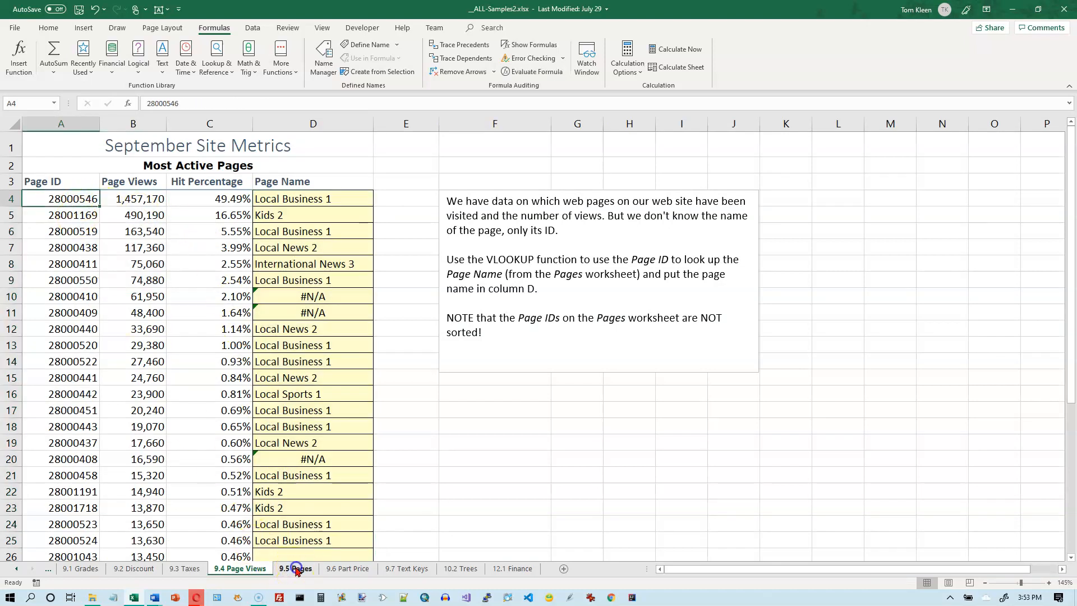
pyautogui.click(296, 568)
pyautogui.click(250, 569)
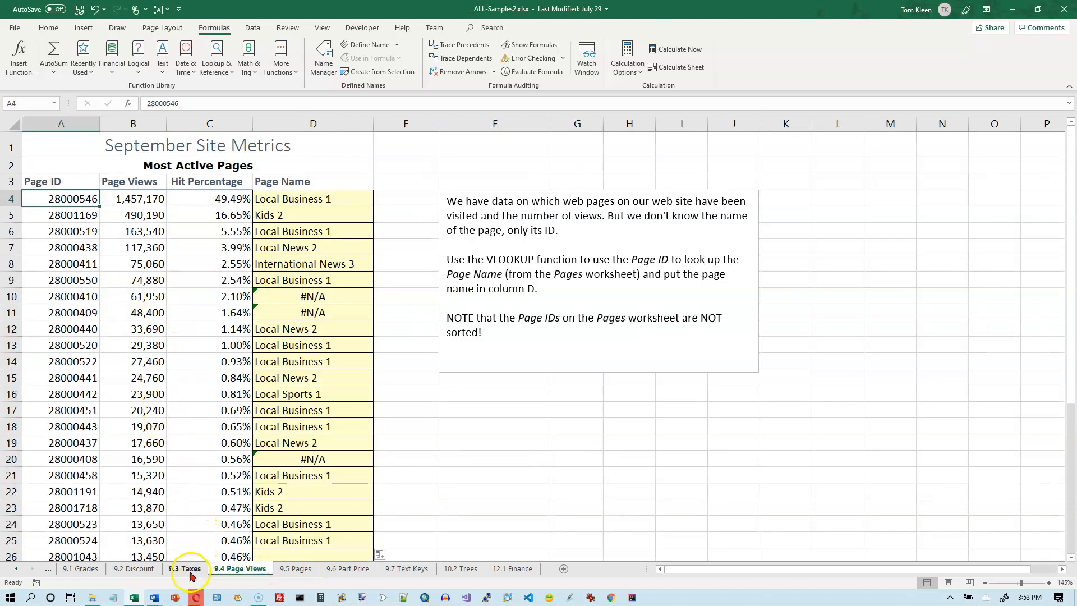
# Compare the order of the quantities in the 9.2 Discount table with the Page ID order on 9.5 Pages.
pyautogui.click(153, 568)
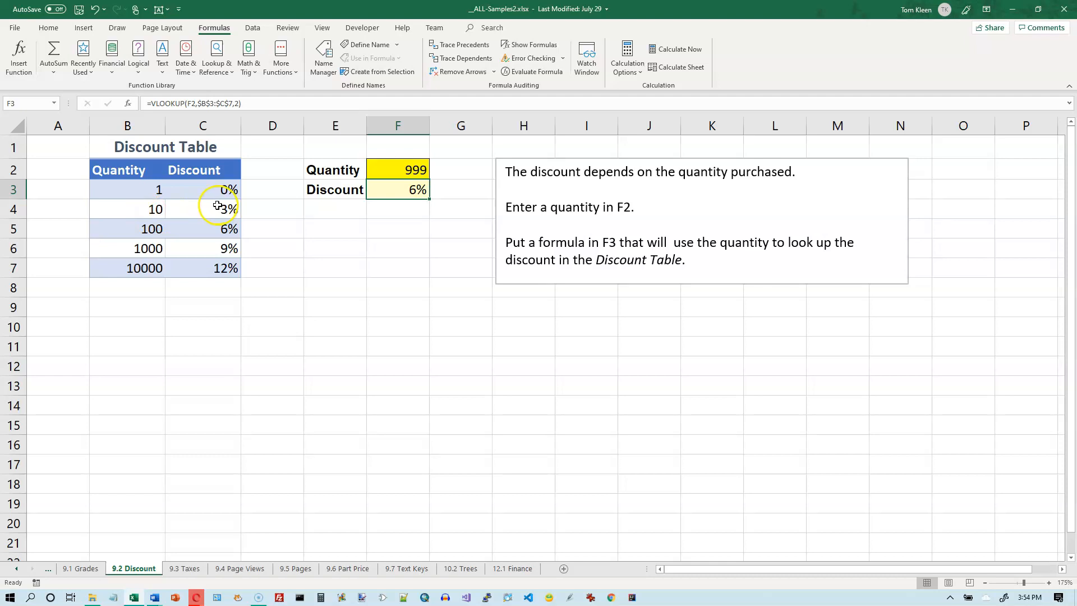
pyautogui.click(248, 568)
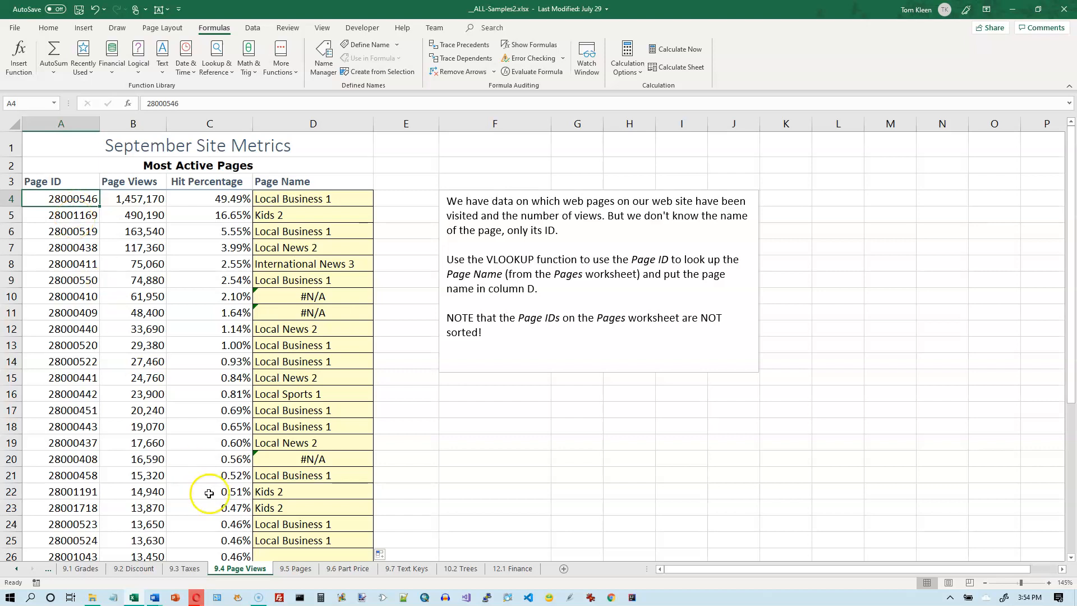
pyautogui.click(300, 569)
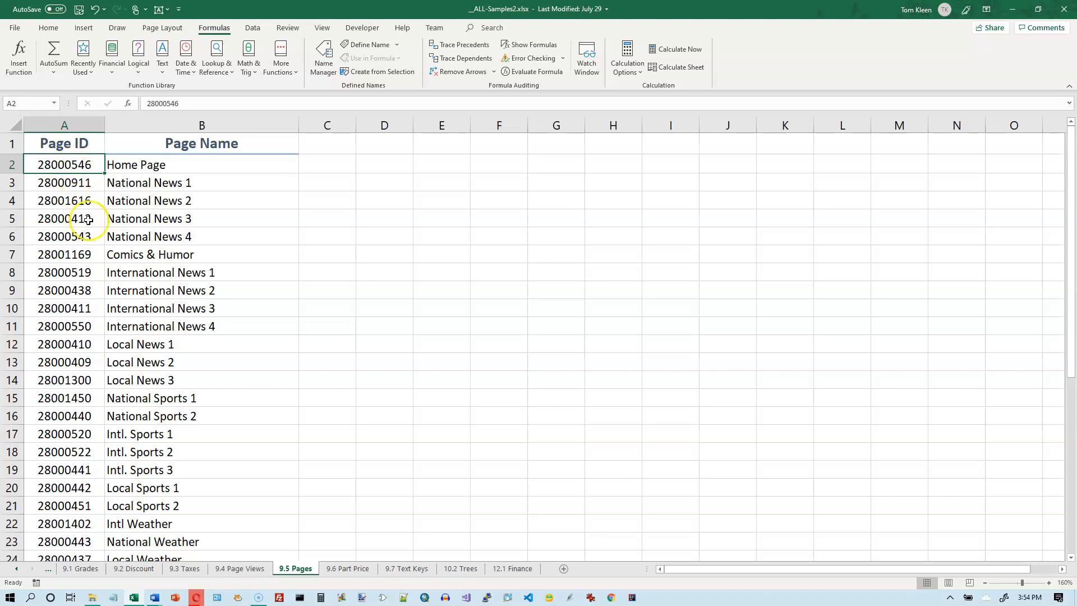
pyautogui.click(240, 568)
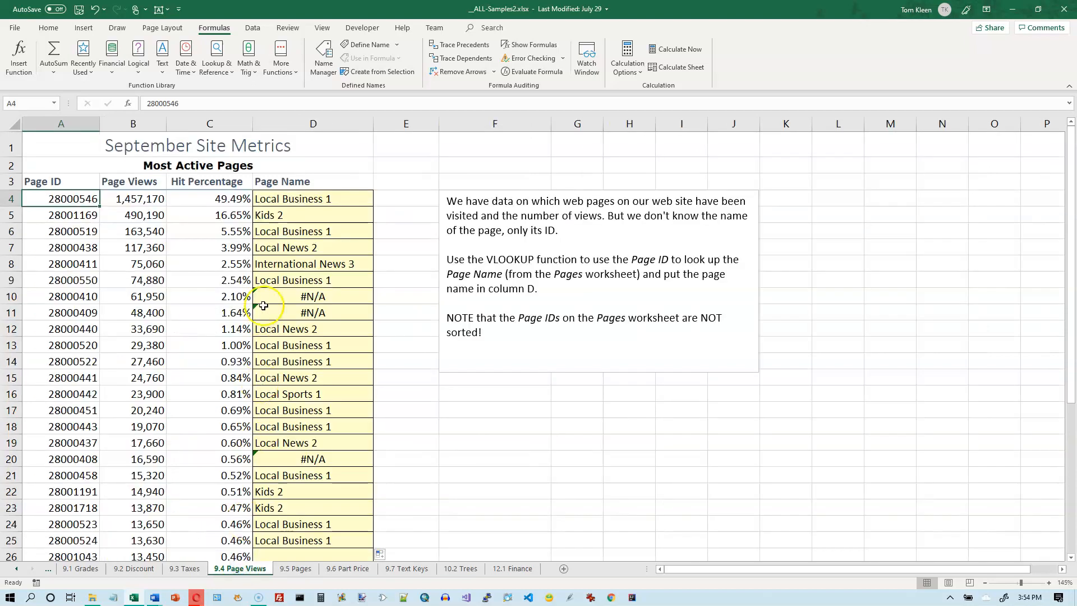
# Set the range lookup argument of the VLOOKUP in D4 to FALSE and fill the formula down to D40.
pyautogui.click(297, 200)
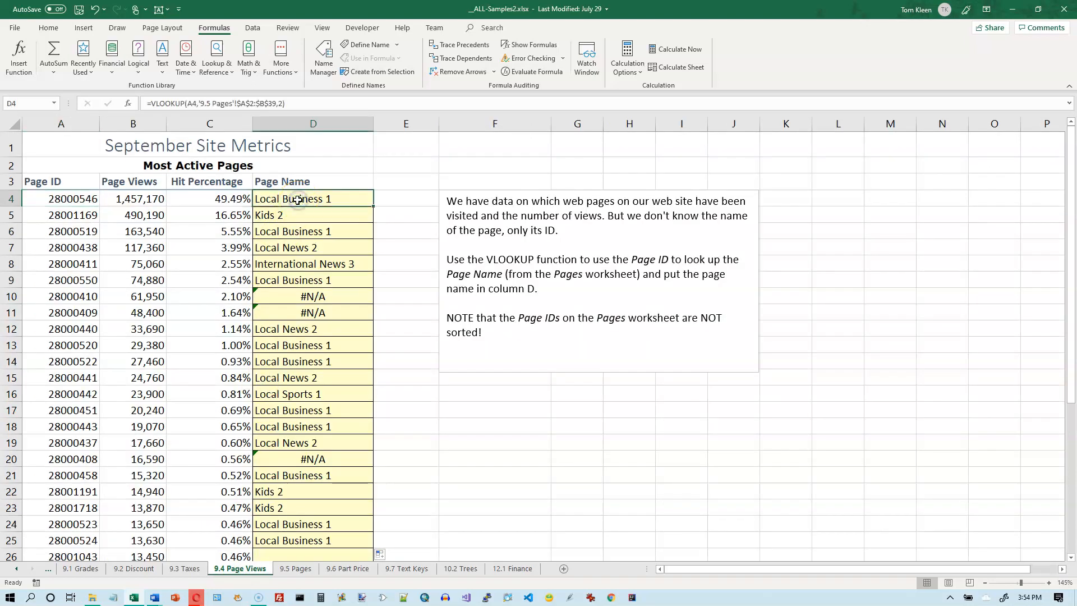
pyautogui.click(129, 105)
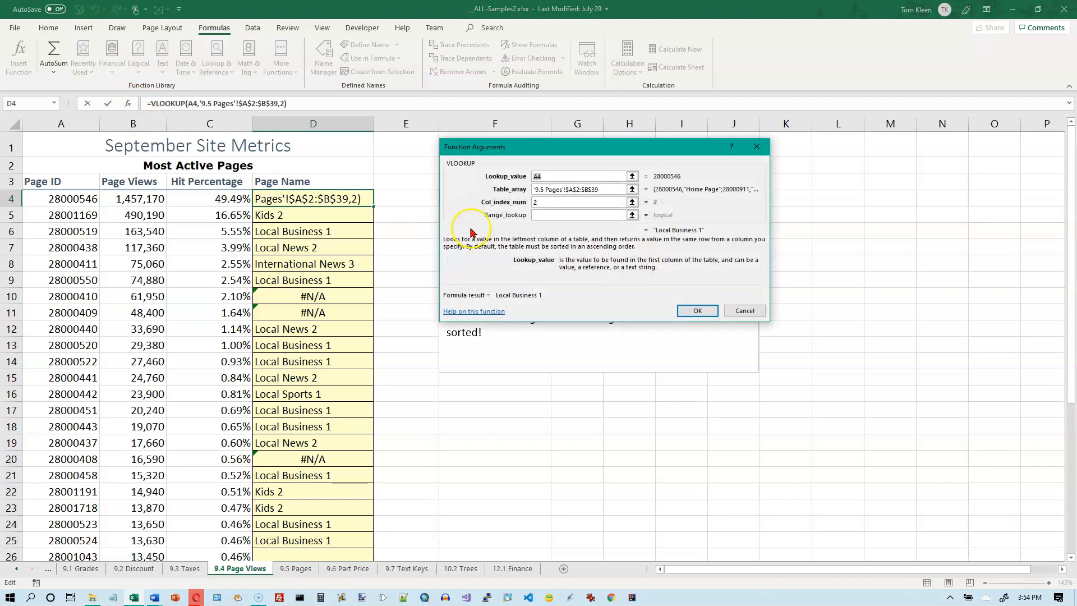
pyautogui.click(561, 217)
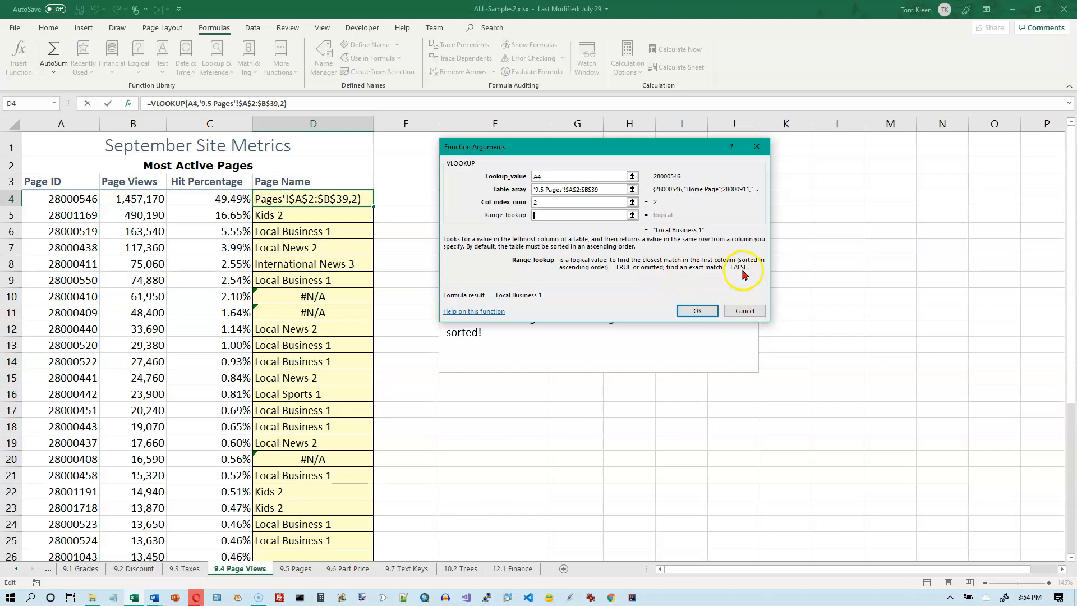
pyautogui.write('false')
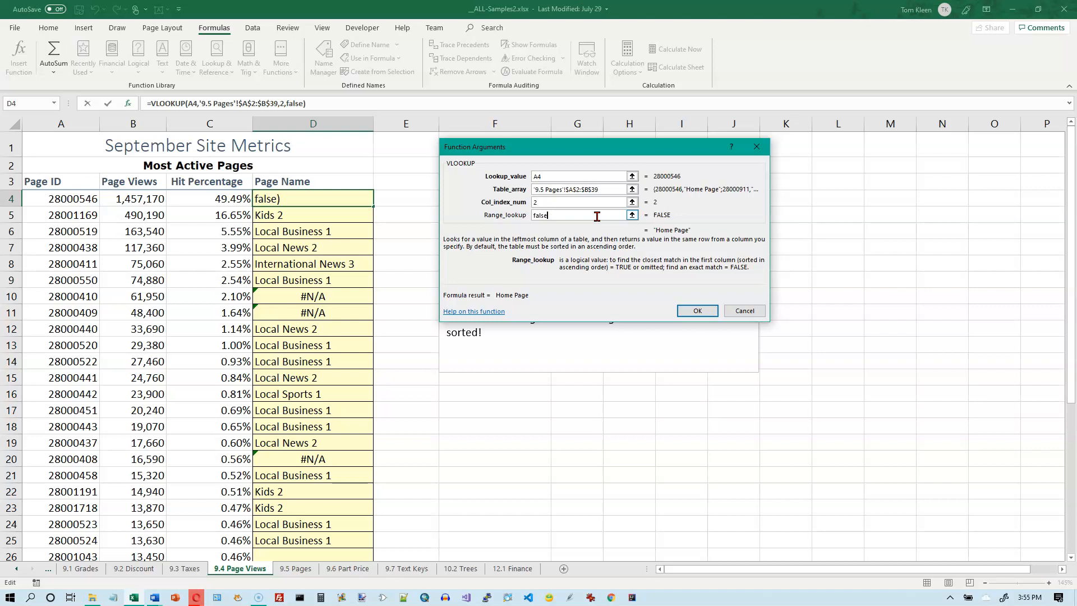
pyautogui.click(687, 306)
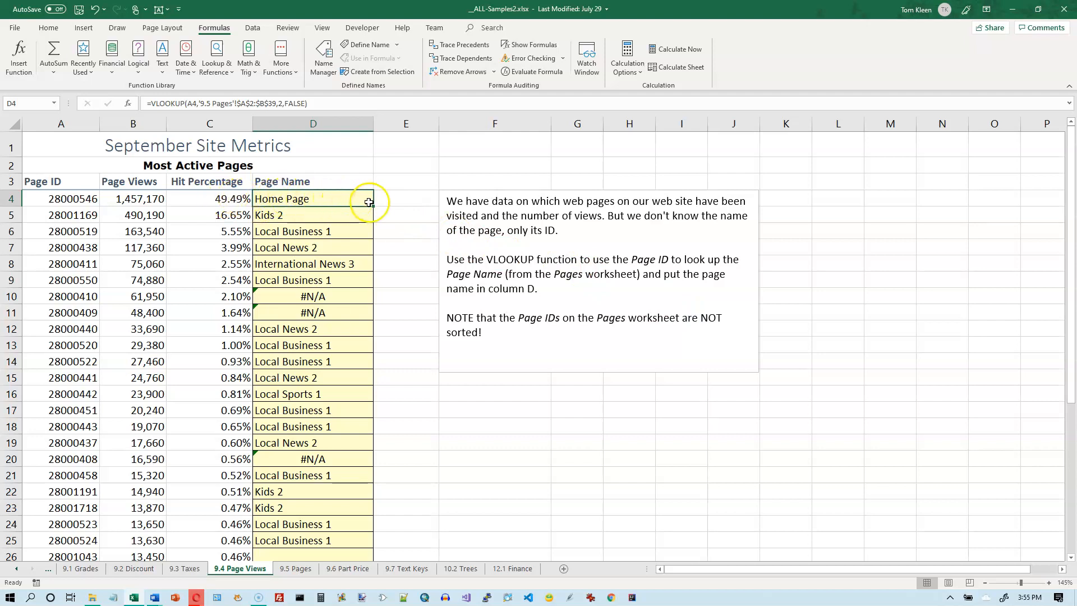
pyautogui.moveTo(372, 205); pyautogui.dragTo(372, 482)
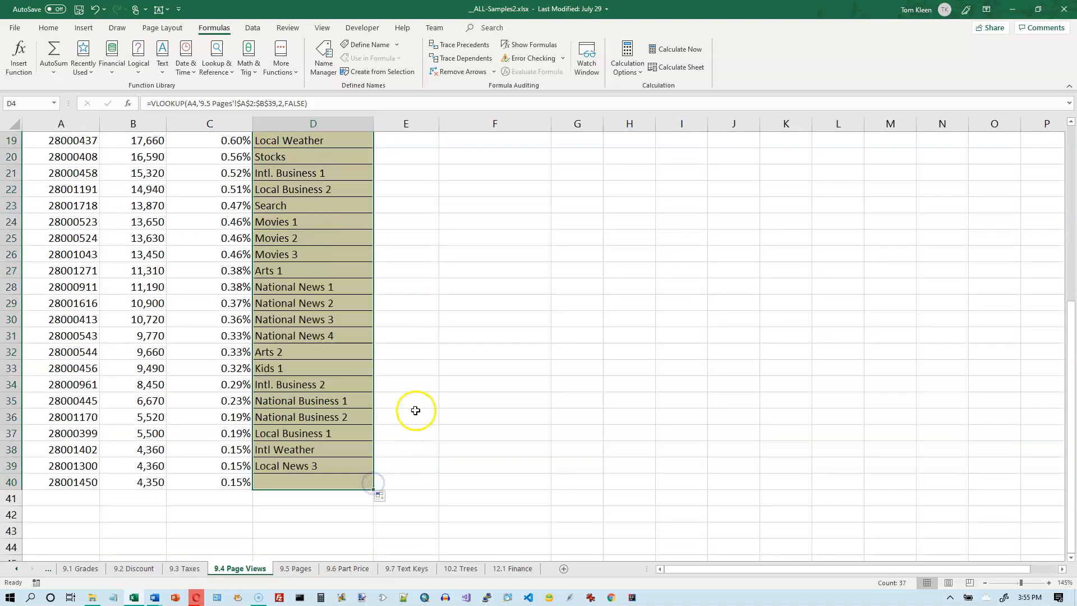
# Check the looked-up page names down column D, including D37, against the Page IDs in column A.
pyautogui.scroll(6, 414, 404)
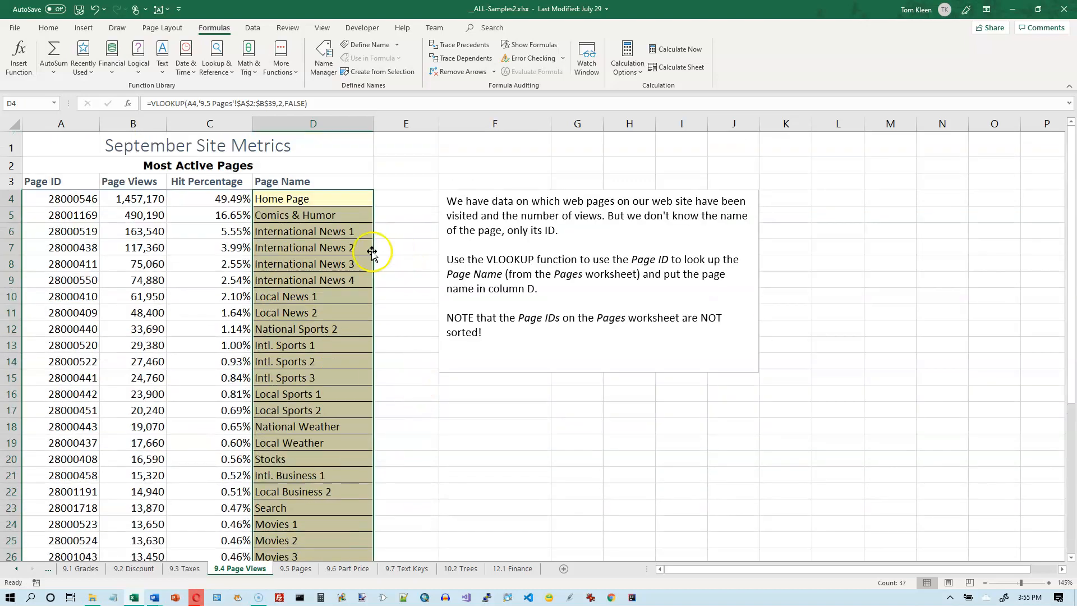
pyautogui.scroll(-1, 321, 363)
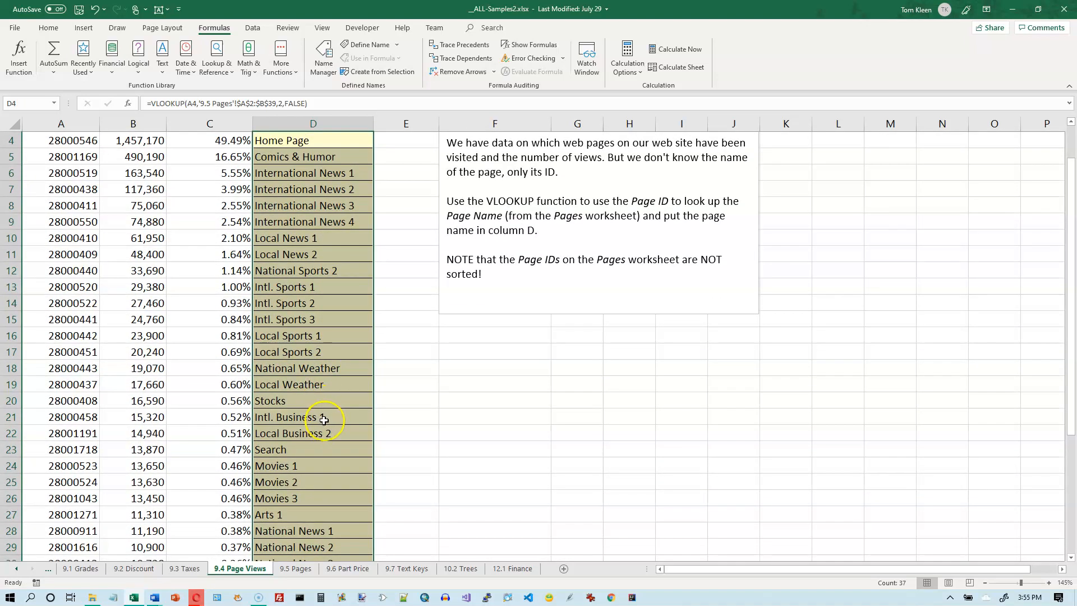
pyautogui.scroll(-4, 334, 375)
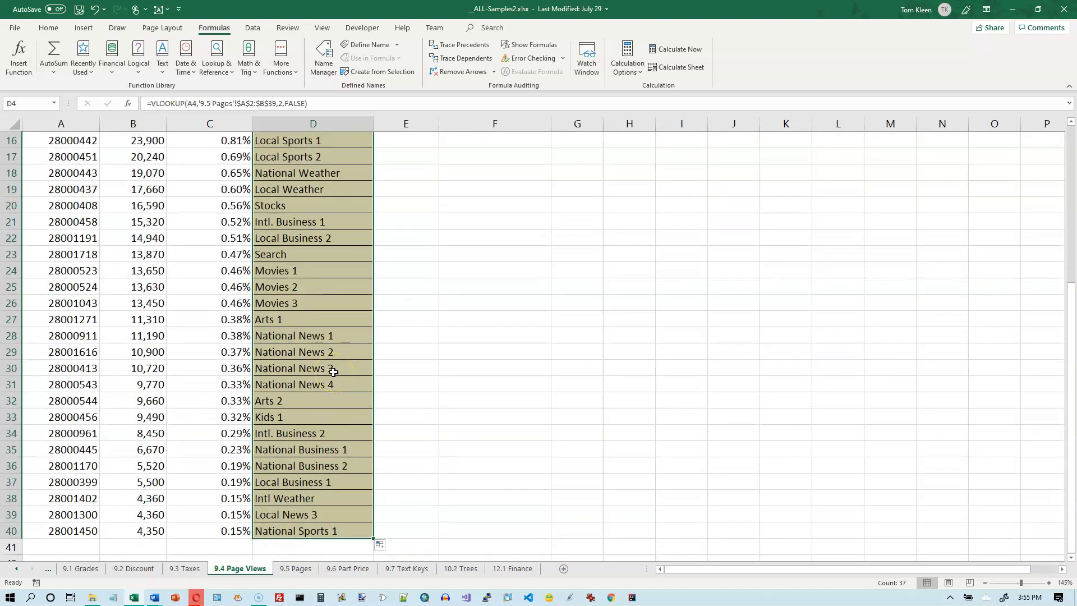
pyautogui.click(309, 481)
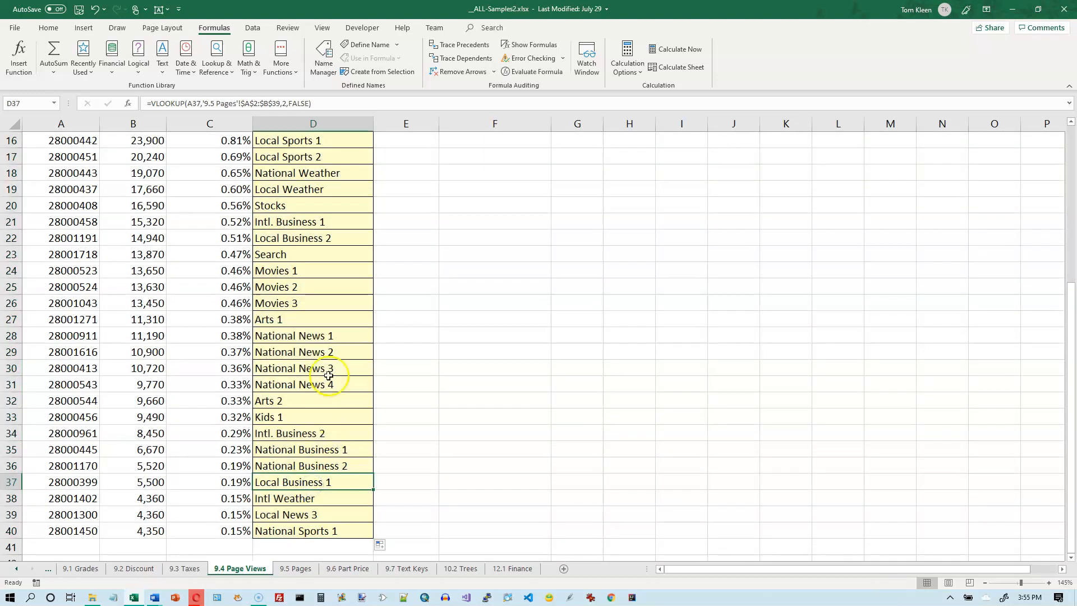
pyautogui.scroll(5, 318, 282)
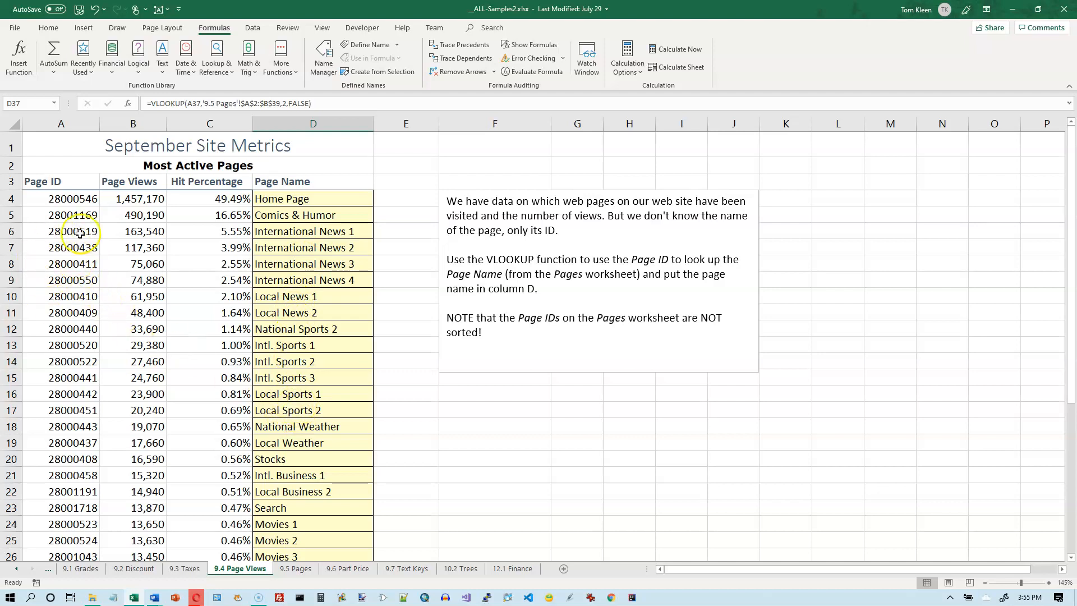
pyautogui.click(67, 215)
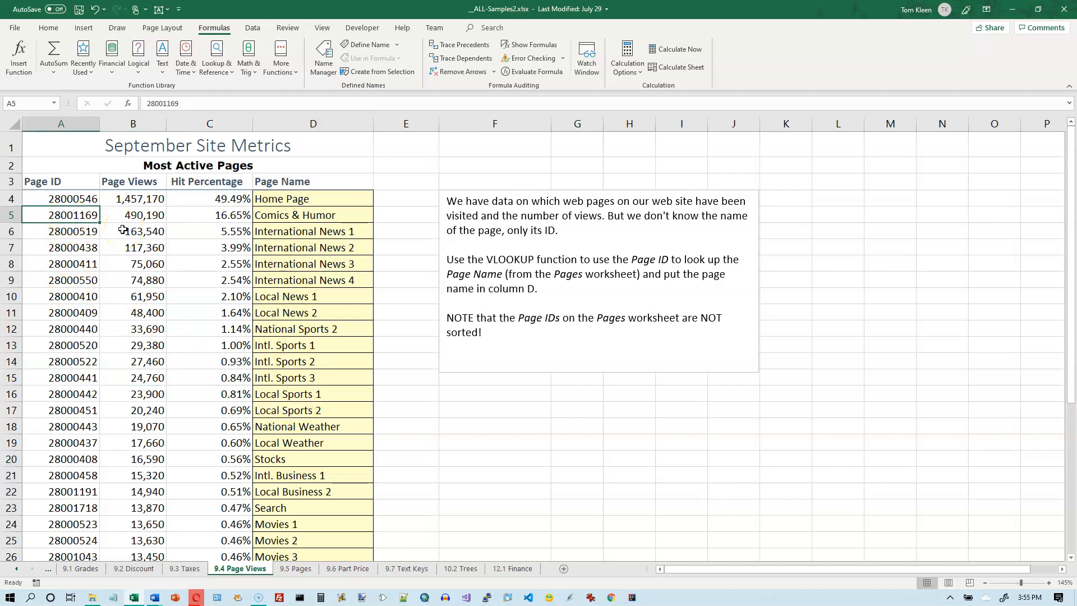
# Test the exact-match lookup by entering Page ID 28000546 and 12345 in A5, undoing each entry.
pyautogui.write('2')
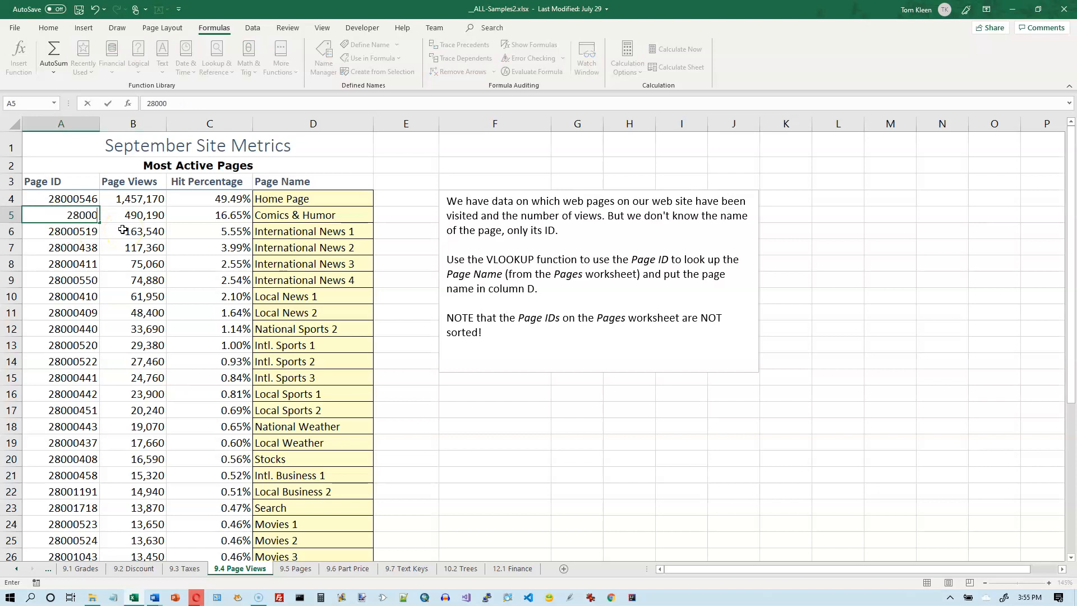
pyautogui.press('Return')
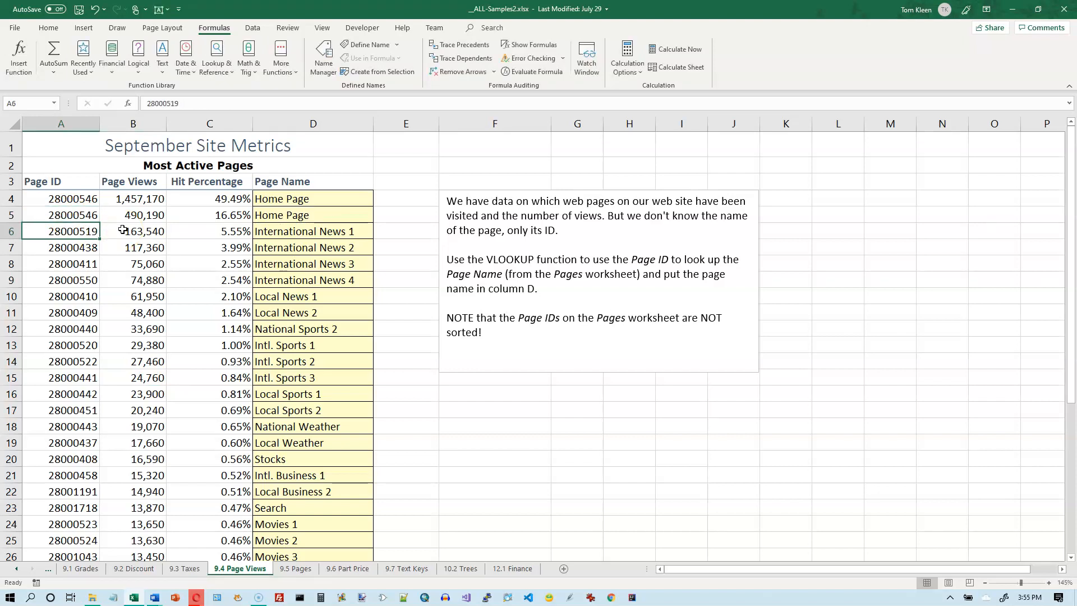
pyautogui.hotkey('ctrl', 'z')
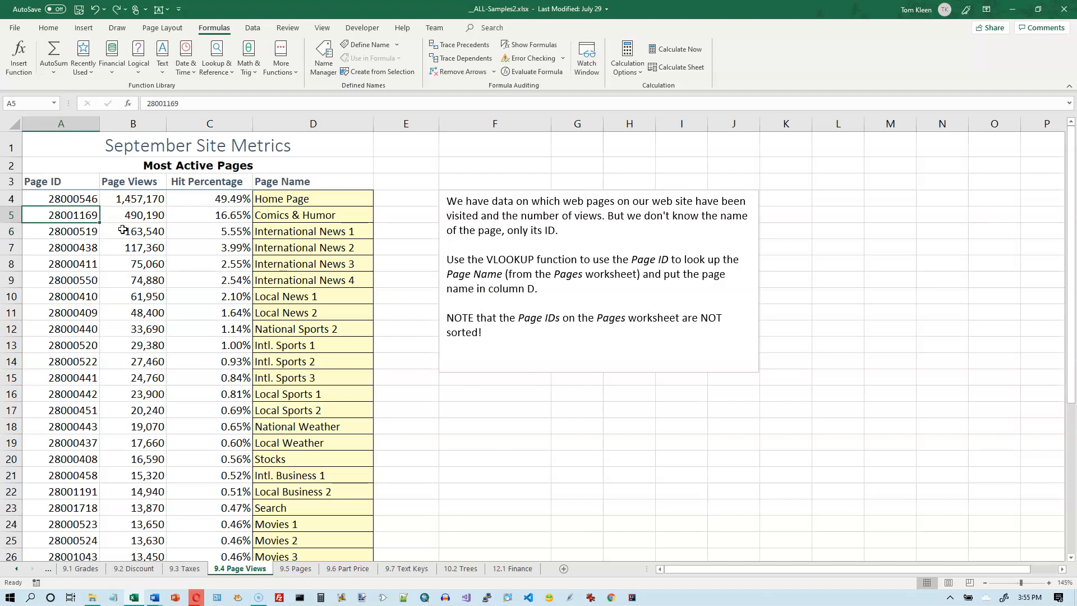
pyautogui.write('1234')
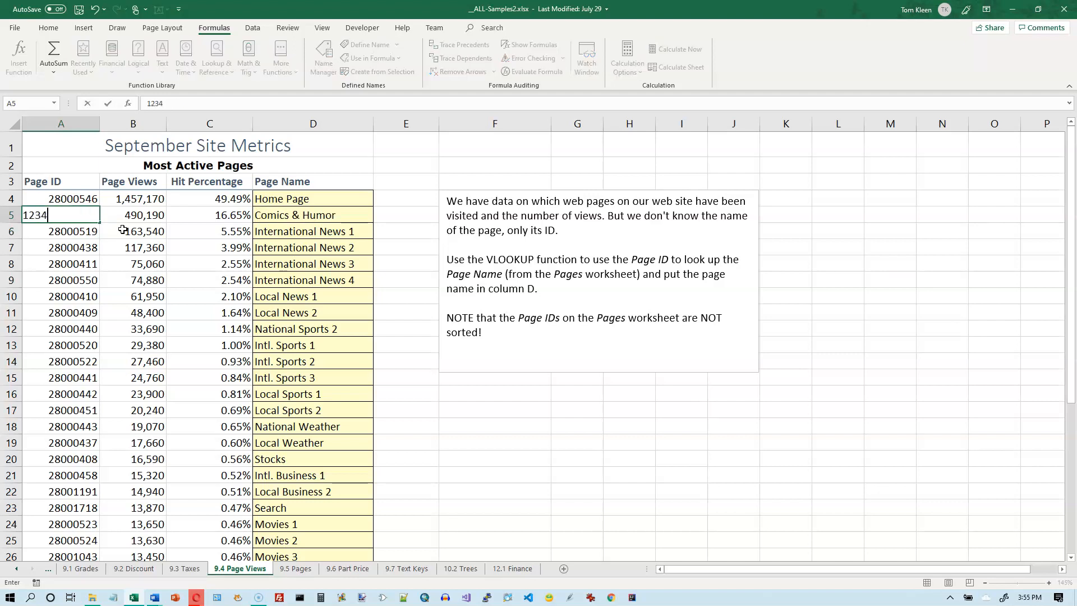
pyautogui.press('Return')
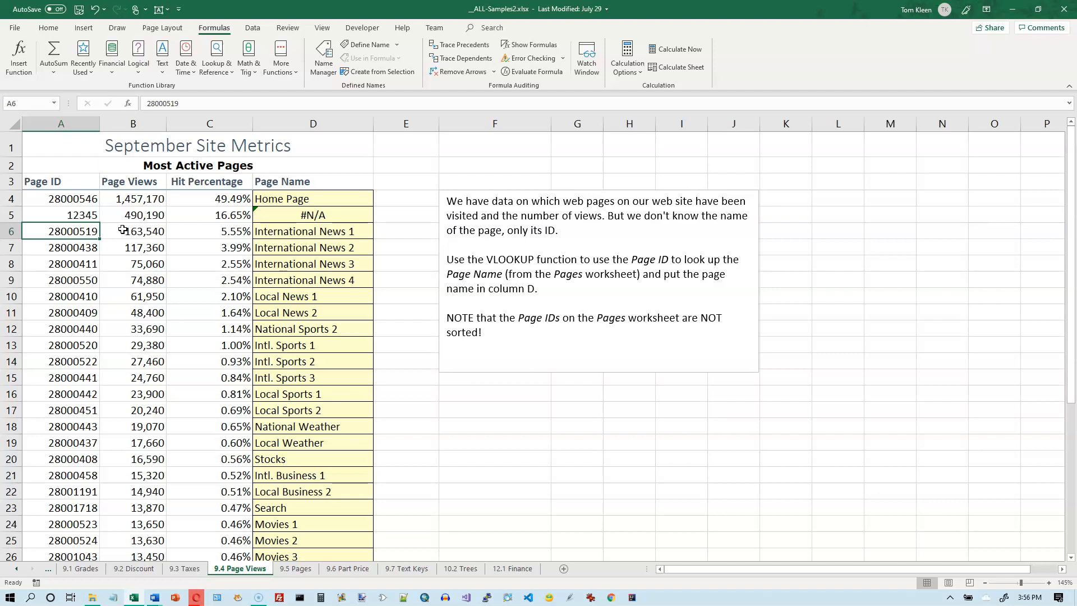
pyautogui.hotkey('ctrl', 'z')
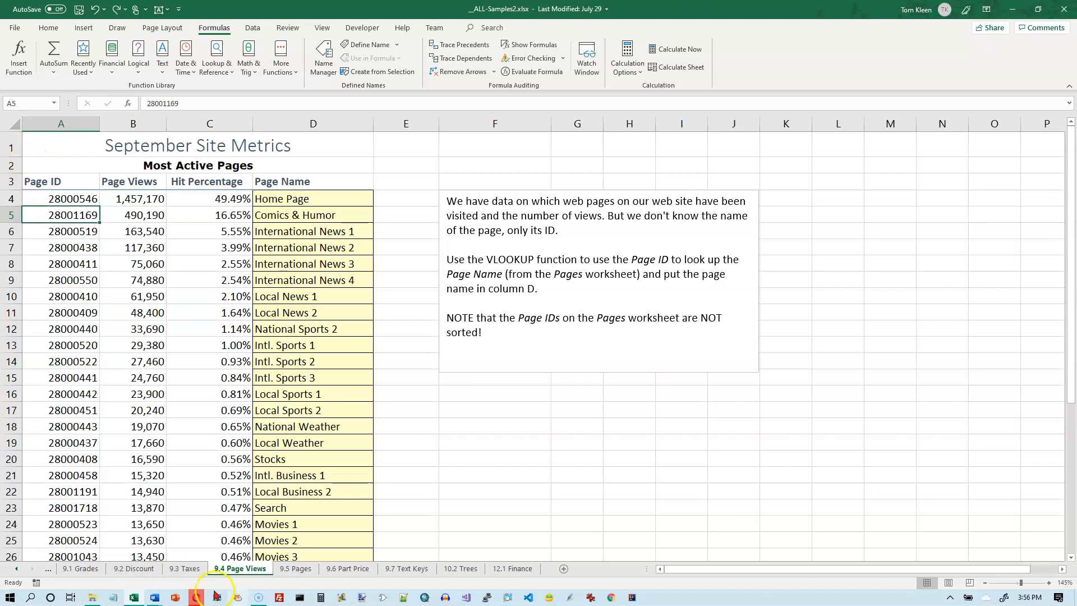
# Compare the Page IDs on 9.4 Page Views with the lookup table on 9.5 Pages.
pyautogui.click(296, 569)
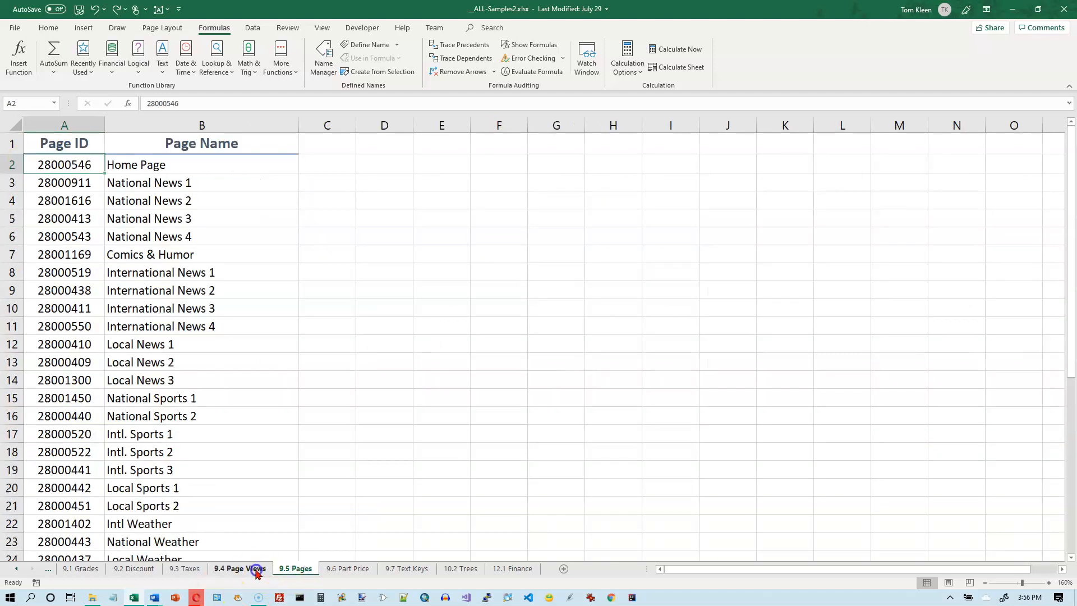
pyautogui.click(255, 569)
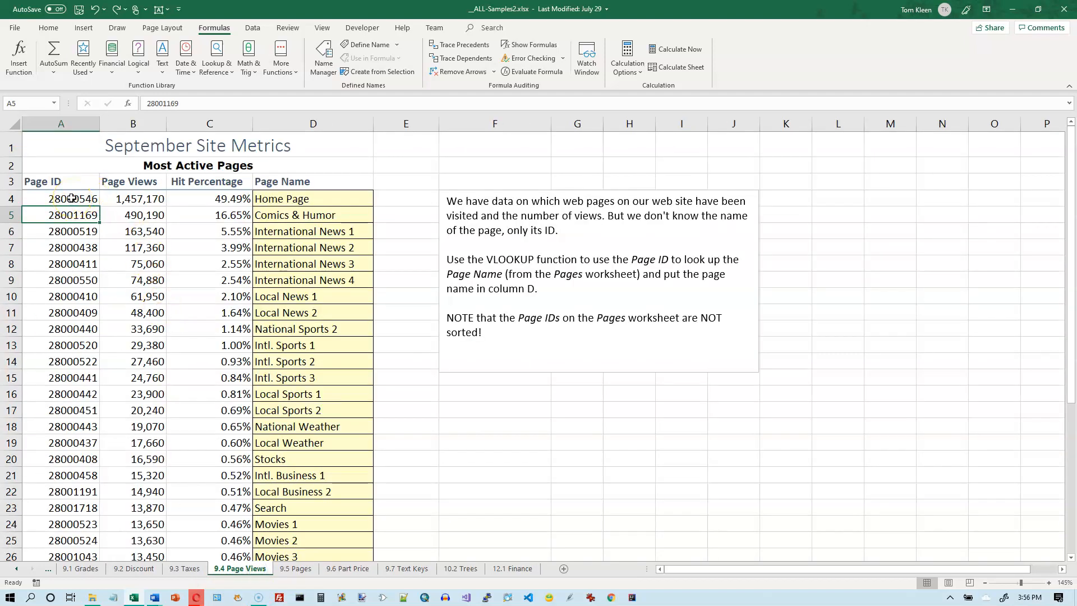
pyautogui.click(296, 568)
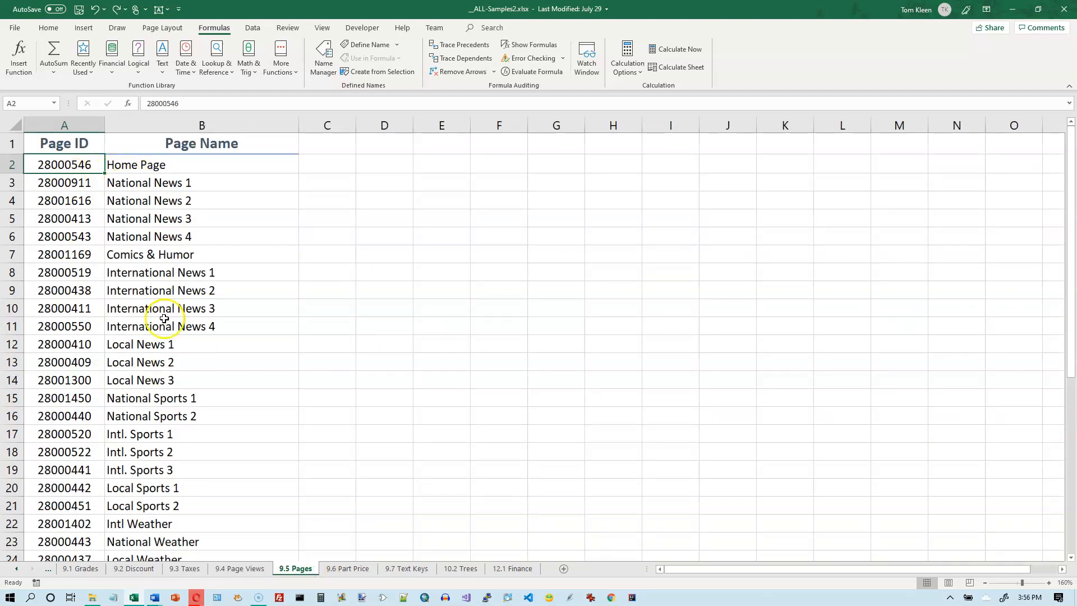
# On the 9.6 Part Price sheet, start a VLOOKUP in G2 for the part price, with G1 as the lookup value.
pyautogui.click(352, 569)
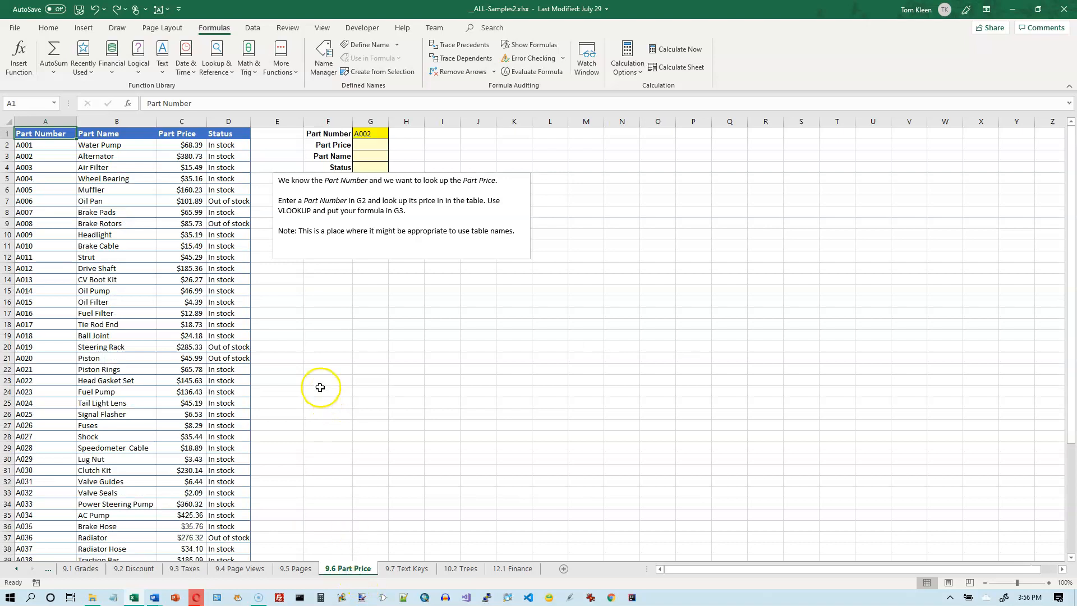
pyautogui.keyDown('ctrl'); pyautogui.scroll(5, 308, 379); pyautogui.keyUp('ctrl')
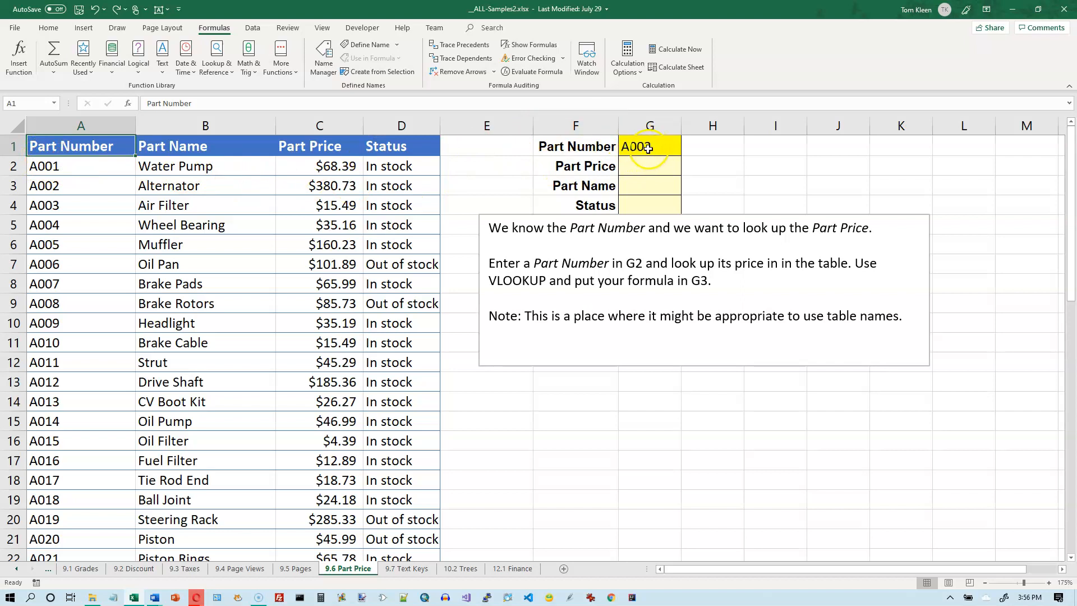
pyautogui.click(652, 168)
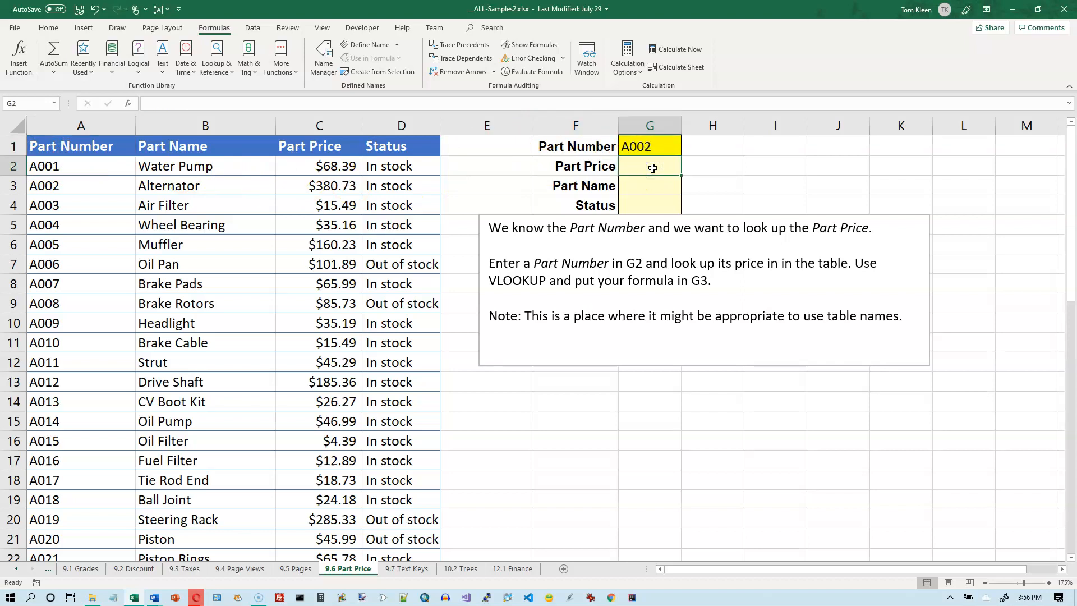
pyautogui.click(640, 168)
pyautogui.click(635, 168)
pyautogui.click(217, 65)
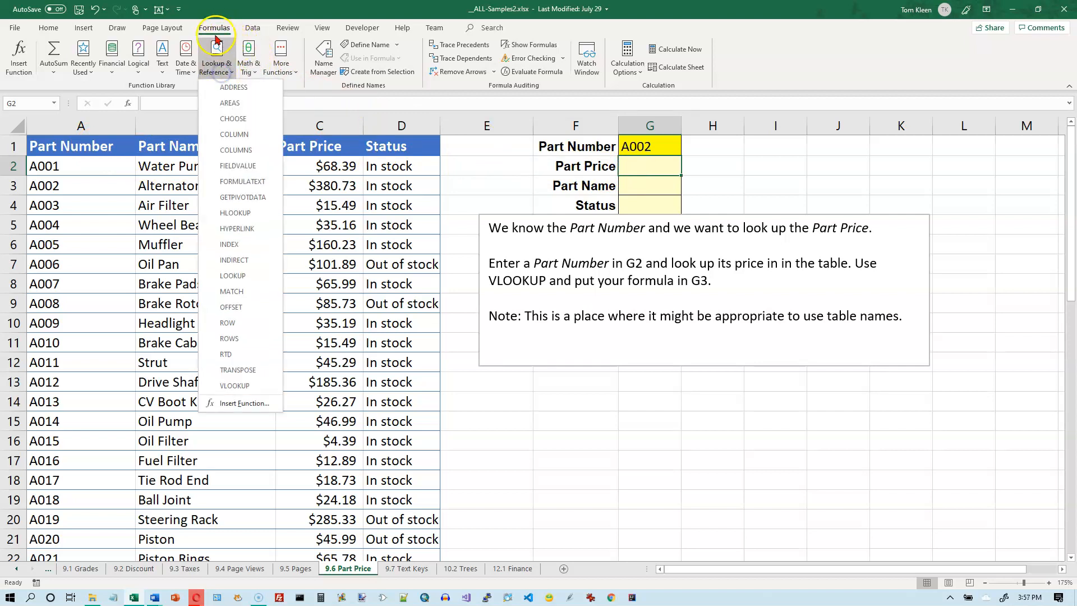
pyautogui.click(233, 385)
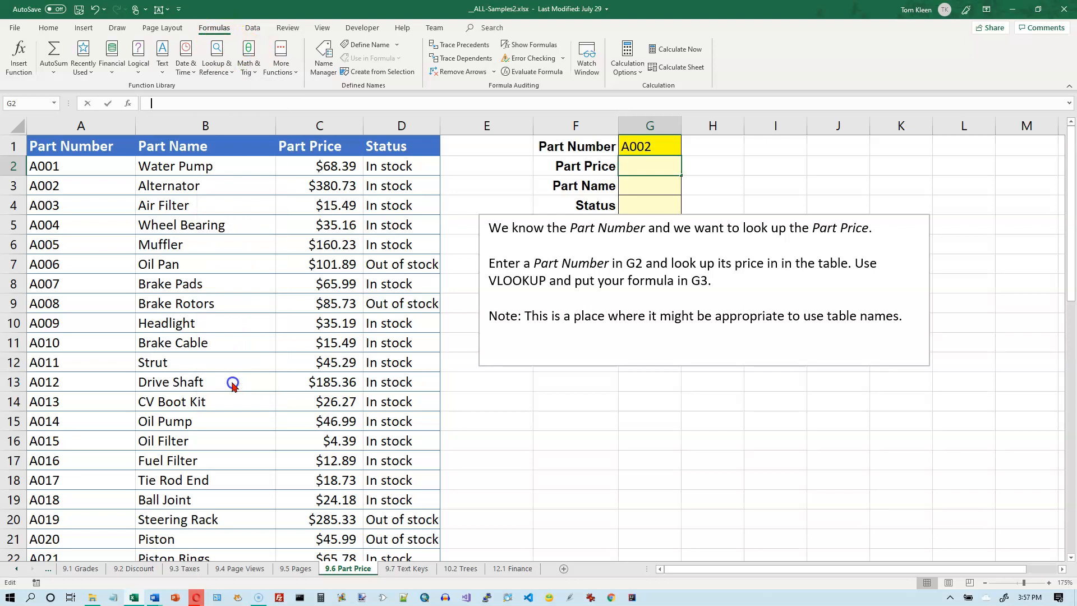
pyautogui.click(568, 175)
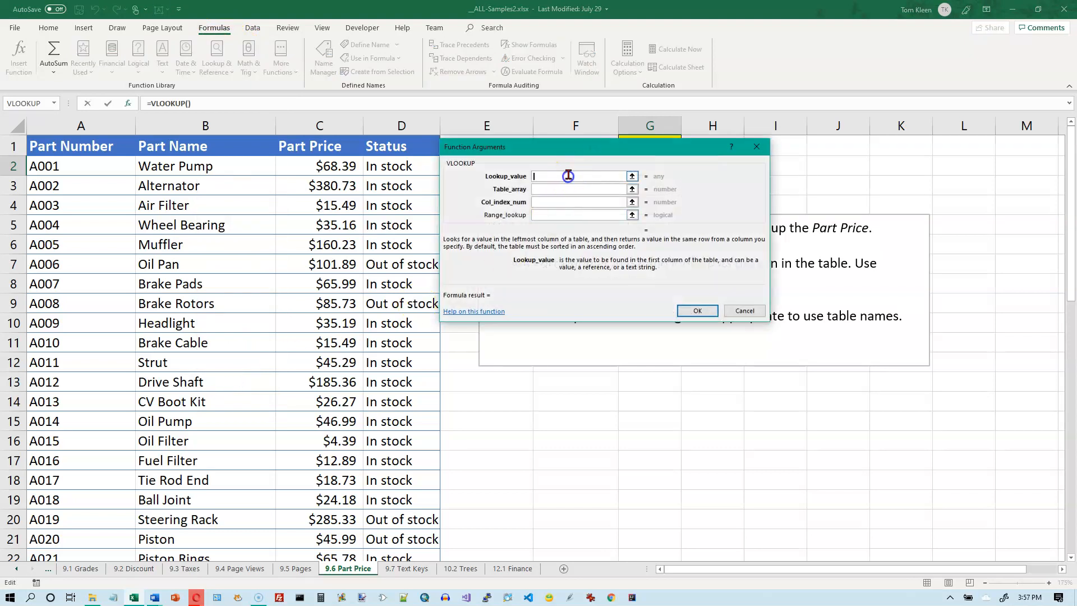
pyautogui.moveTo(573, 147); pyautogui.dragTo(632, 192)
pyautogui.click(642, 146)
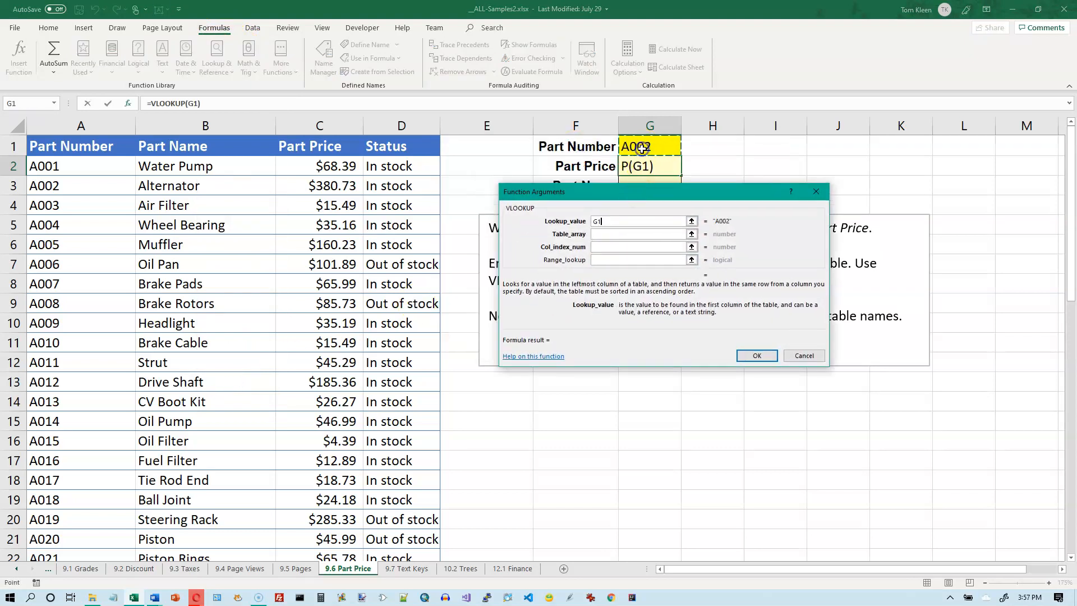
# Complete G2's VLOOKUP with table array $A$2:$D$51, column index 3 and range lookup FALSE, and check it against part A002's row.
pyautogui.click(614, 234)
pyautogui.moveTo(49, 159); pyautogui.dragTo(392, 510)
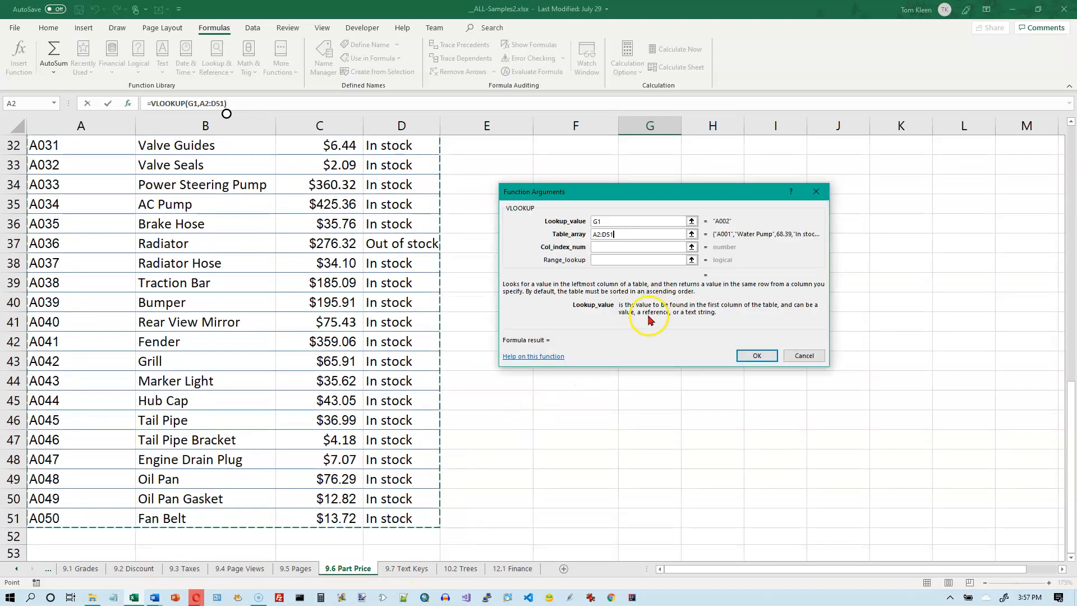
pyautogui.press('F4')
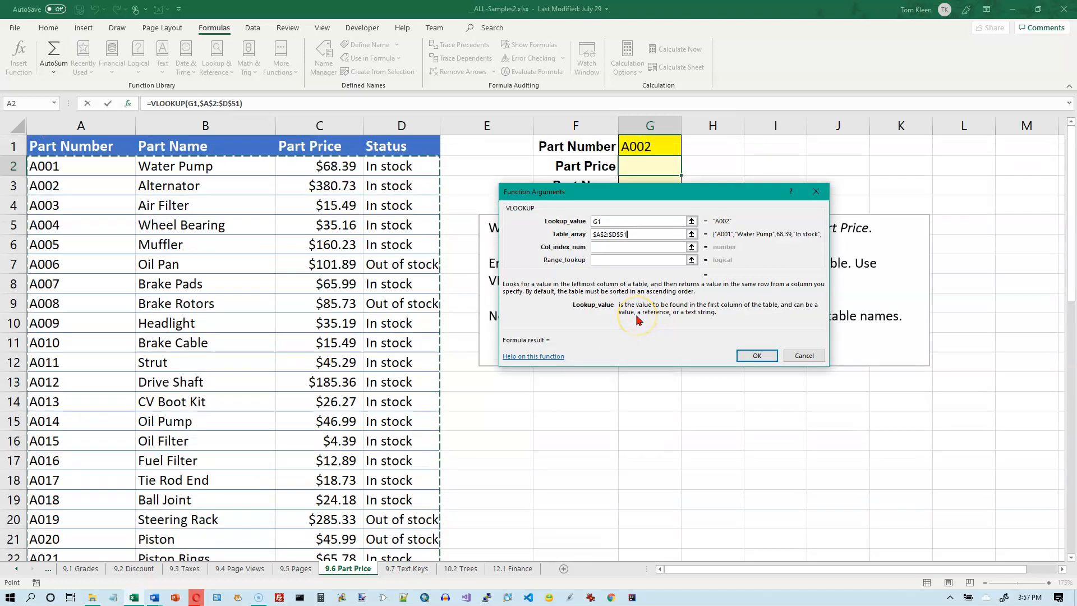
pyautogui.click(631, 246)
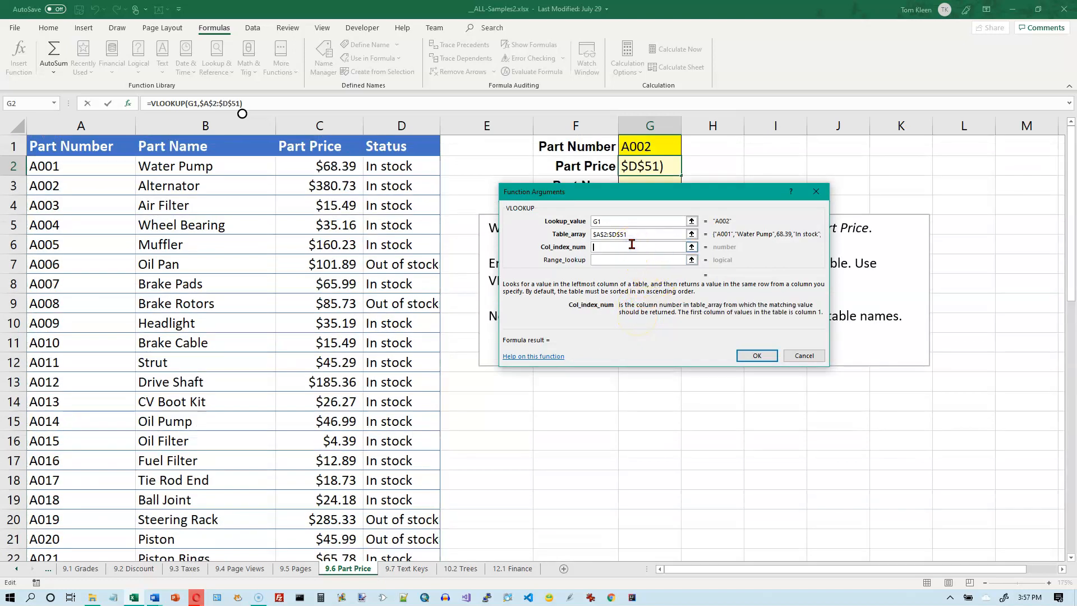
pyautogui.write('3')
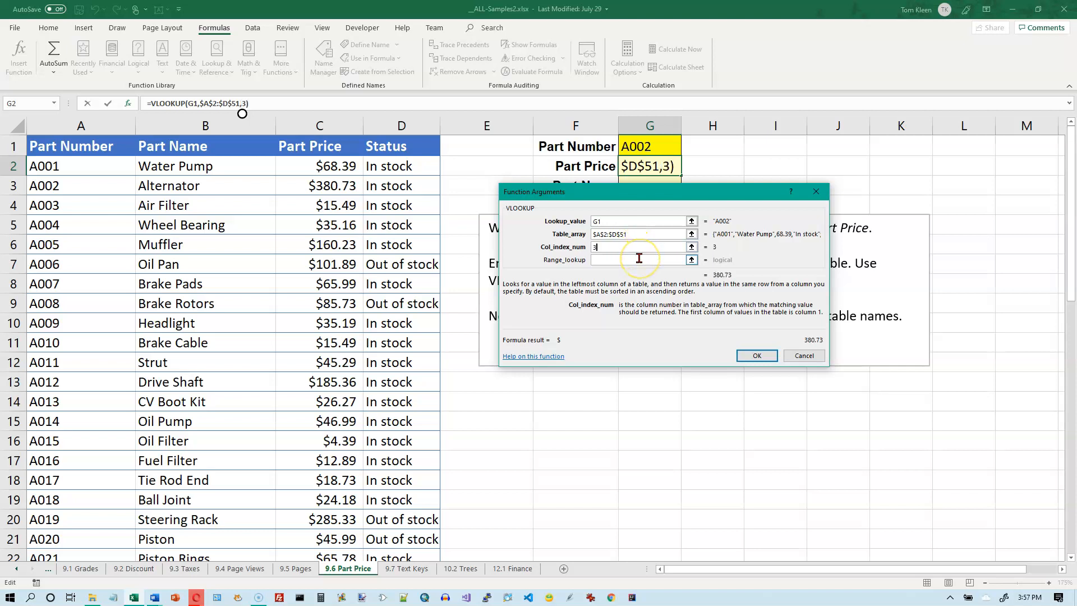
pyautogui.click(638, 259)
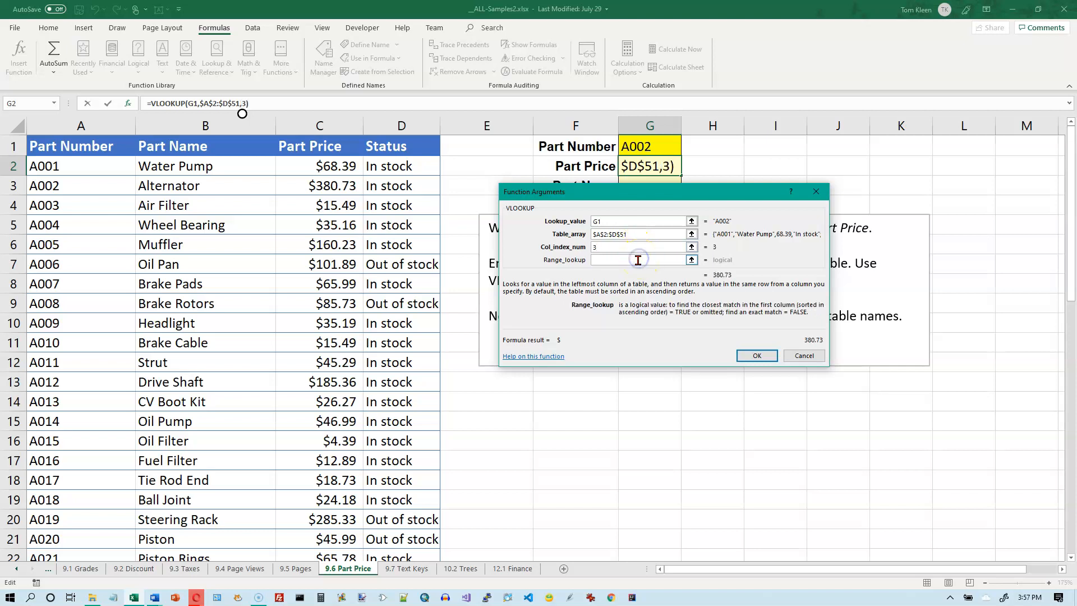
pyautogui.write('false')
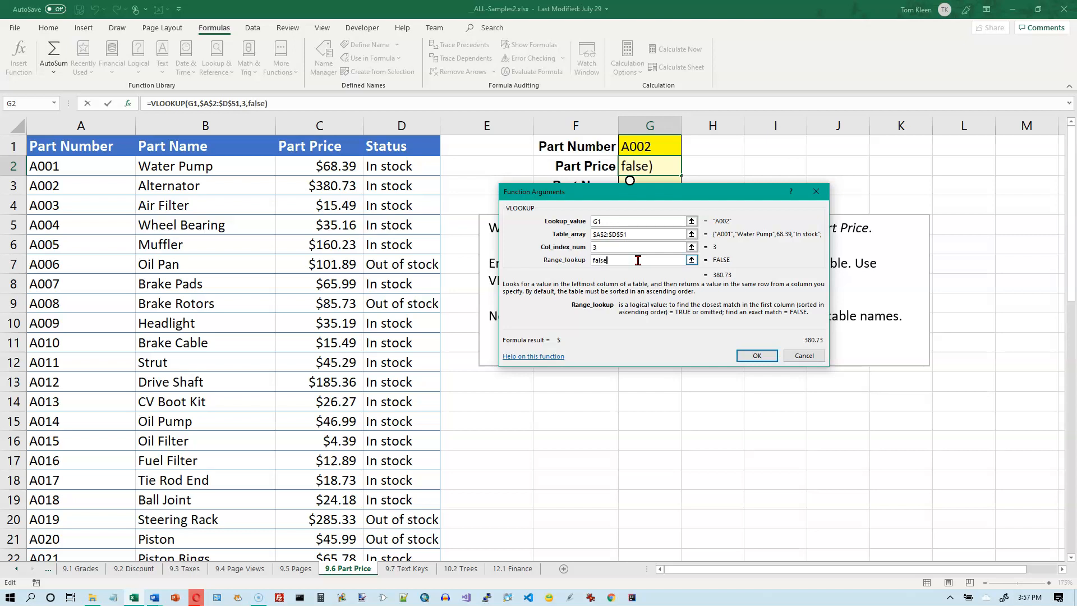
pyautogui.press('Return')
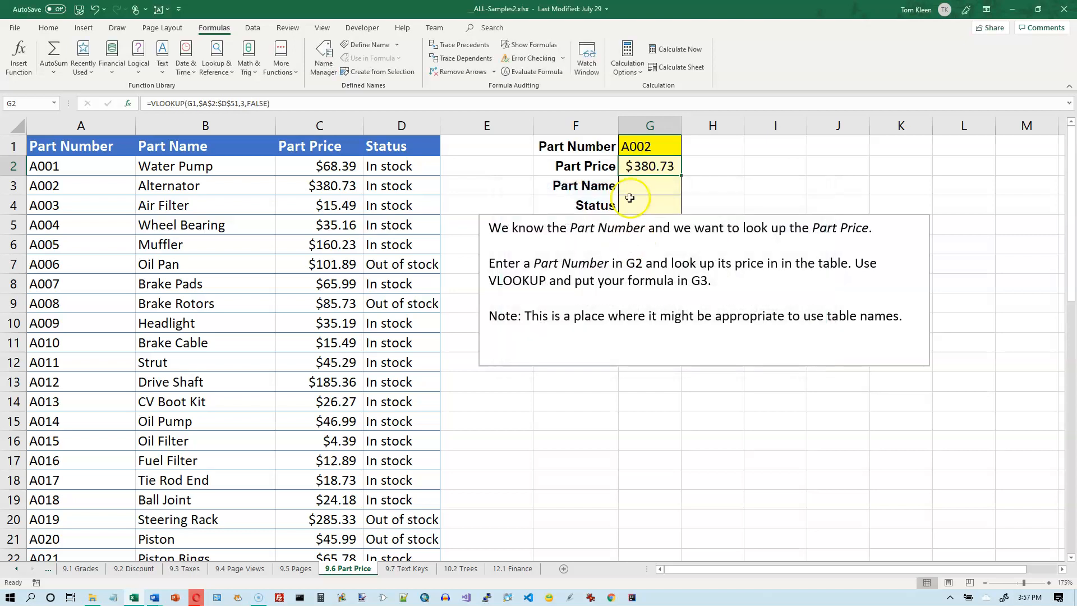
pyautogui.click(75, 186)
pyautogui.moveTo(75, 186); pyautogui.dragTo(381, 180)
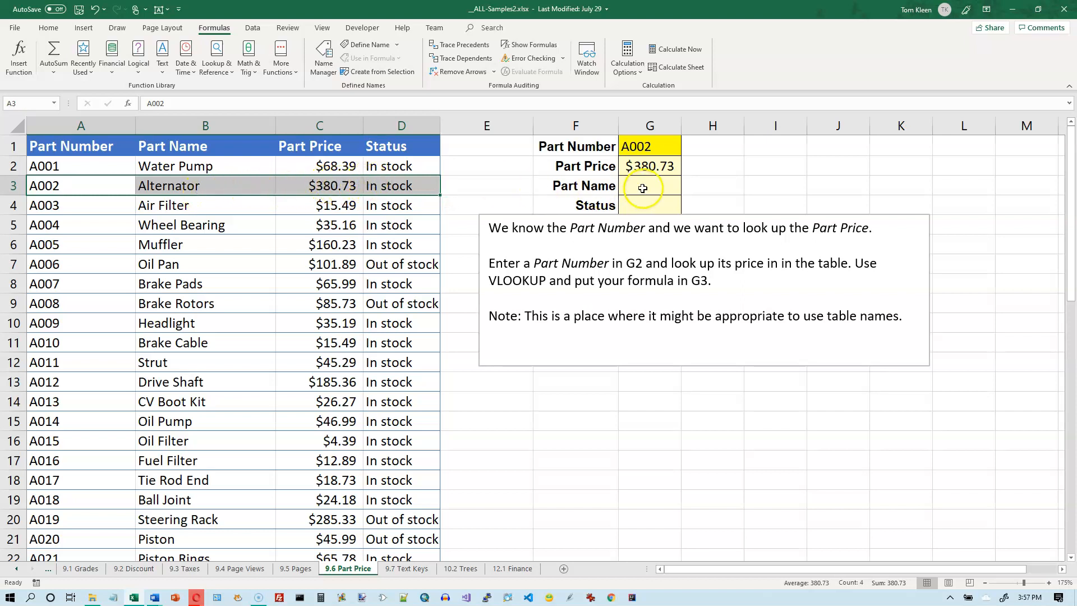
# Start a VLOOKUP in G3 for the part name, with lookup value G1 and the absolute table array $A$2:$D$51.
pyautogui.click(641, 187)
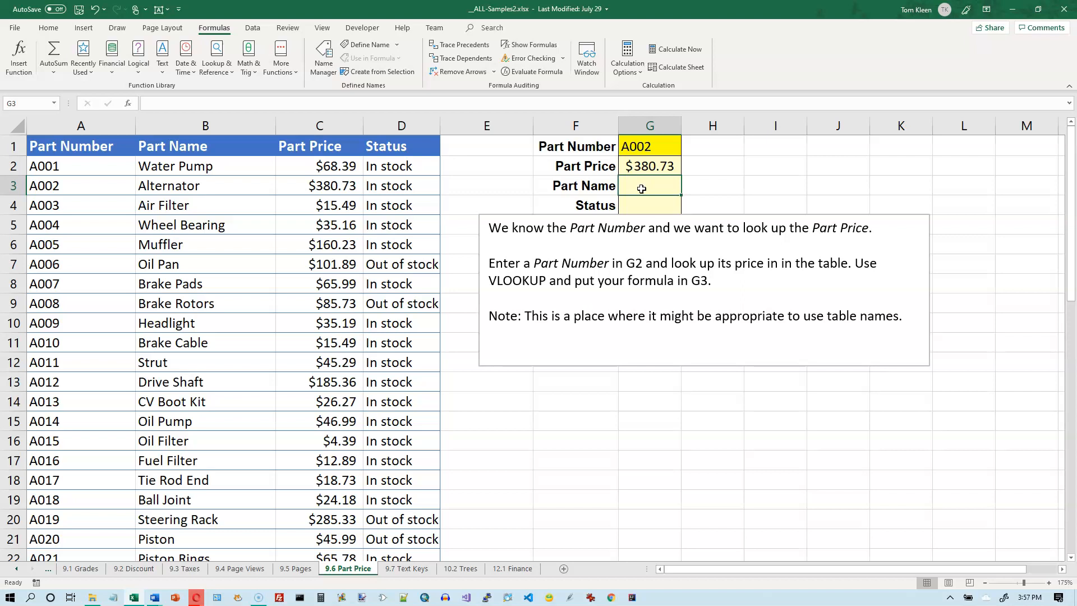
pyautogui.click(227, 71)
pyautogui.click(258, 387)
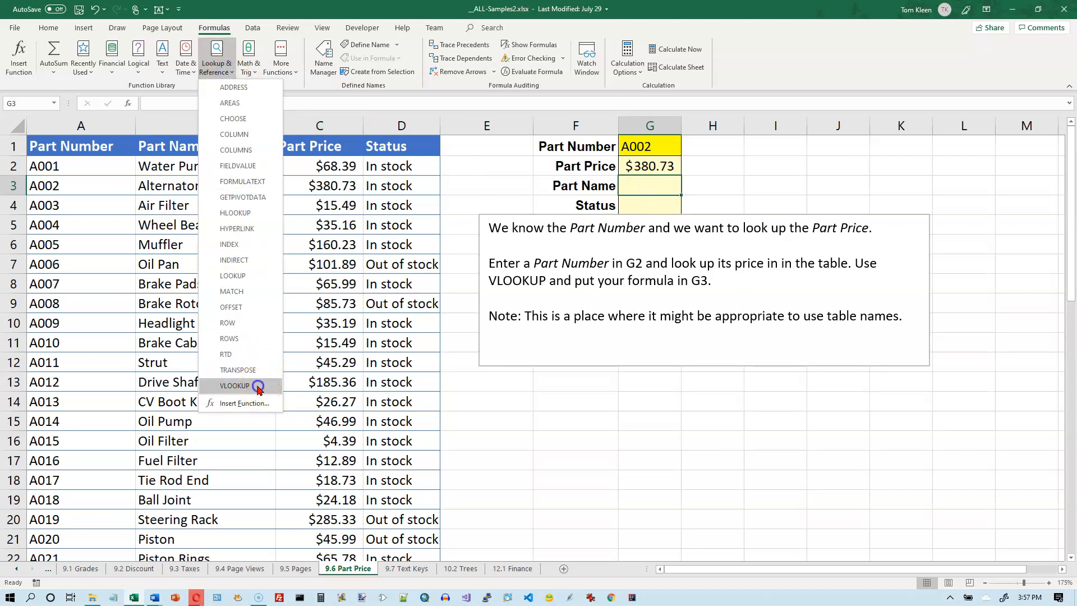
pyautogui.click(646, 147)
pyautogui.click(654, 234)
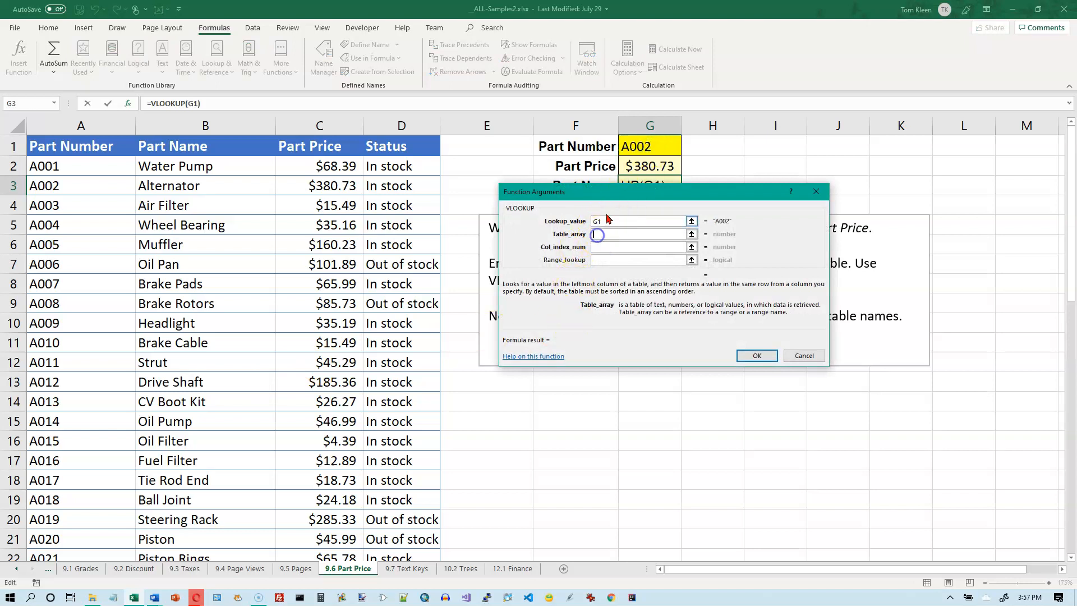
pyautogui.click(60, 165)
pyautogui.moveTo(60, 164); pyautogui.dragTo(384, 521)
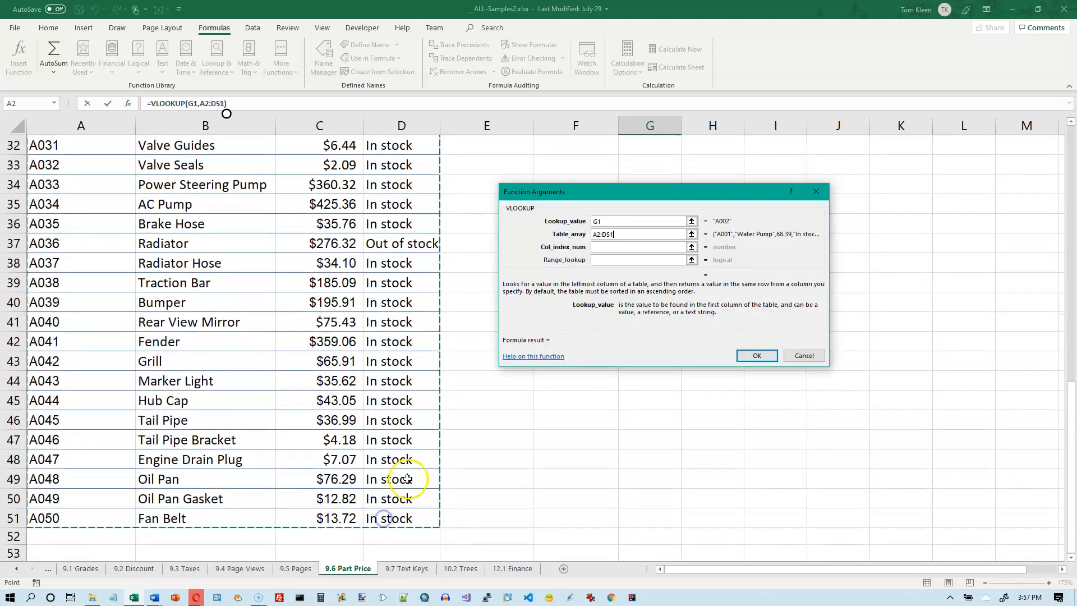
pyautogui.press('F4')
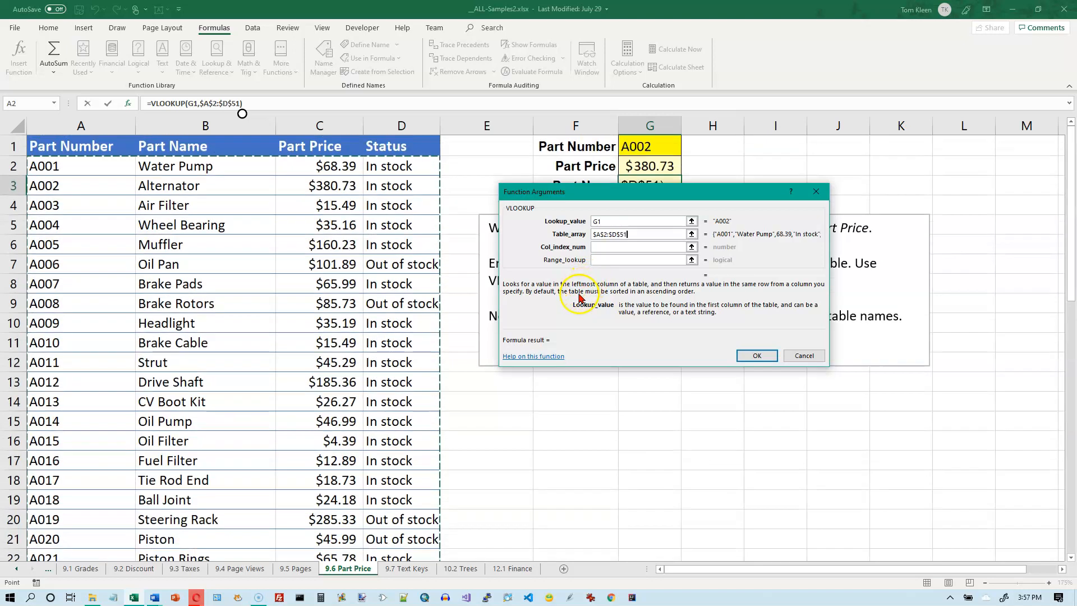
# Complete G3's VLOOKUP with column index 2 and range lookup FALSE, and review the formula in G2.
pyautogui.click(619, 246)
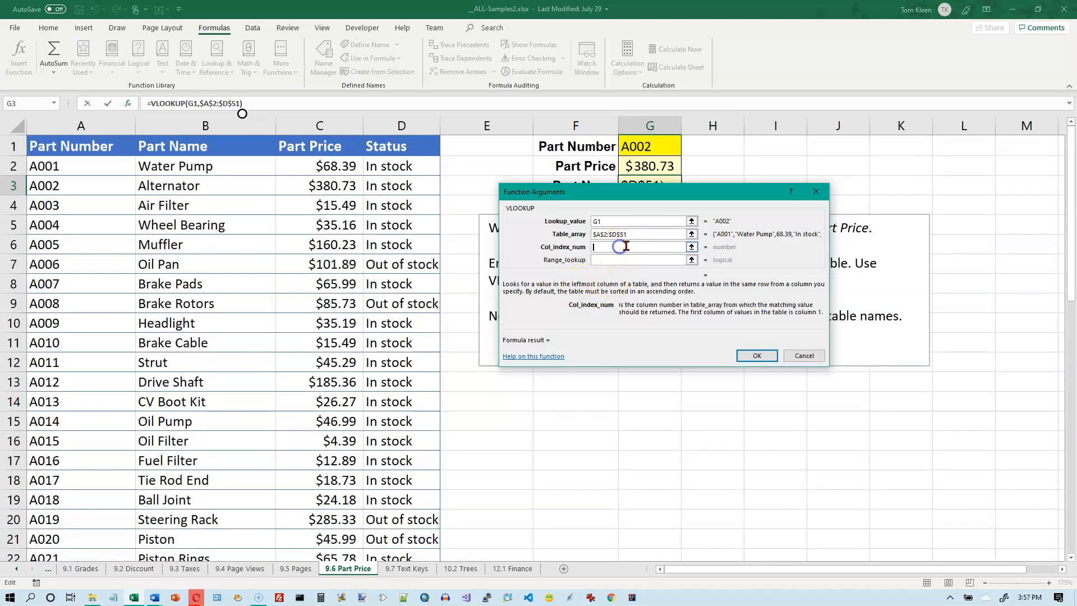
pyautogui.moveTo(661, 191); pyautogui.dragTo(650, 219)
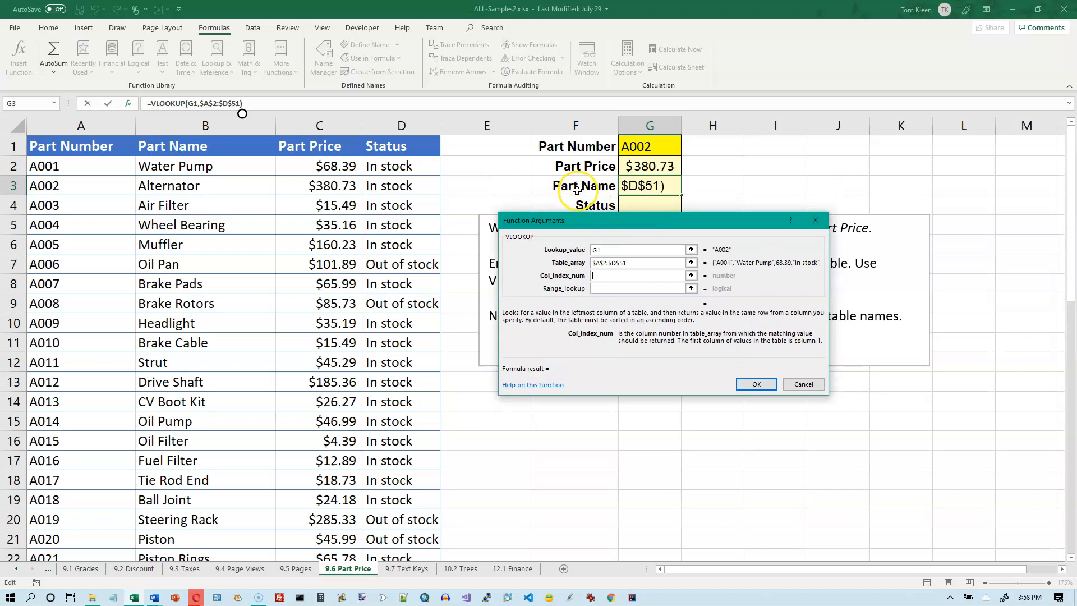
pyautogui.write('2')
pyautogui.click(617, 288)
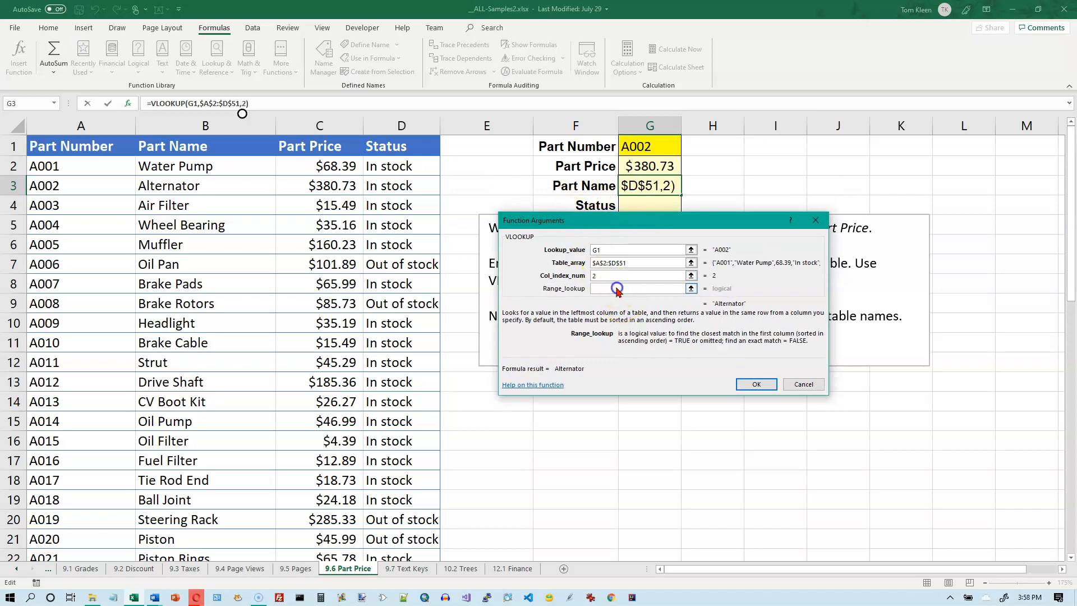
pyautogui.write('false')
pyautogui.click(755, 384)
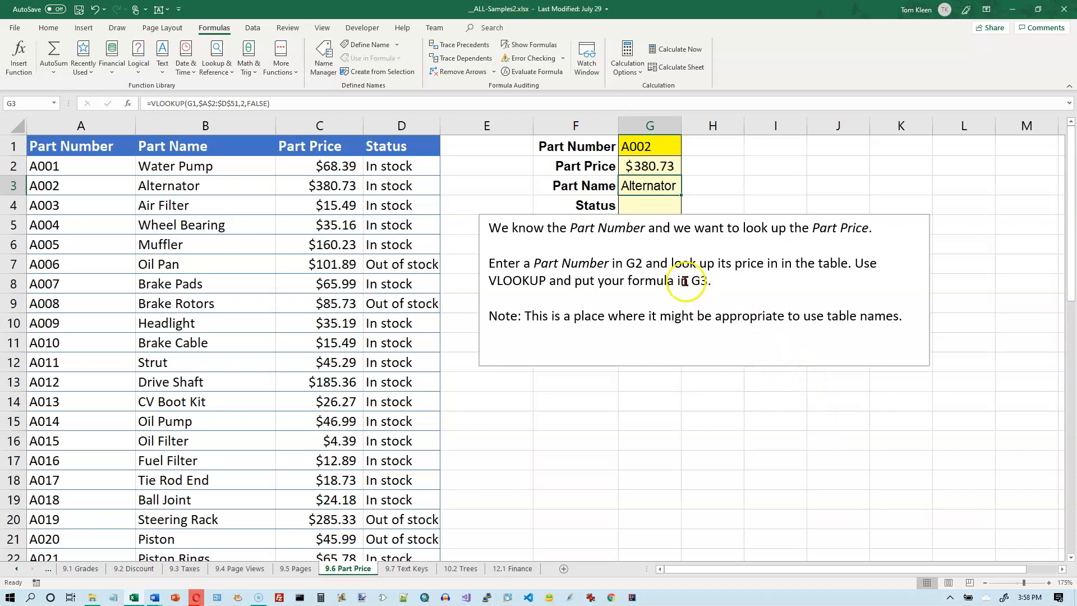
pyautogui.doubleClick(650, 165)
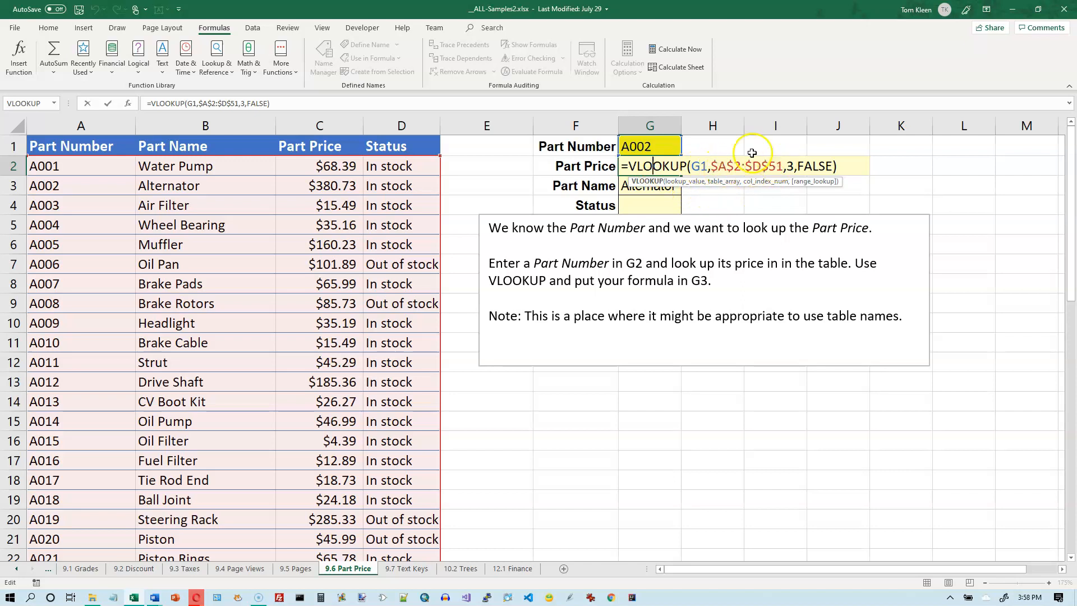
pyautogui.press('Return')
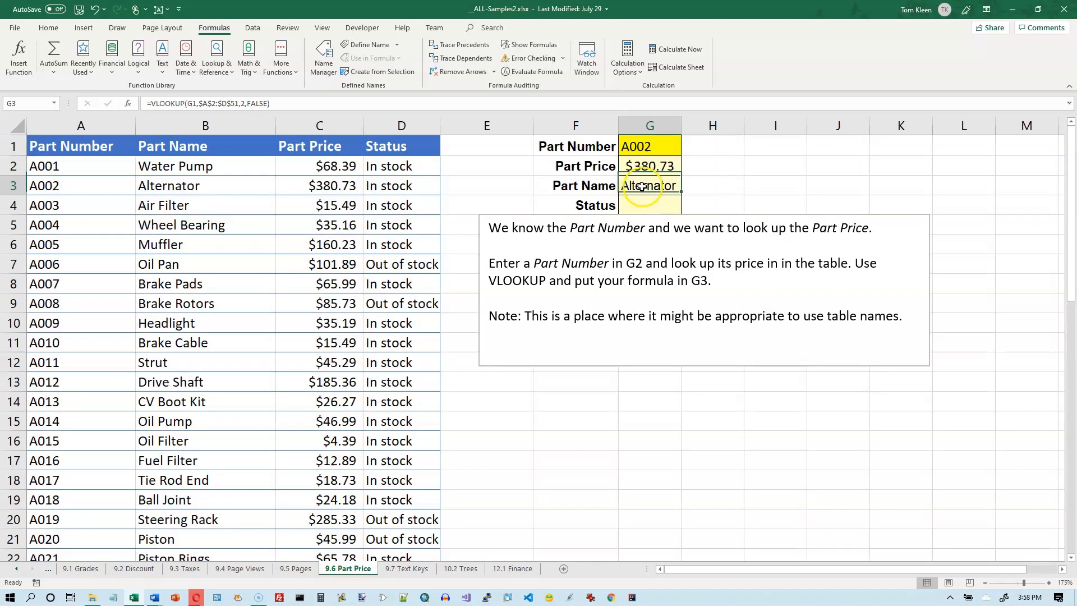
# Review the part name VLOOKUP in G3 and fill it down into the Status cell G4.
pyautogui.doubleClick(644, 185)
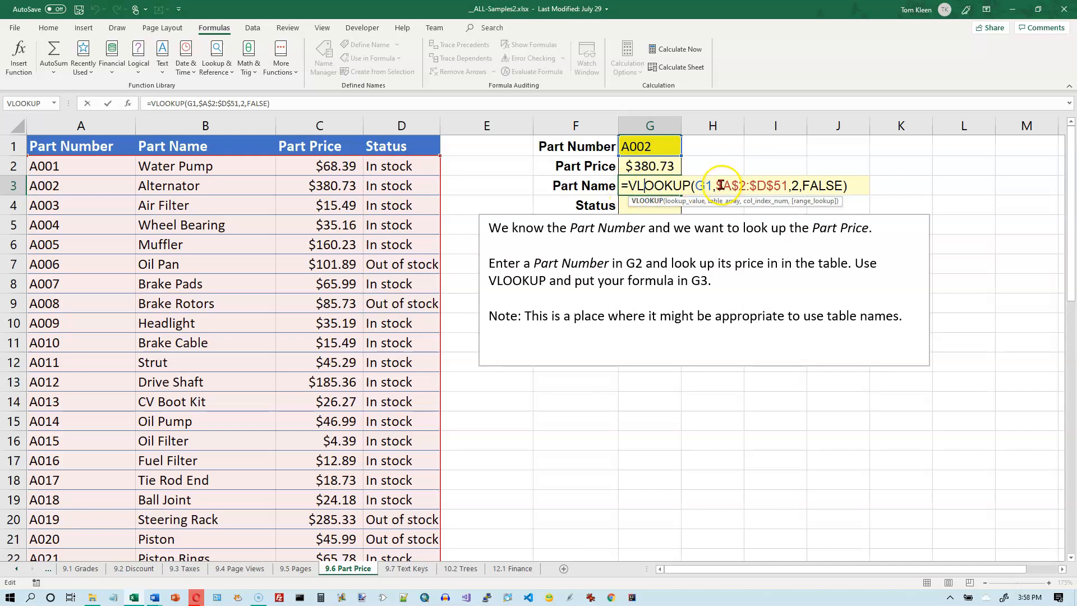
pyautogui.press('Escape')
pyautogui.moveTo(681, 194); pyautogui.dragTo(679, 210)
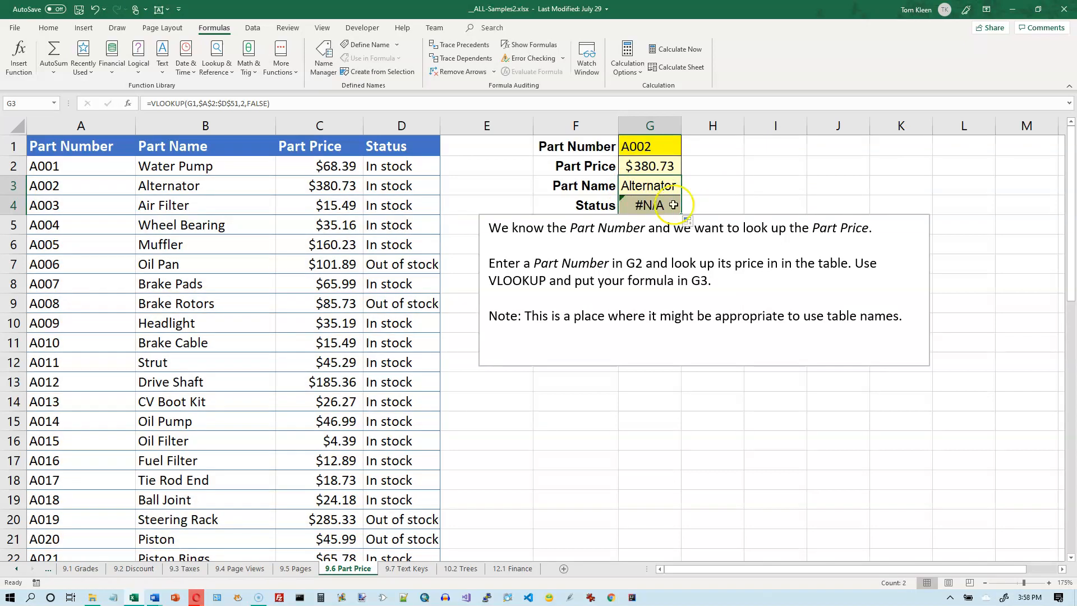
# In G4's formula, set the lookup value to G1 and the column index to 4, and check the result against part A002's row.
pyautogui.doubleClick(653, 204)
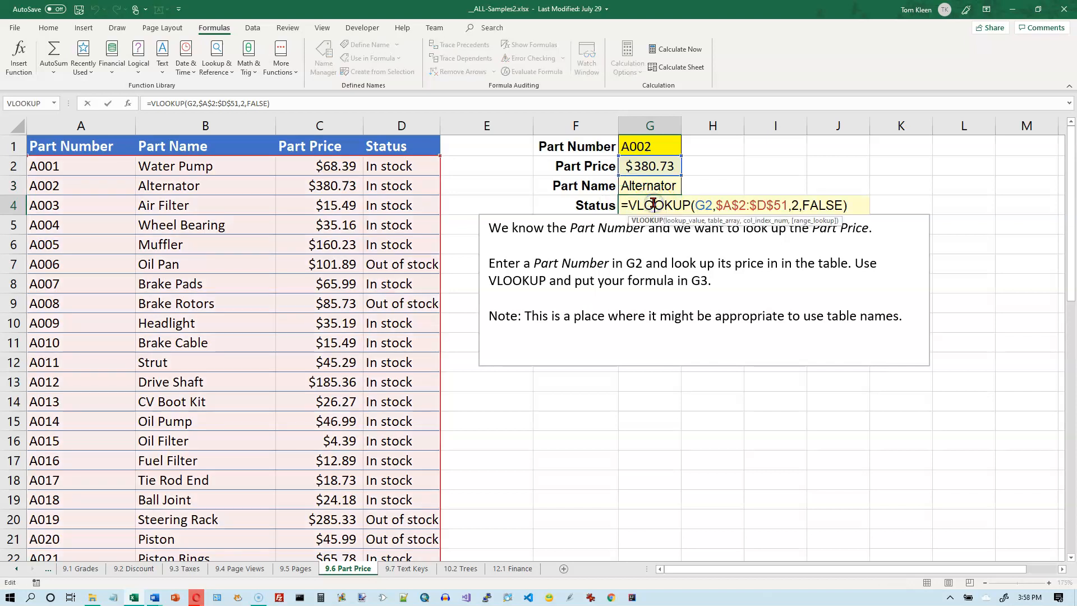
pyautogui.click(709, 204)
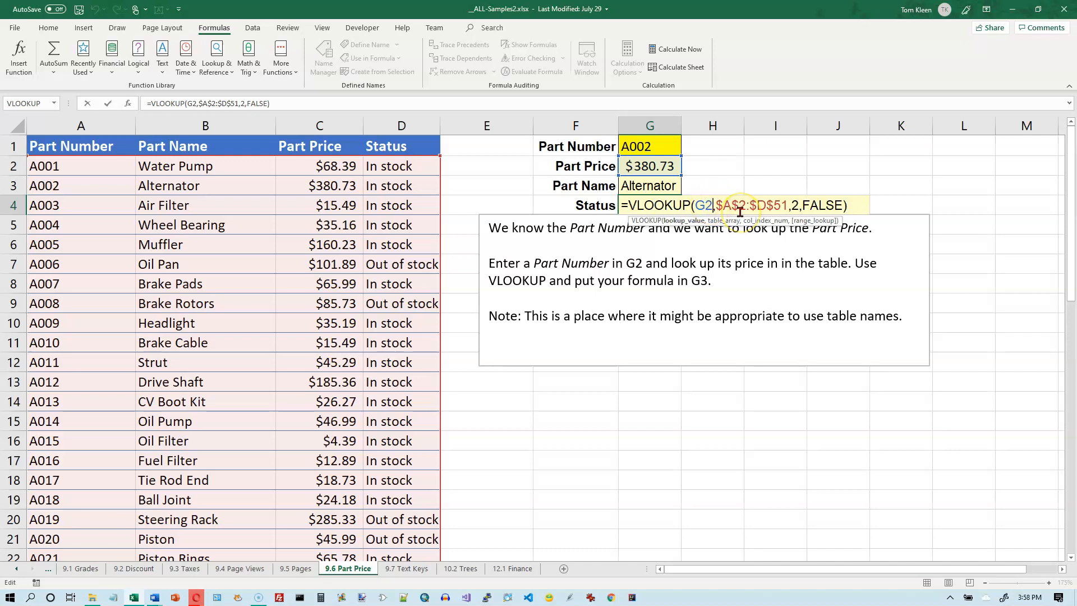
pyautogui.press('BackSpace')
pyautogui.write('1')
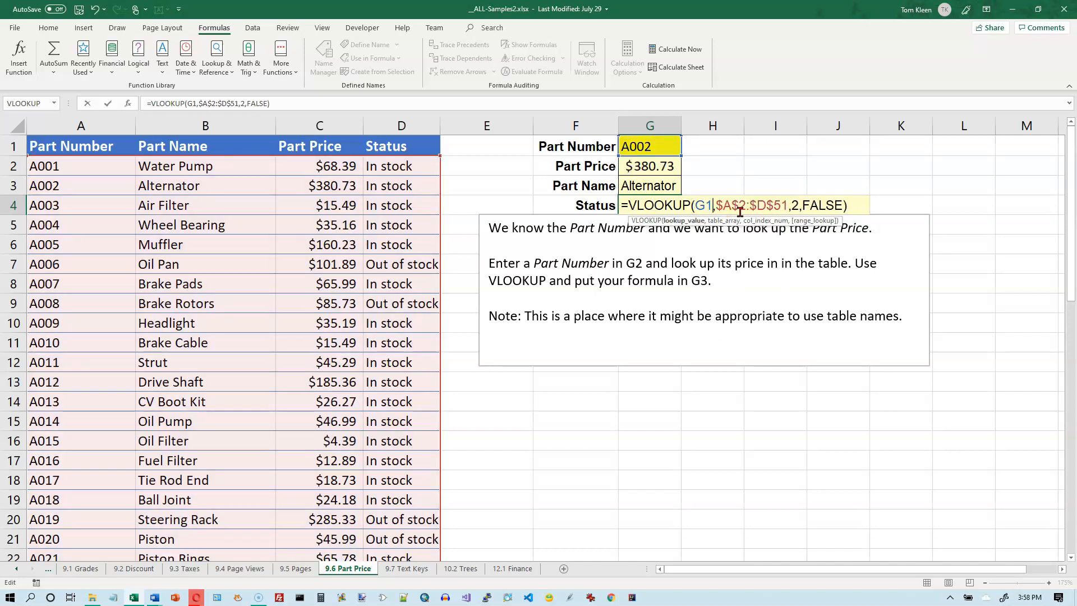
pyautogui.click(798, 206)
pyautogui.click(799, 206)
pyautogui.press('Delete')
pyautogui.write('4')
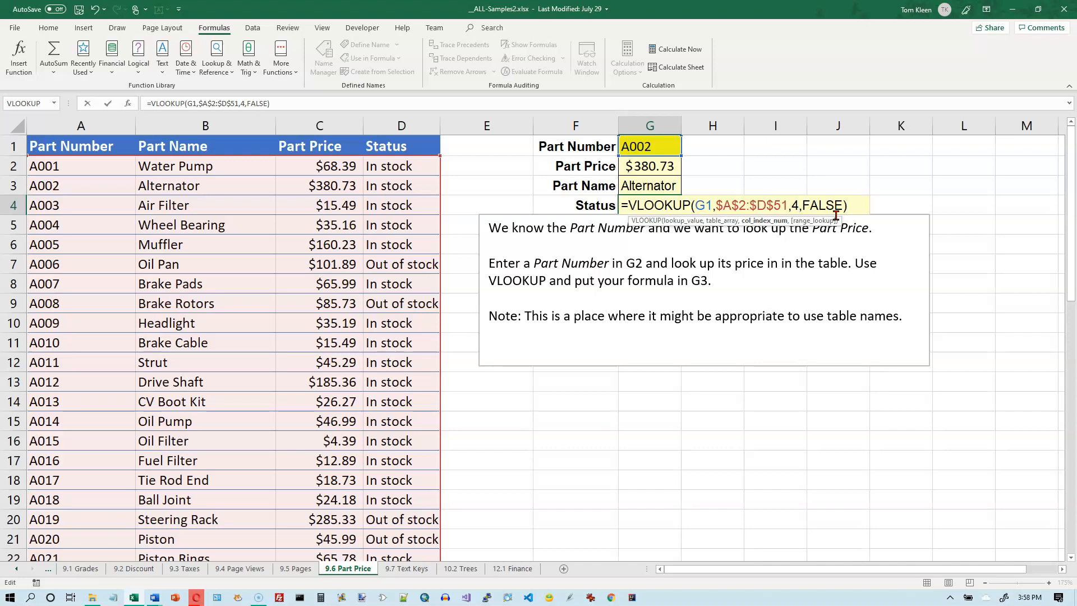
pyautogui.press('Return')
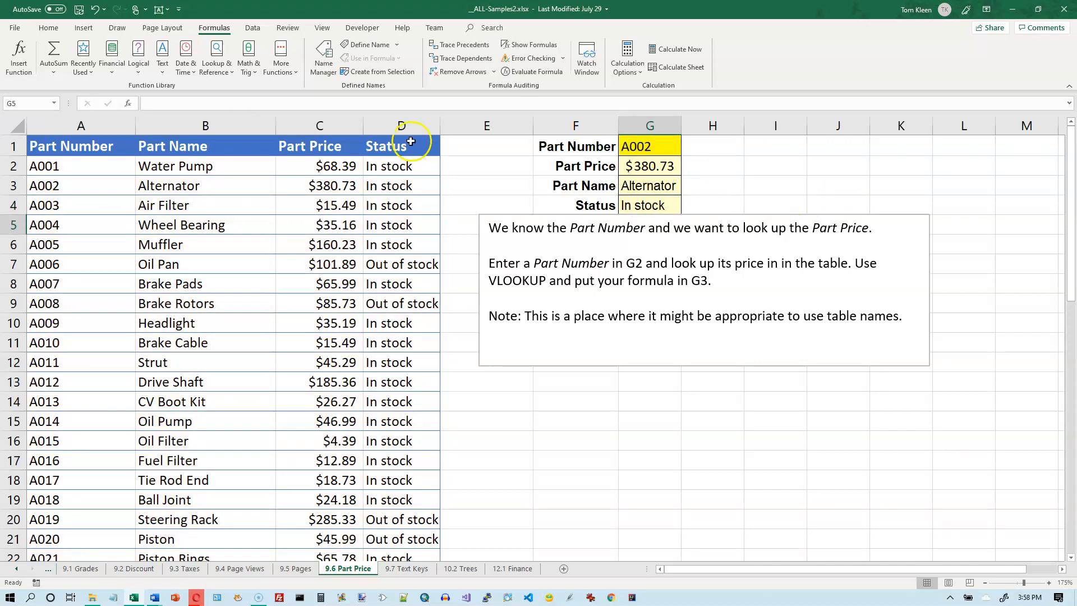
pyautogui.moveTo(71, 186); pyautogui.dragTo(375, 188)
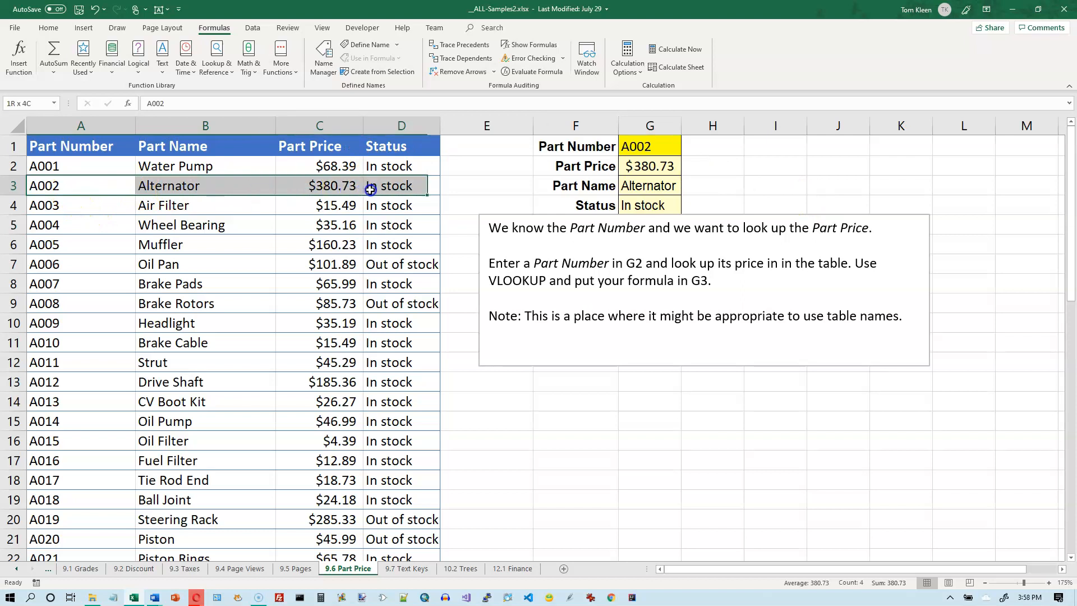
# Fill G3's formula down into G4 again and compare the formulas in G2, G3 and G4.
pyautogui.click(668, 182)
pyautogui.moveTo(681, 196); pyautogui.dragTo(681, 207)
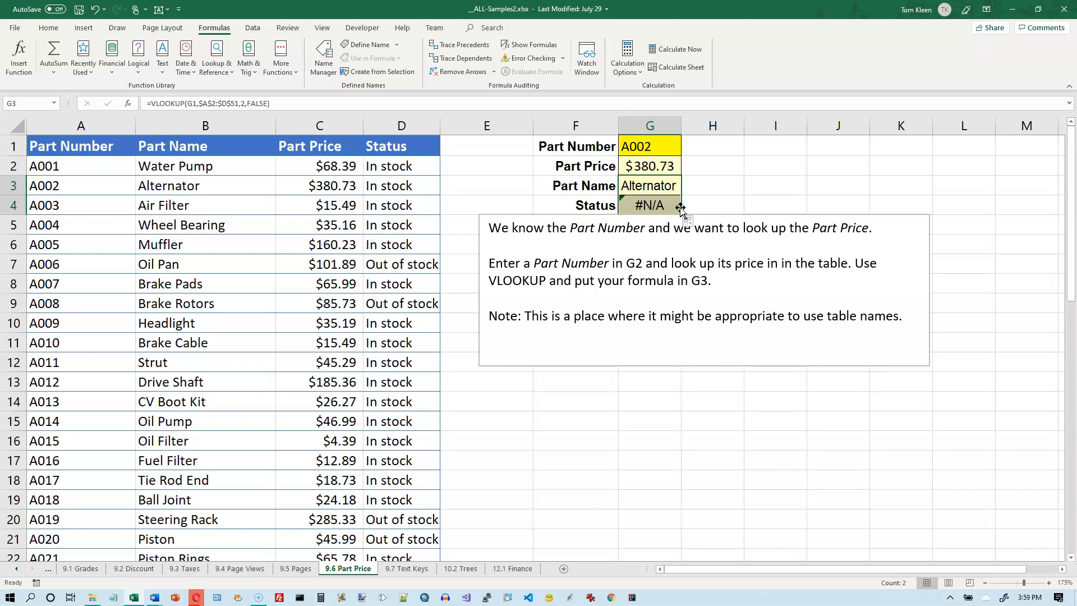
pyautogui.click(655, 205)
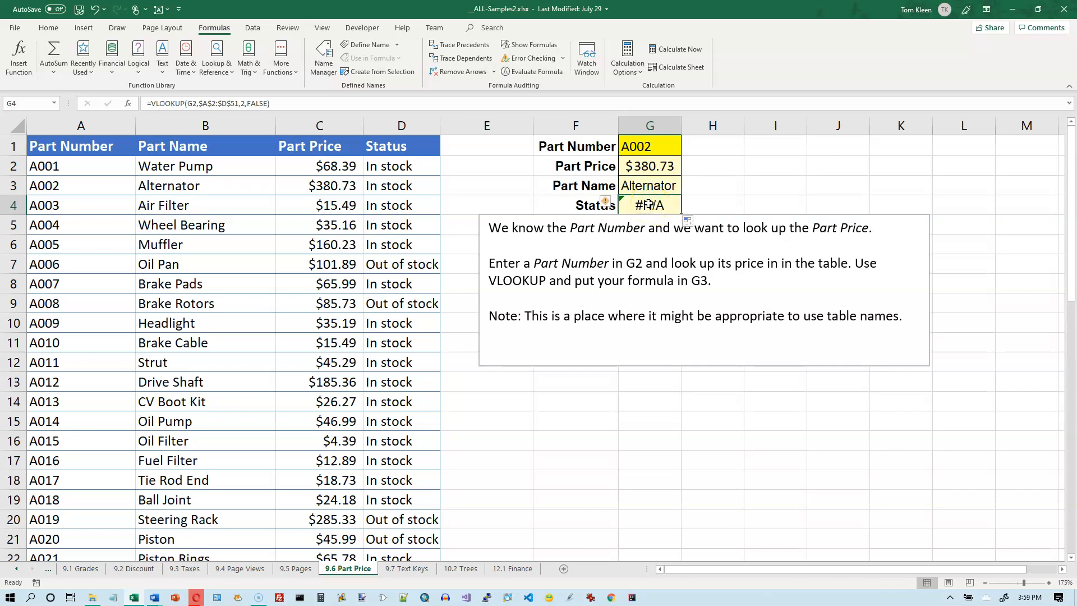
pyautogui.click(654, 169)
pyautogui.click(655, 185)
pyautogui.click(636, 166)
pyautogui.click(646, 186)
pyautogui.click(646, 203)
pyautogui.click(653, 187)
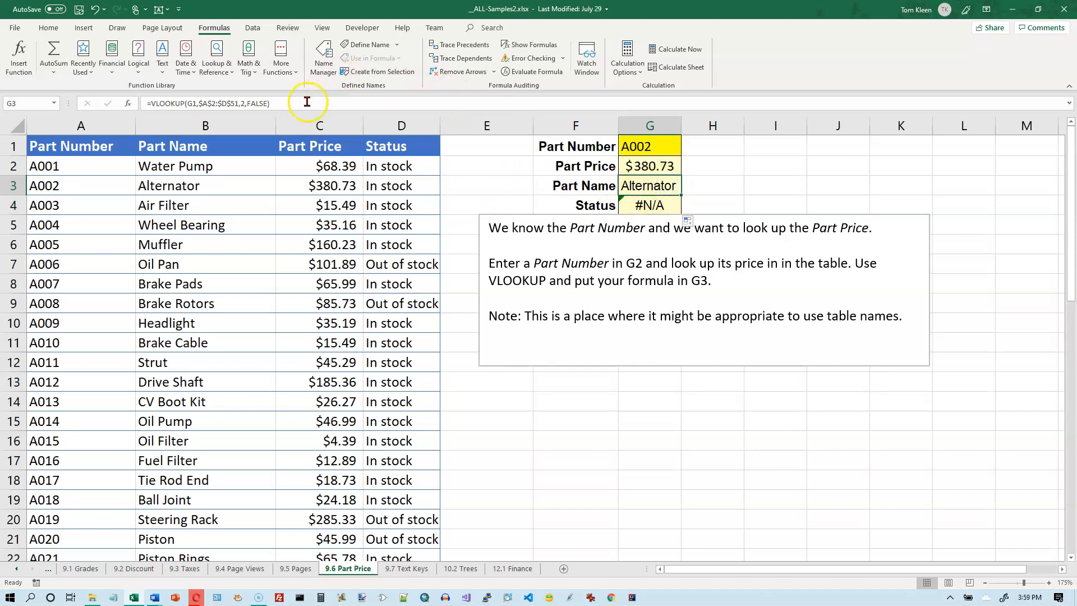
# Copy the text of G3's VLOOKUP formula and paste it into G4 so the lookup value stays G1.
pyautogui.moveTo(308, 102); pyautogui.dragTo(141, 104)
pyautogui.hotkey('ctrl', 'c')
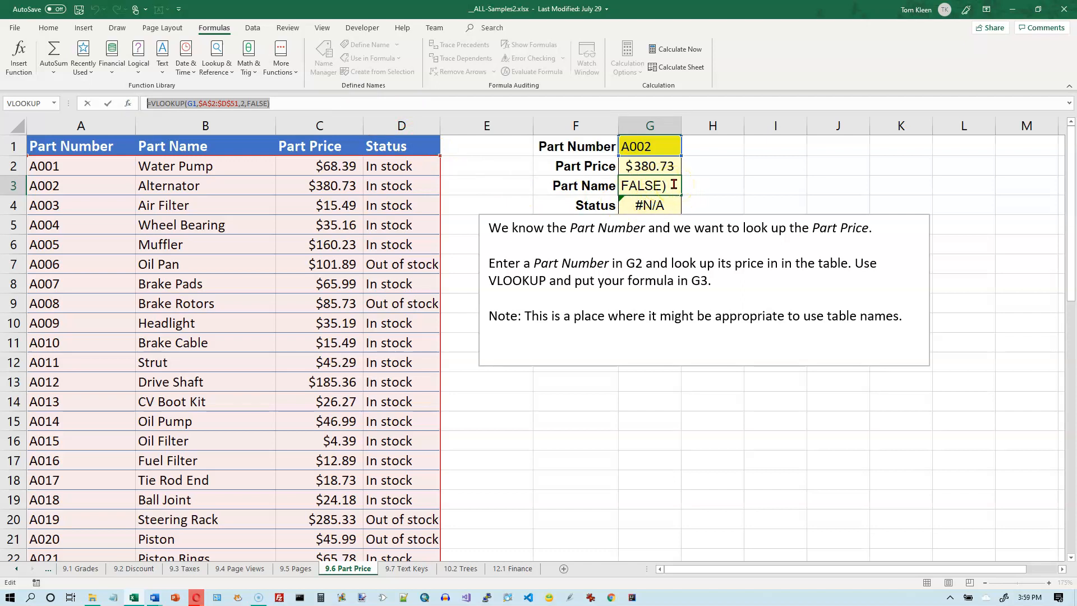
pyautogui.press('Escape')
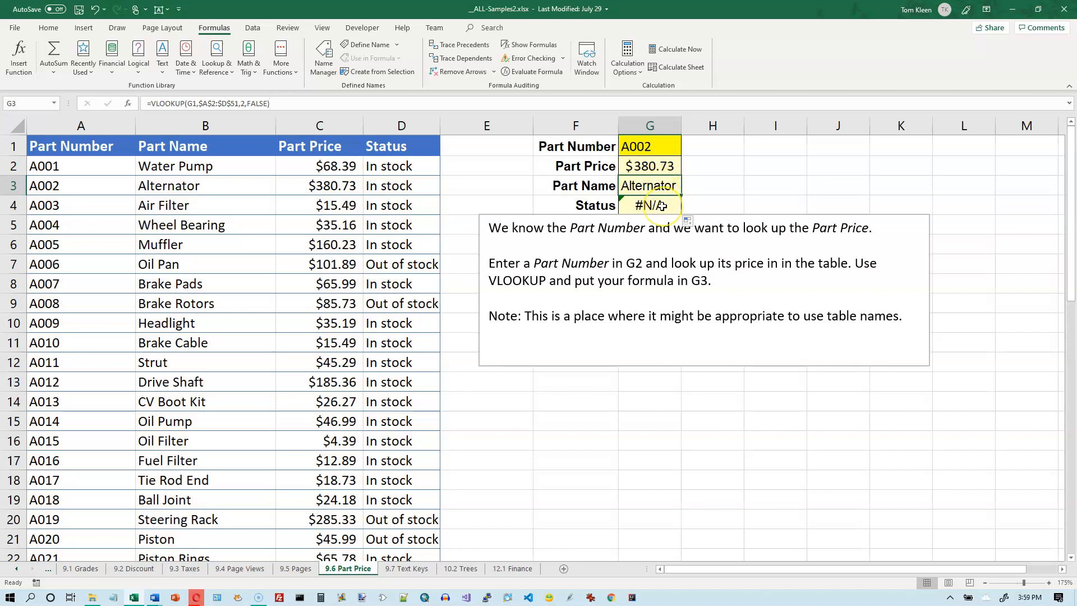
pyautogui.click(662, 206)
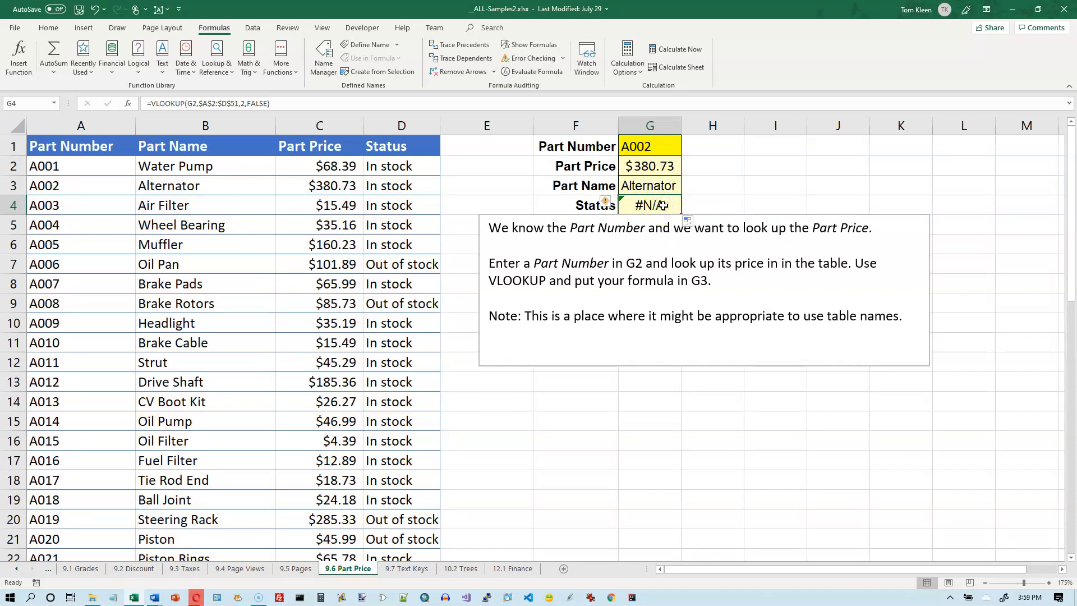
pyautogui.hotkey('ctrl', 'v')
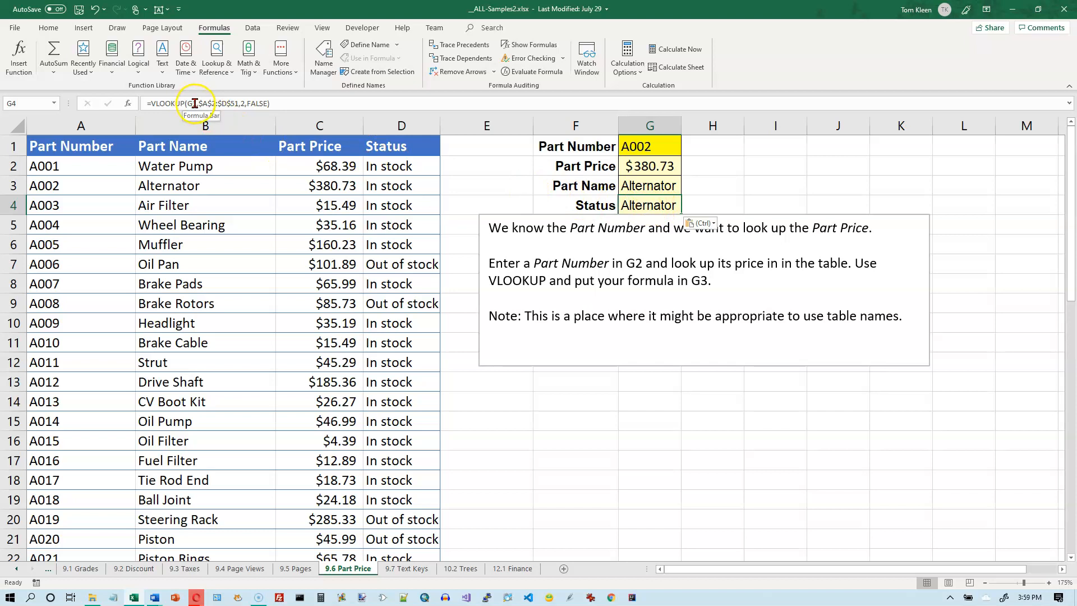
# Set the column index in G4's VLOOKUP to 4 to look up the part's status.
pyautogui.click(241, 103)
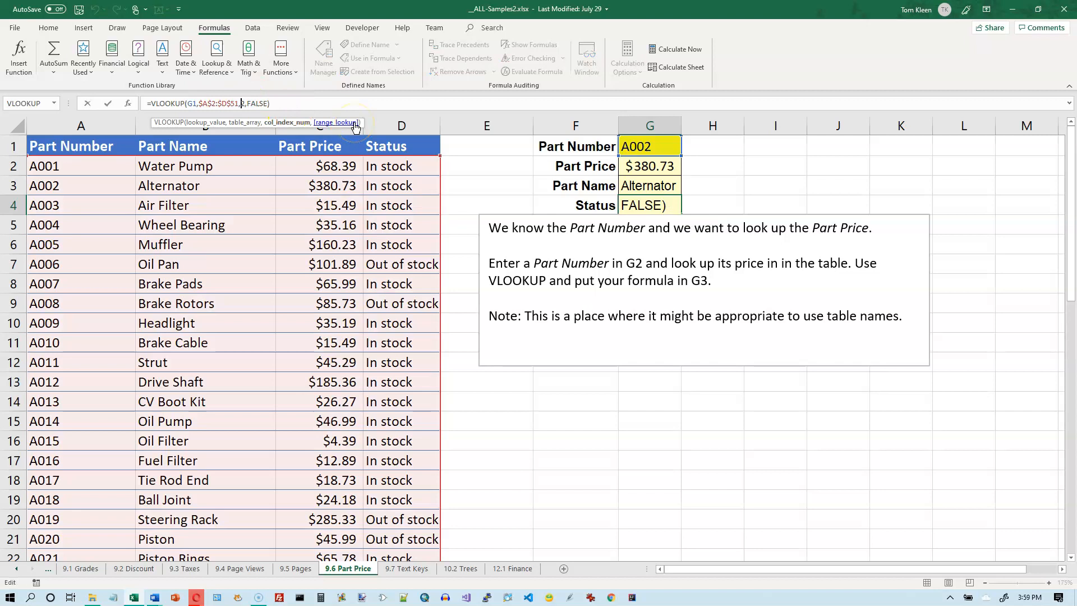
pyautogui.press('BackSpace')
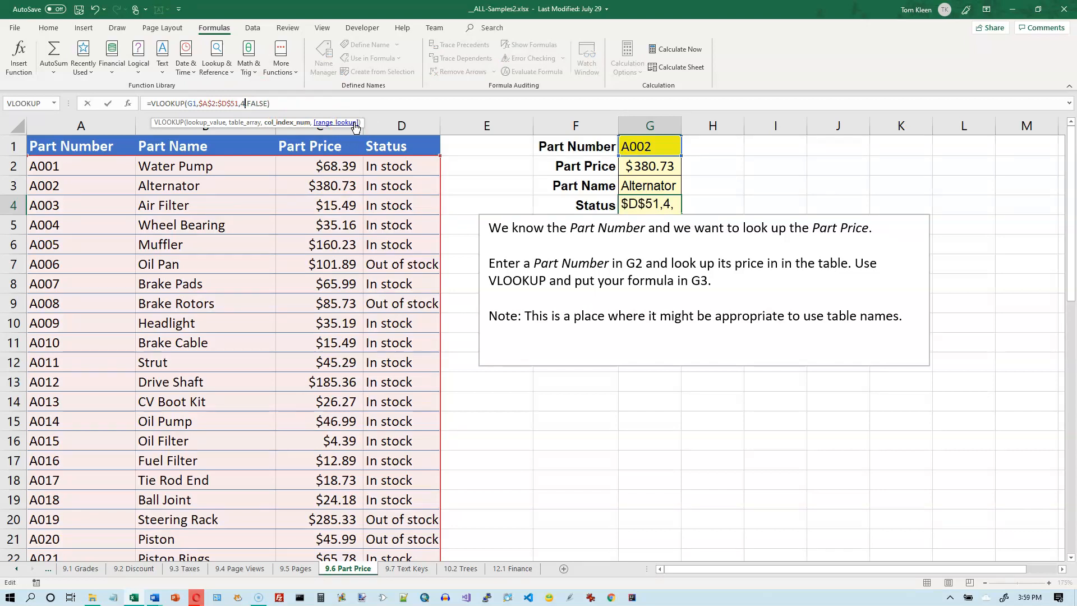
pyautogui.press('Return')
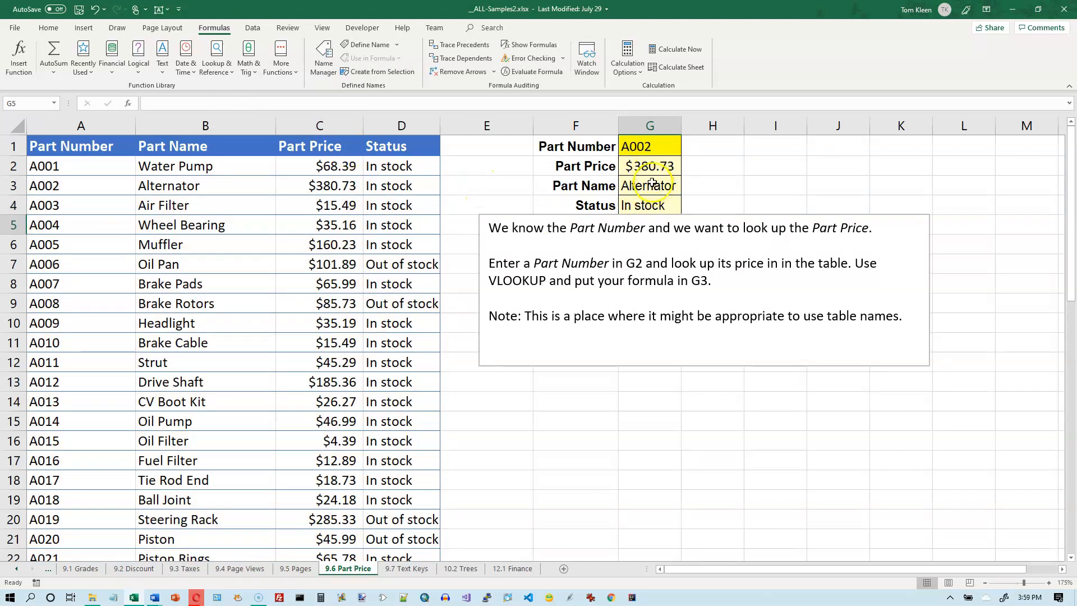
# Review the part price formula in G2 and open the 9.7 Text Keys sheet.
pyautogui.click(680, 172)
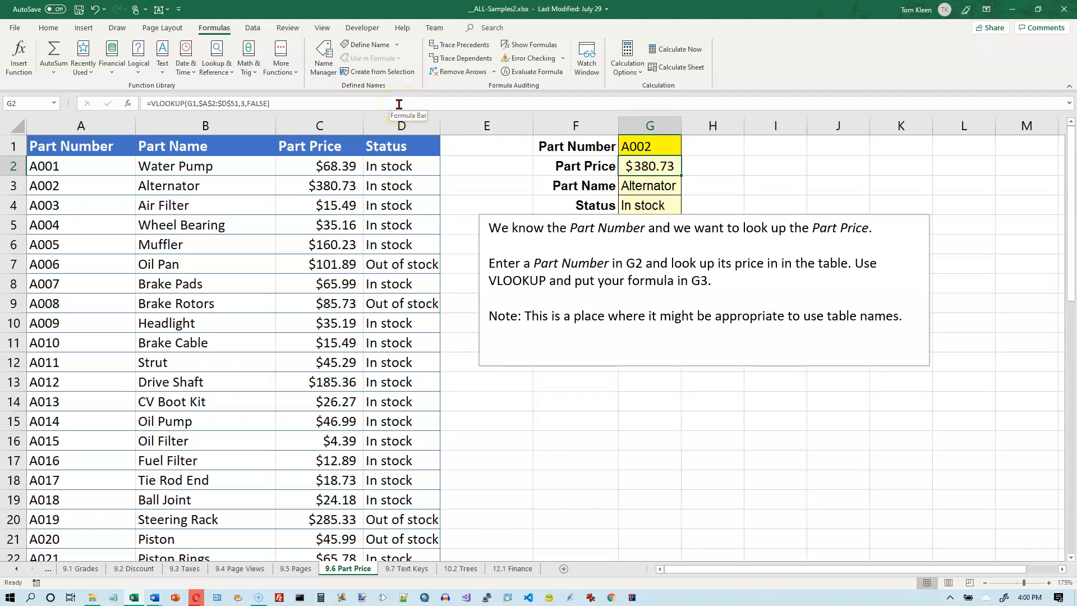
pyautogui.click(408, 568)
pyautogui.scroll(5, 284, 211)
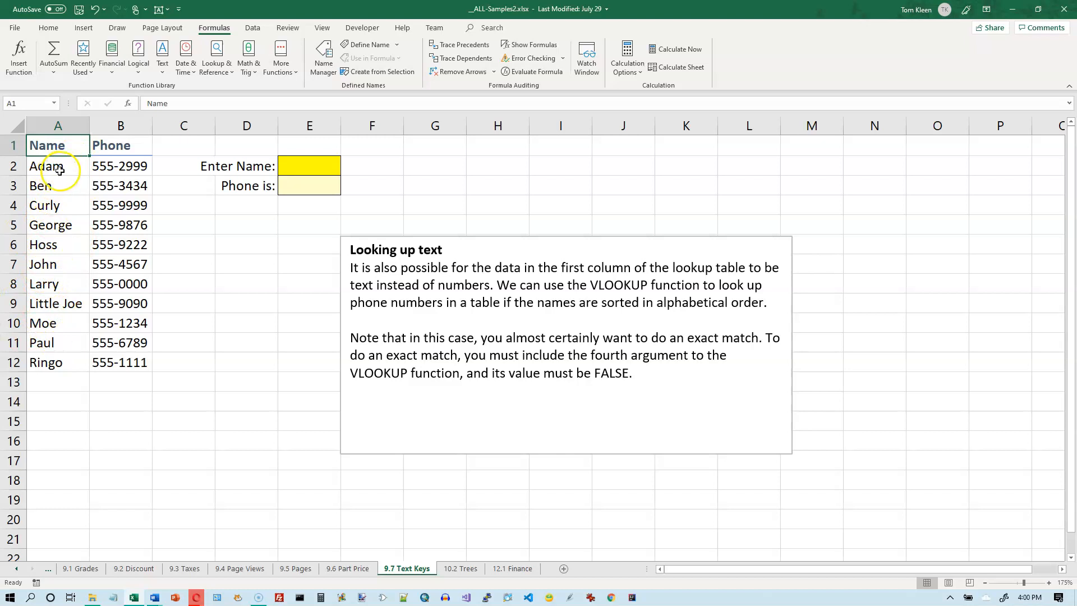
pyautogui.click(306, 173)
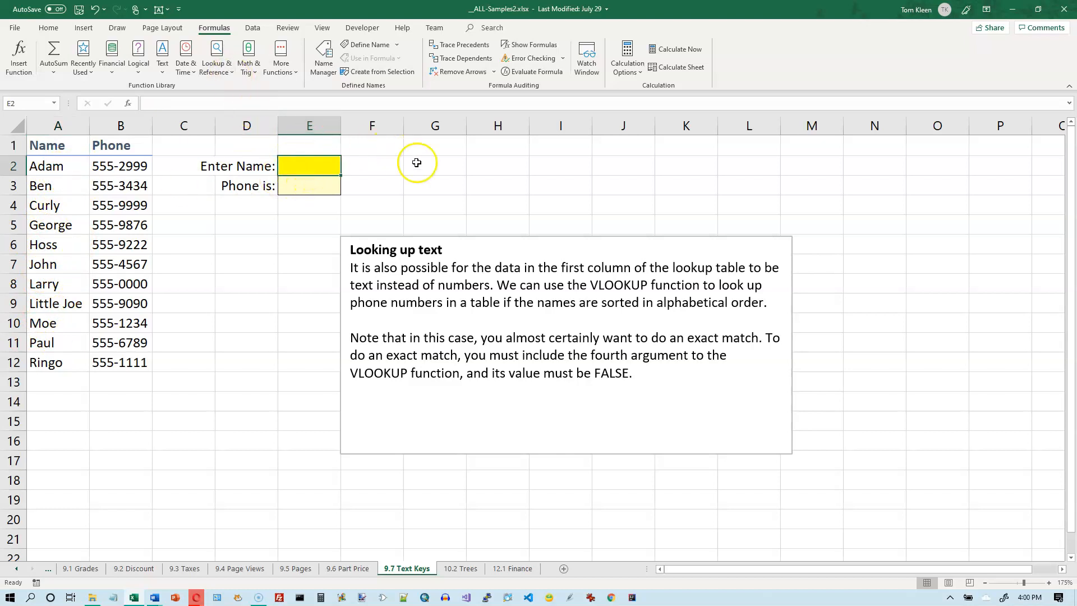
pyautogui.write('=vl')
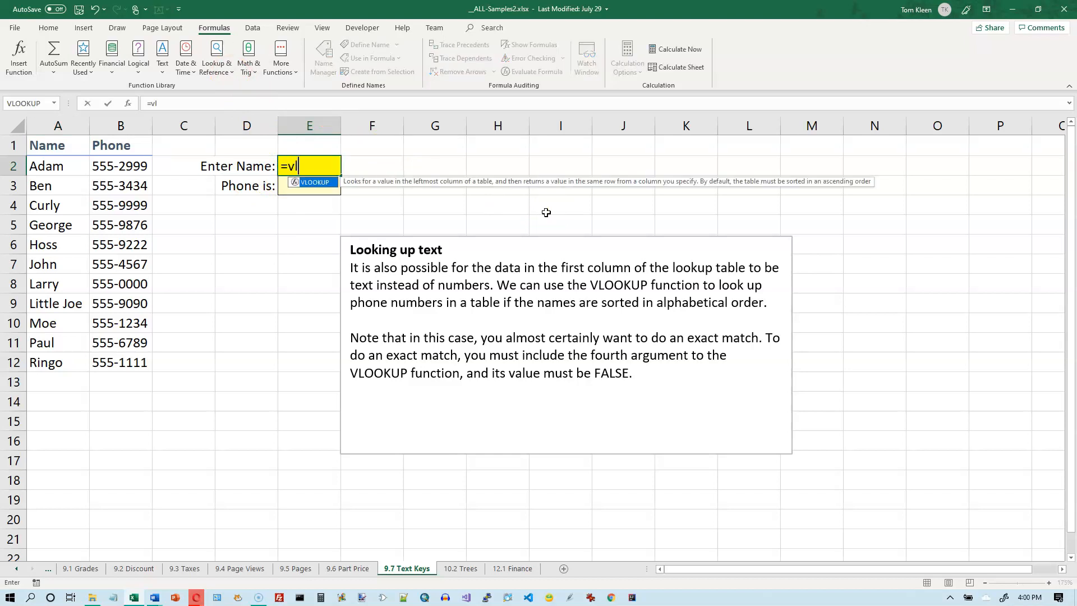
pyautogui.press('Tab')
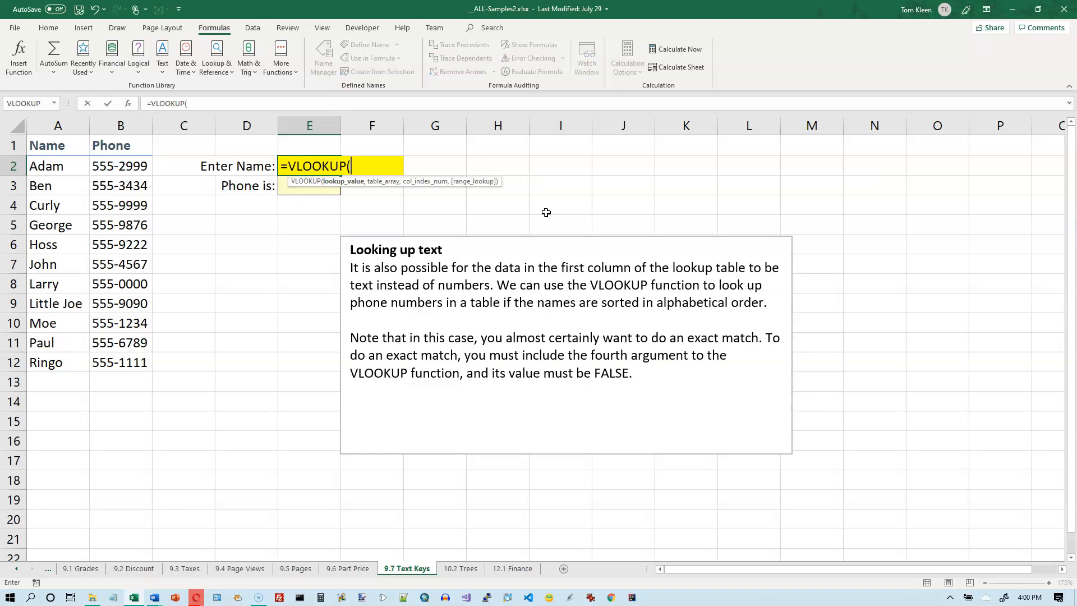
pyautogui.press('Escape')
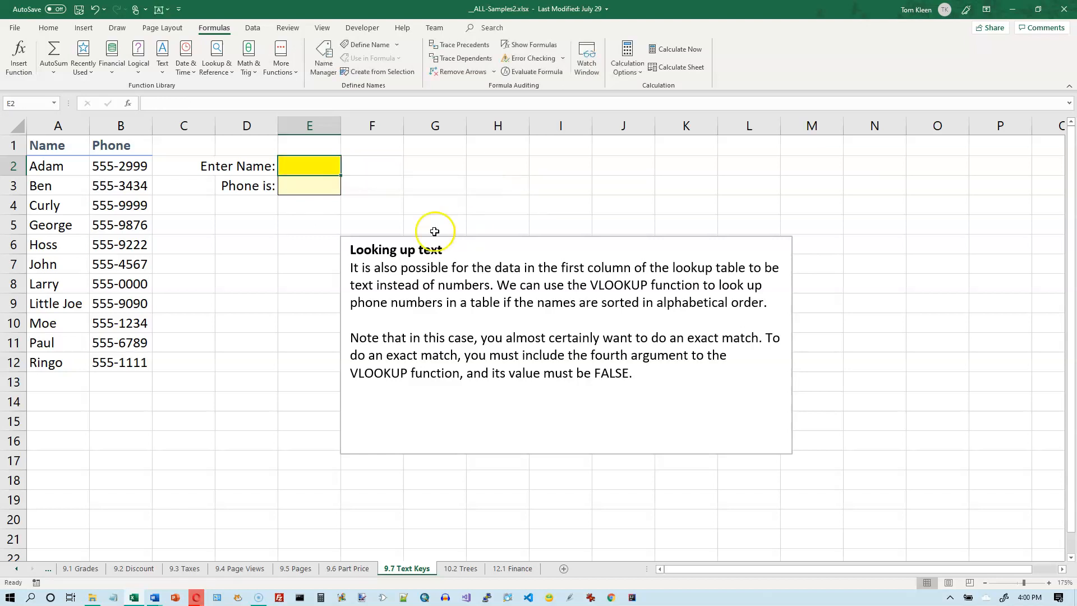
# Start a VLOOKUP in E3 for the phone number, with the name cell E2 as the lookup value.
pyautogui.click(310, 186)
pyautogui.write('=vll')
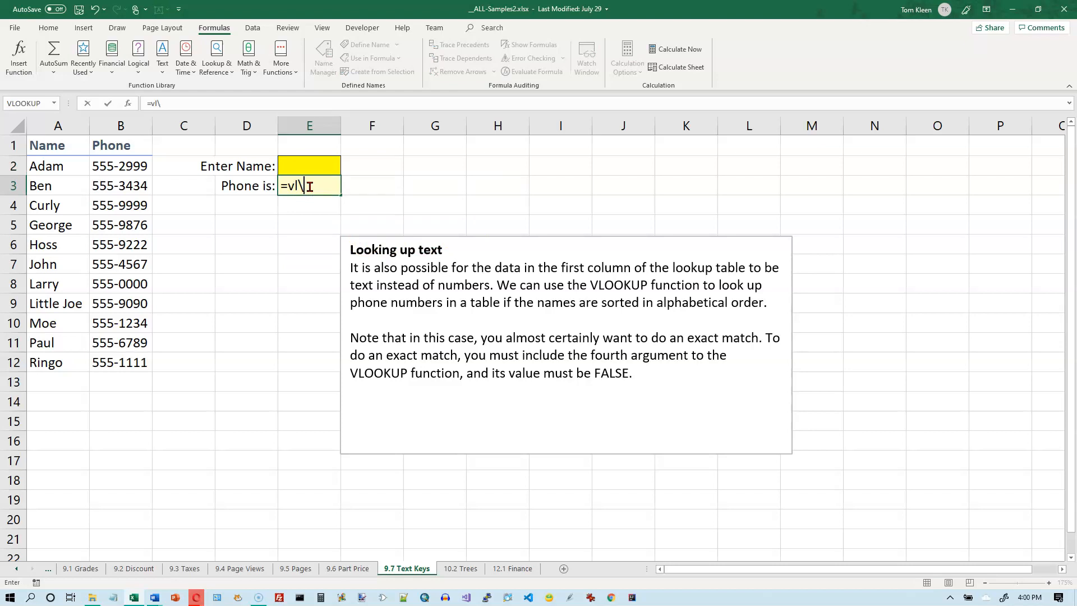
pyautogui.press('BackSpace')
pyautogui.write('o')
pyautogui.press('Tab')
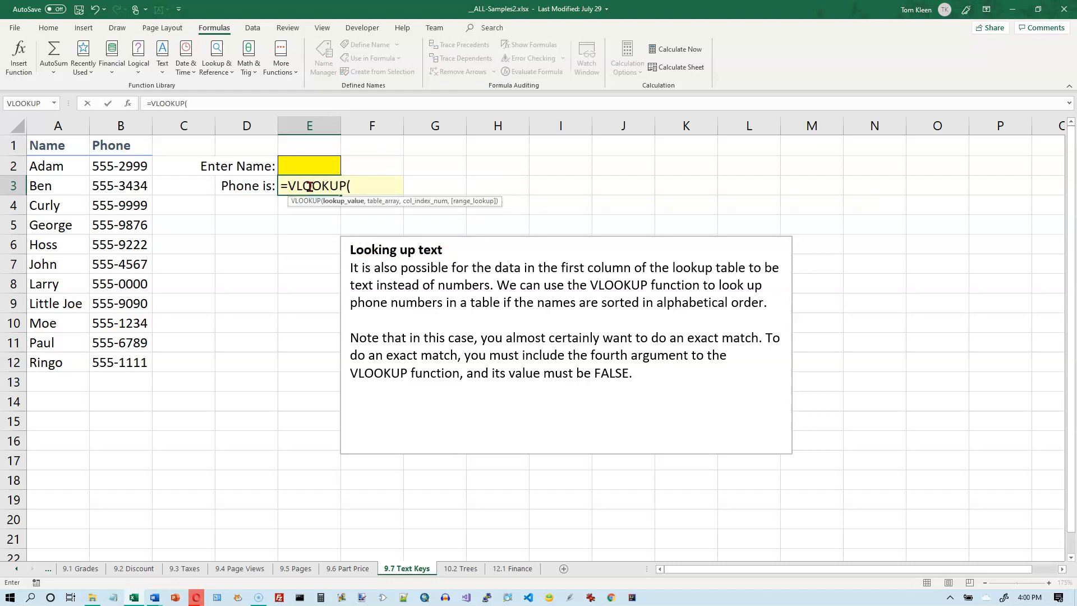
pyautogui.click(306, 166)
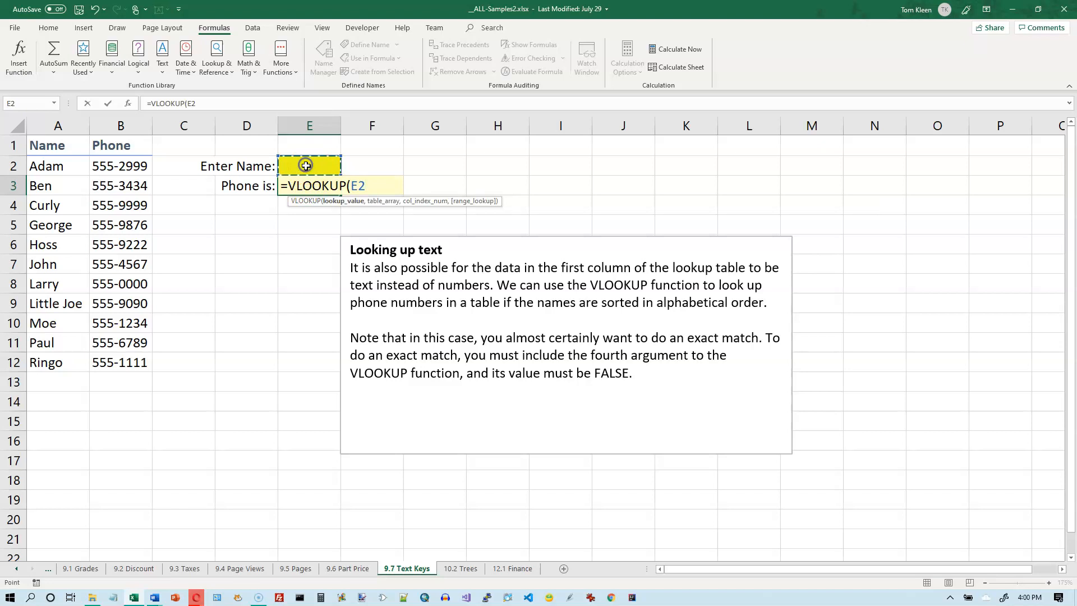
pyautogui.write(',')
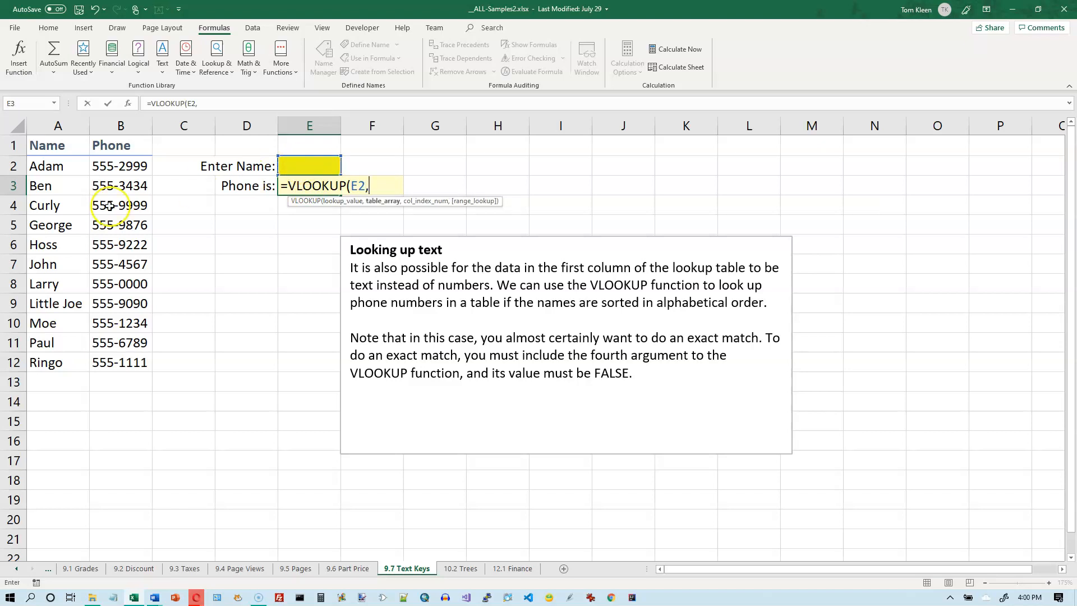
# Complete E3's VLOOKUP with the absolute table array $A$2:$B$12, column index 2 and range lookup FALSE.
pyautogui.moveTo(45, 164); pyautogui.dragTo(127, 355)
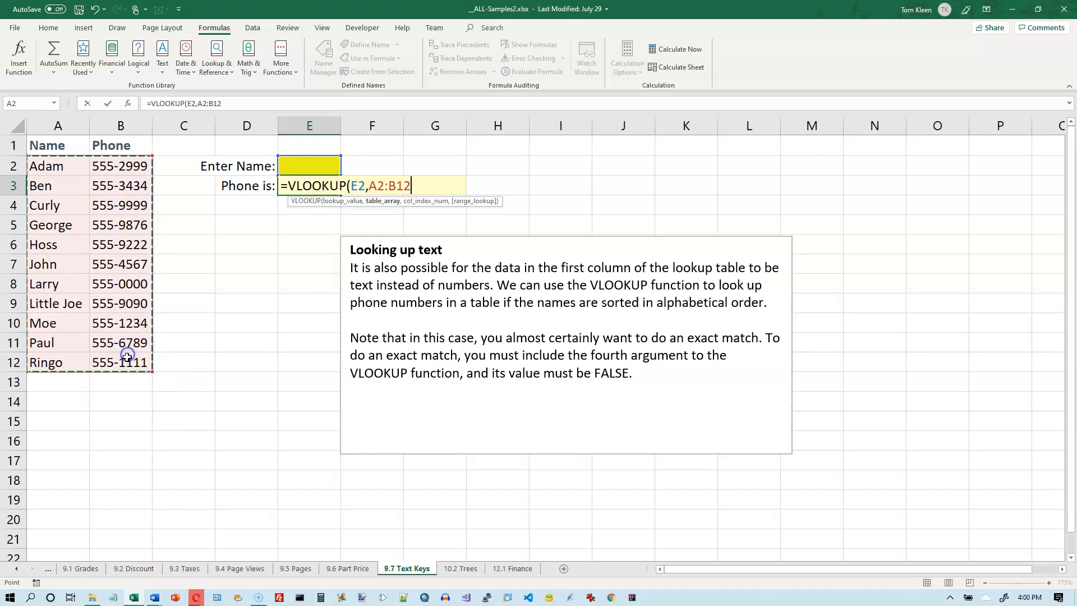
pyautogui.press('F4')
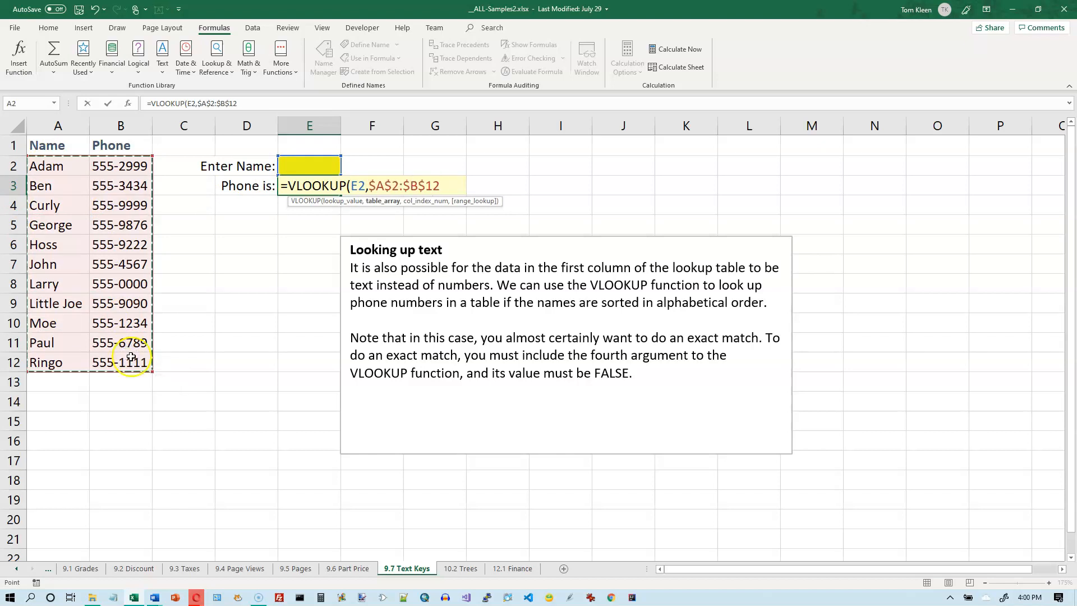
pyautogui.write(',')
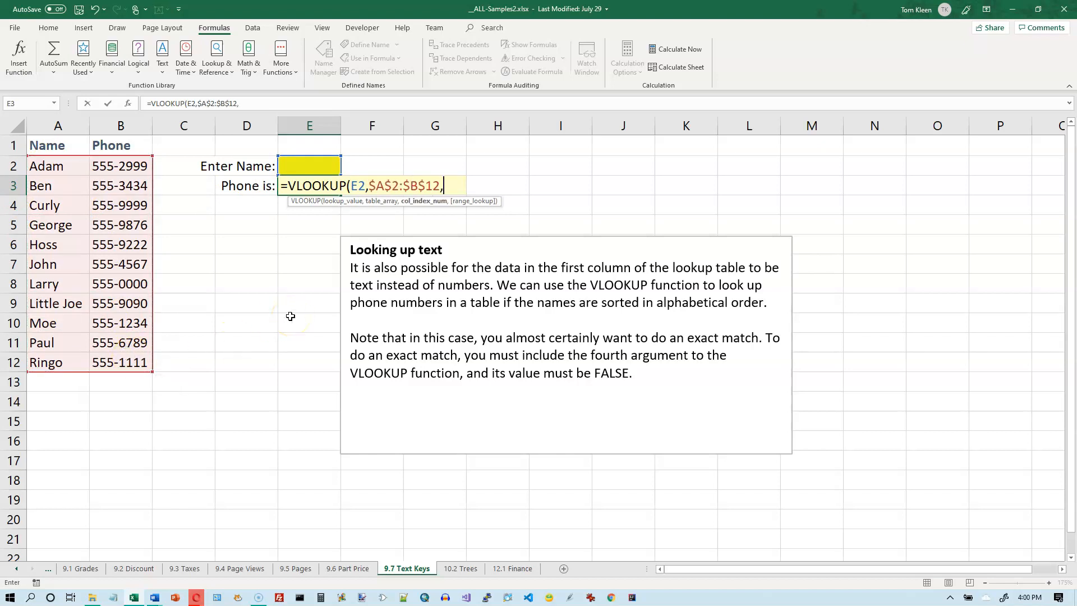
pyautogui.write('2,')
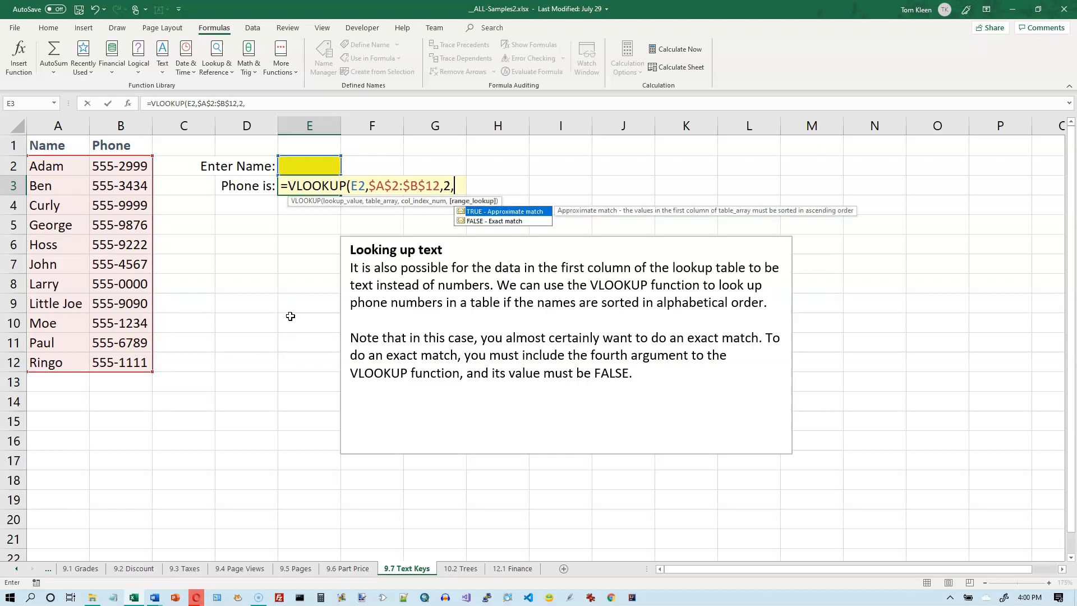
pyautogui.write('false)')
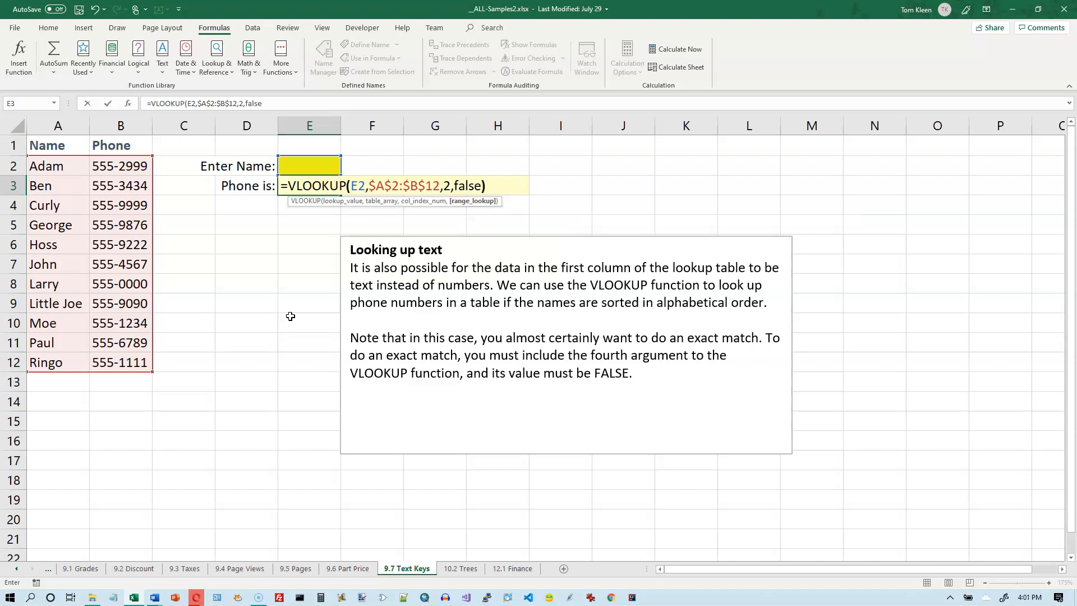
pyautogui.press('Return')
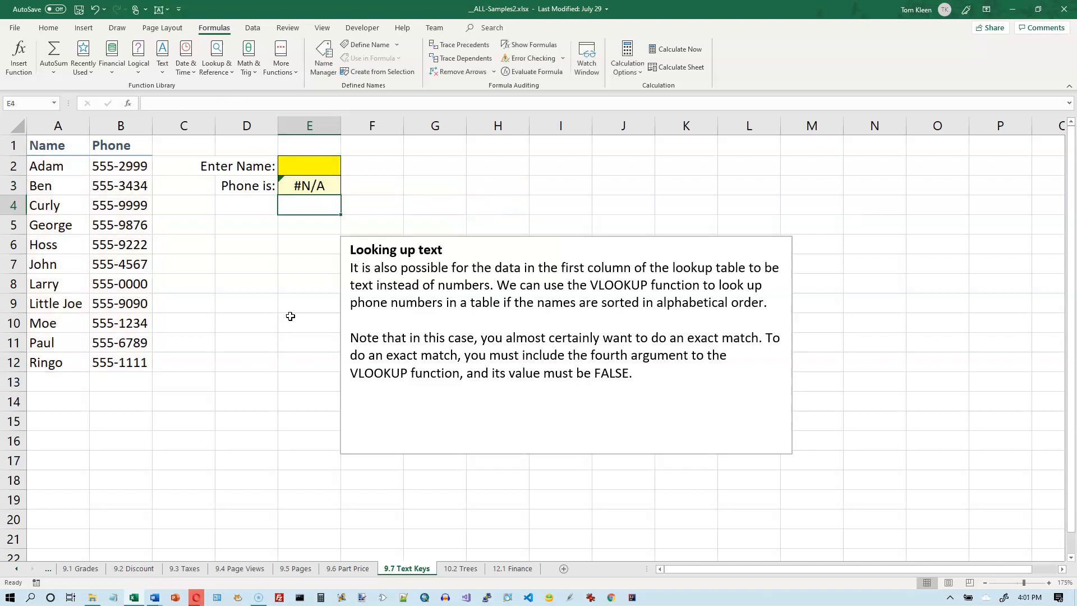
# Test the phone lookup by entering the first name from the table in E2.
pyautogui.click(305, 165)
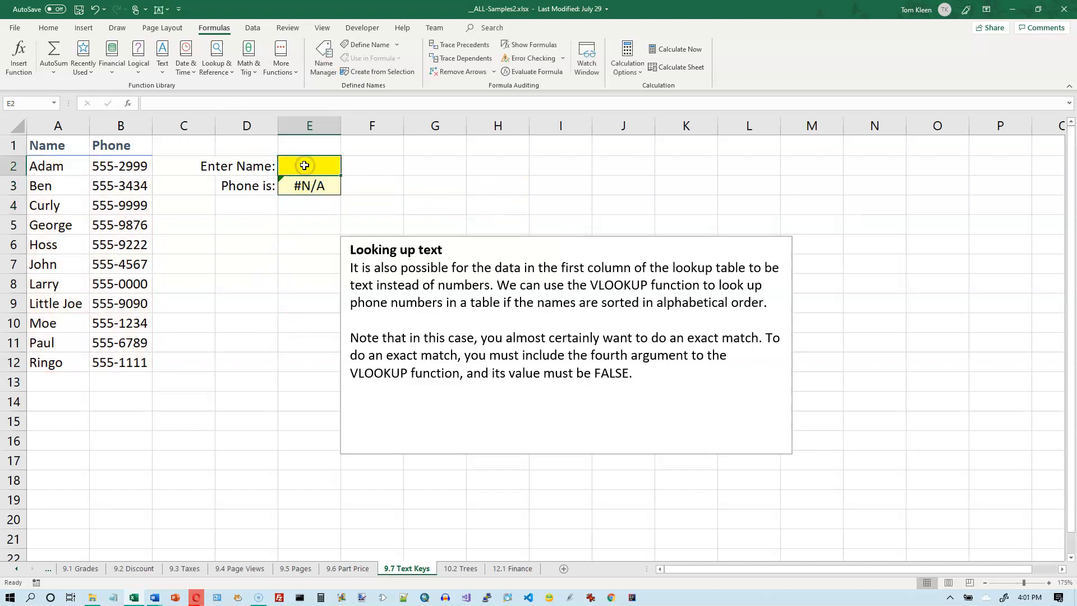
pyautogui.write('Adam')
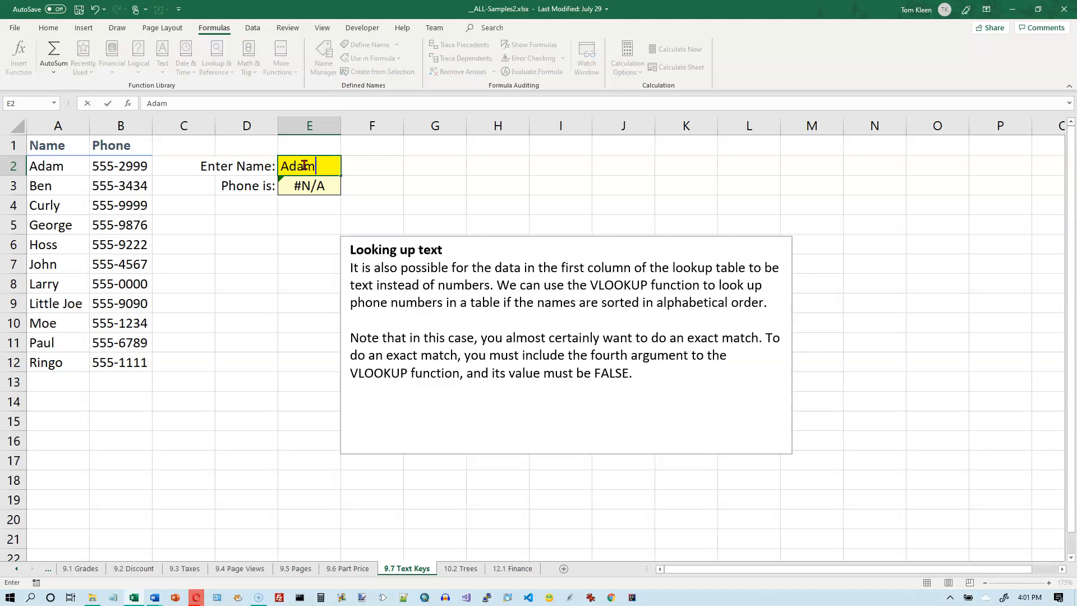
pyautogui.press('Return')
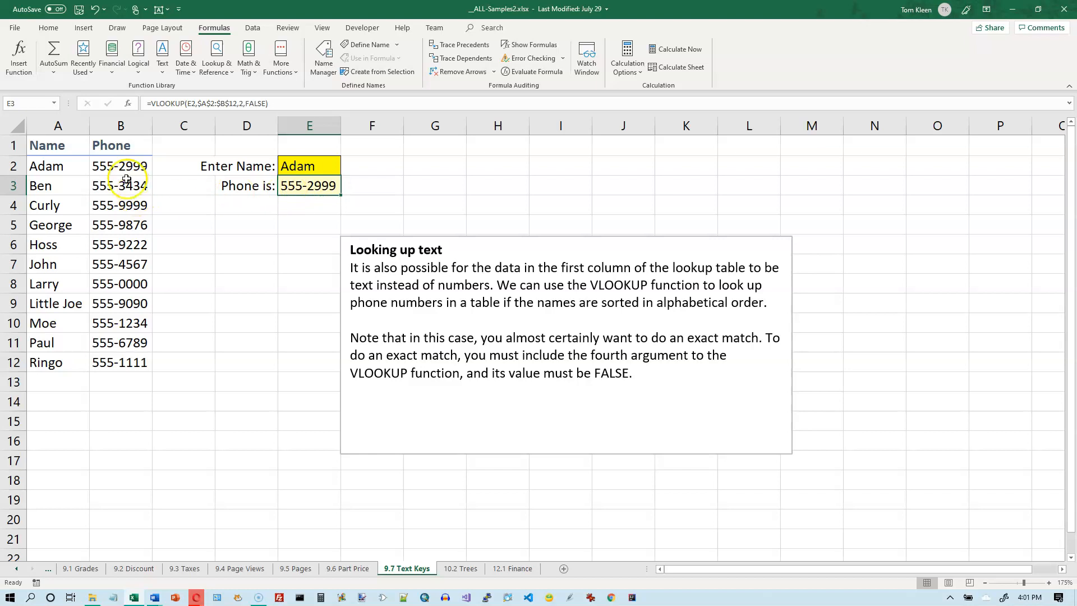
# Replace the name in E2 with one that is missing from the lookup table.
pyautogui.click(320, 166)
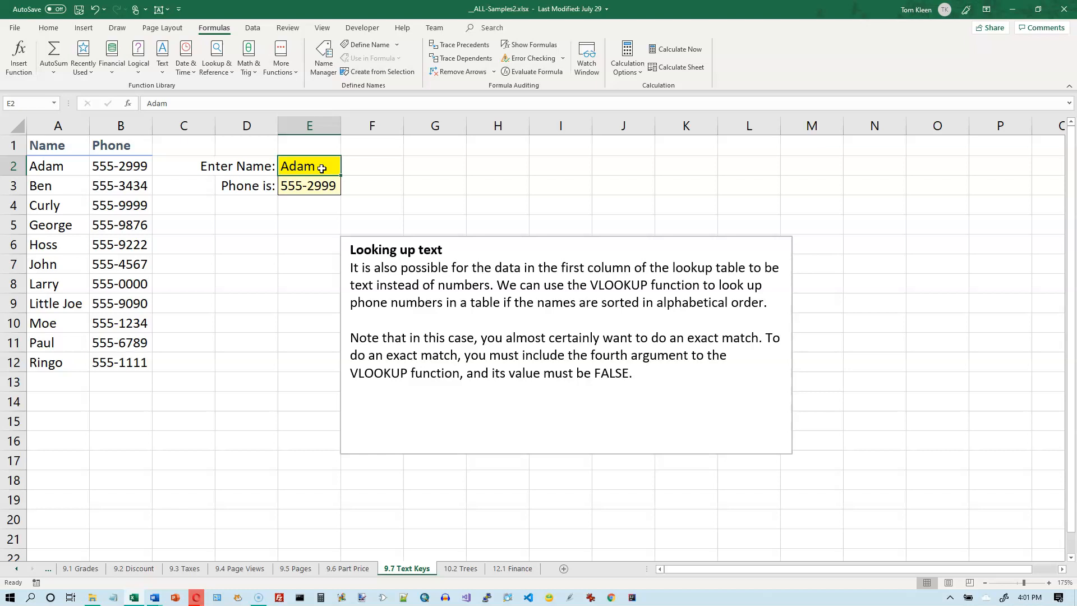
pyautogui.write('Fred')
pyautogui.press('Return')
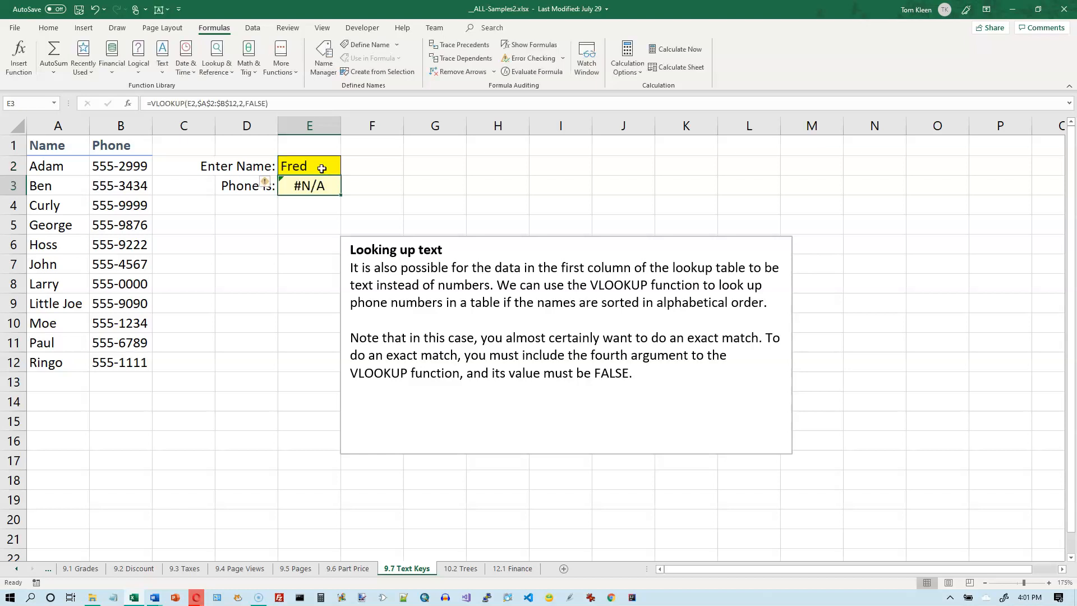
# Remove the FALSE range lookup argument from E3's VLOOKUP, leaving =VLOOKUP(E2,$A$2:$B$12,2).
pyautogui.click(312, 187)
pyautogui.click(316, 166)
pyautogui.doubleClick(316, 167)
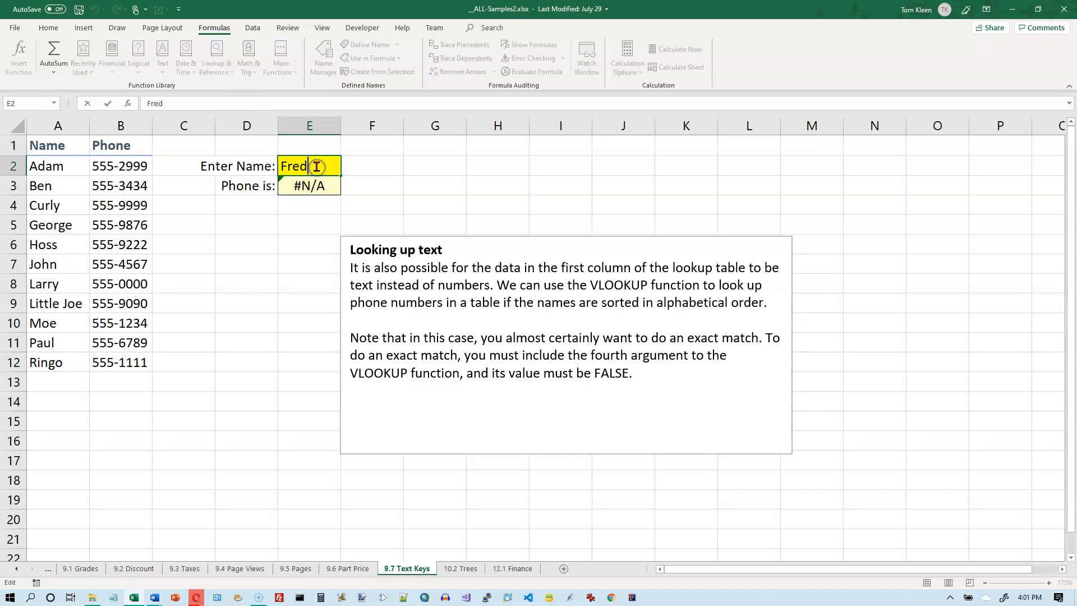
pyautogui.doubleClick(313, 188)
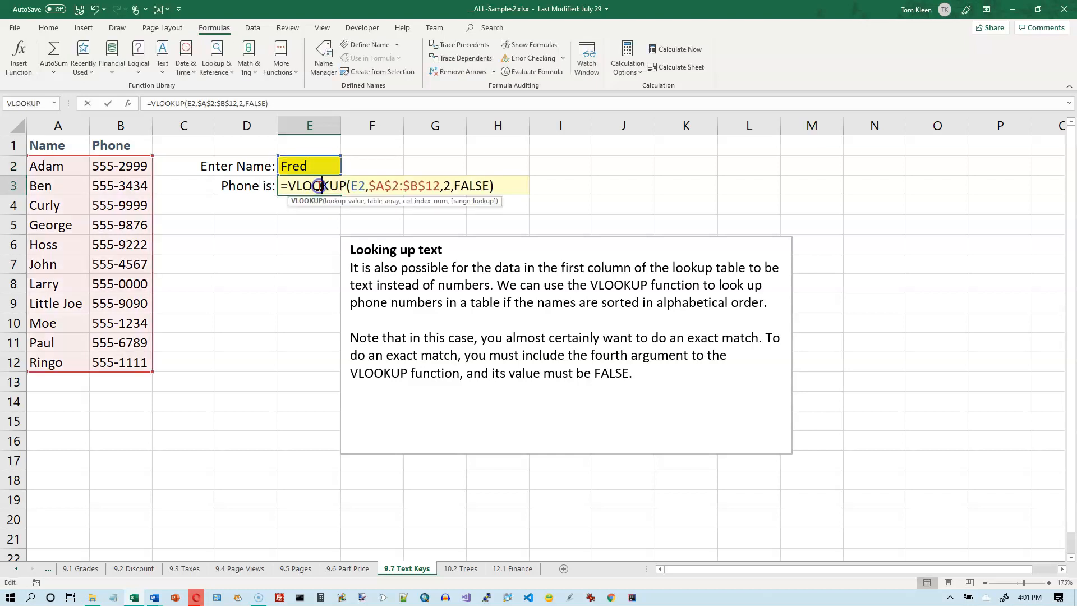
pyautogui.click(447, 186)
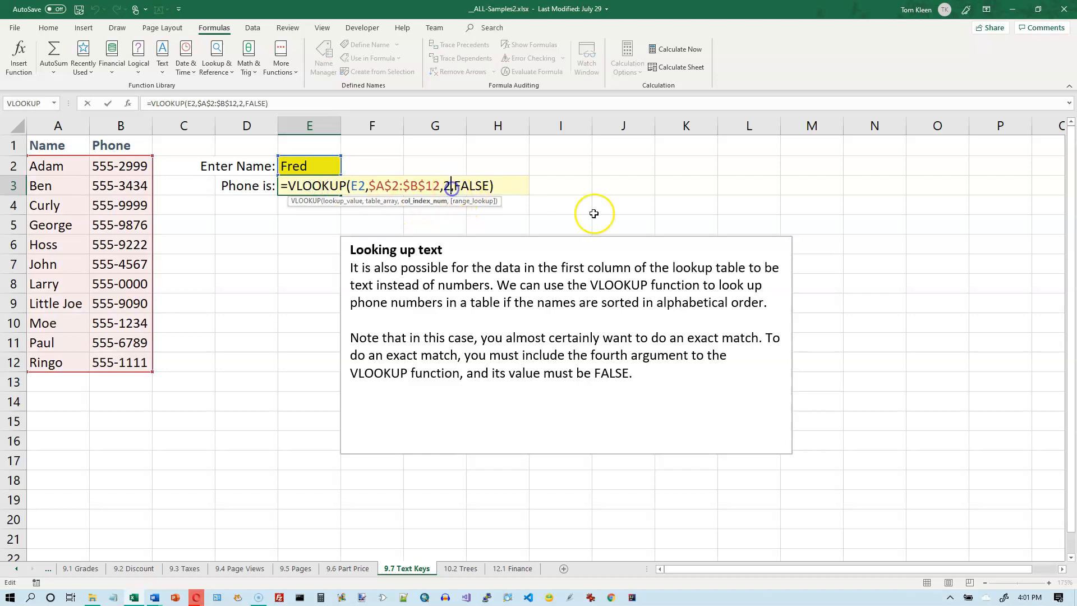
pyautogui.press('Delete')
pyautogui.press('Delete')
pyautogui.press('Delete')
pyautogui.press('Delete')
pyautogui.press('Delete')
pyautogui.press('Delete')
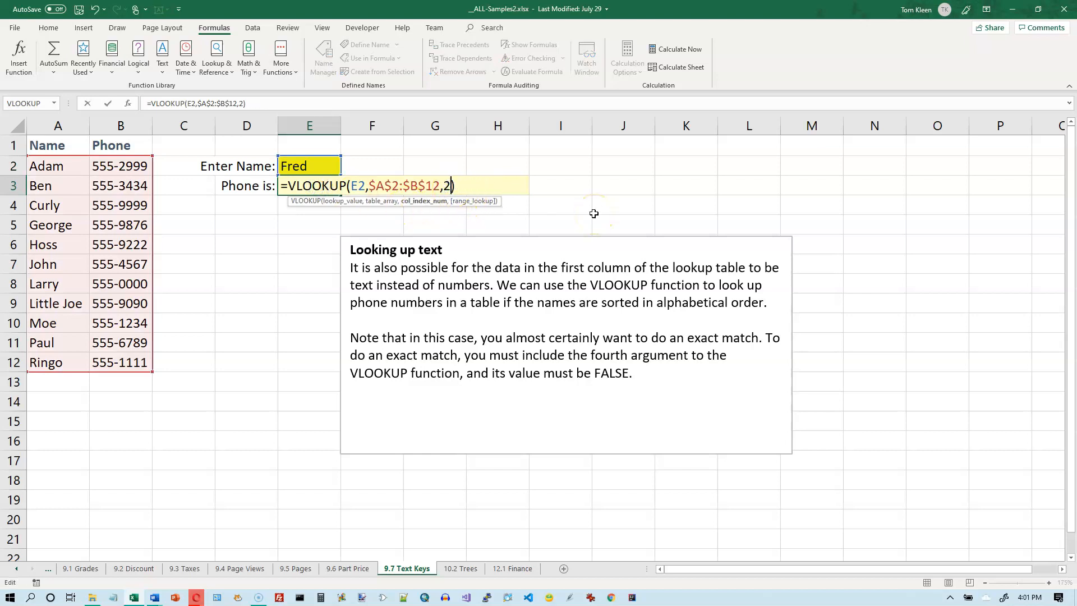
pyautogui.press('Return')
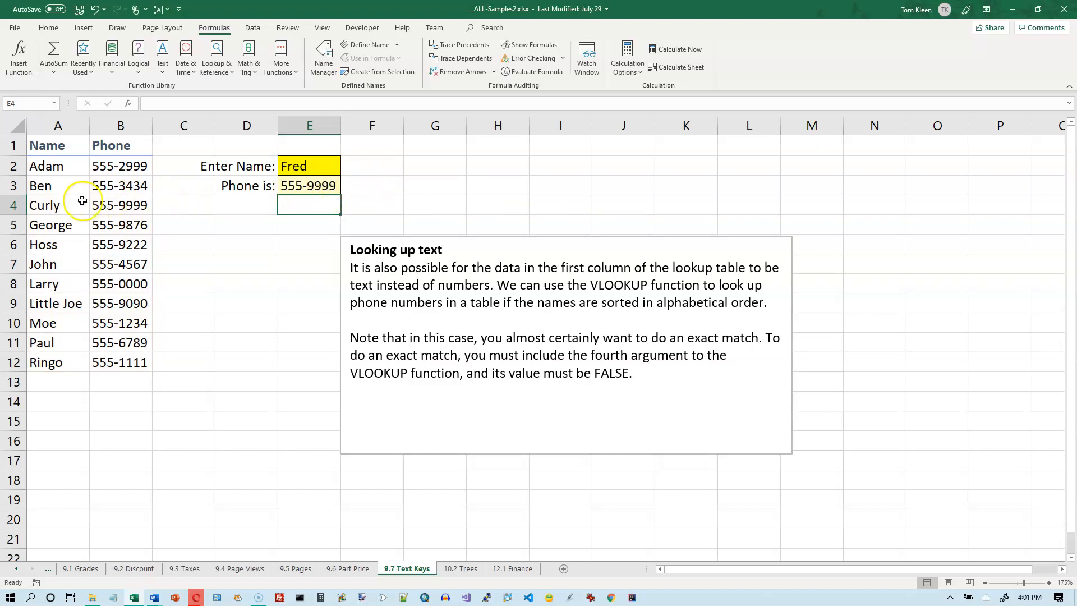
# Compare the names in A2:A5 with the lookup name and undo the removal of FALSE from E3's VLOOKUP.
pyautogui.moveTo(54, 167); pyautogui.dragTo(54, 224)
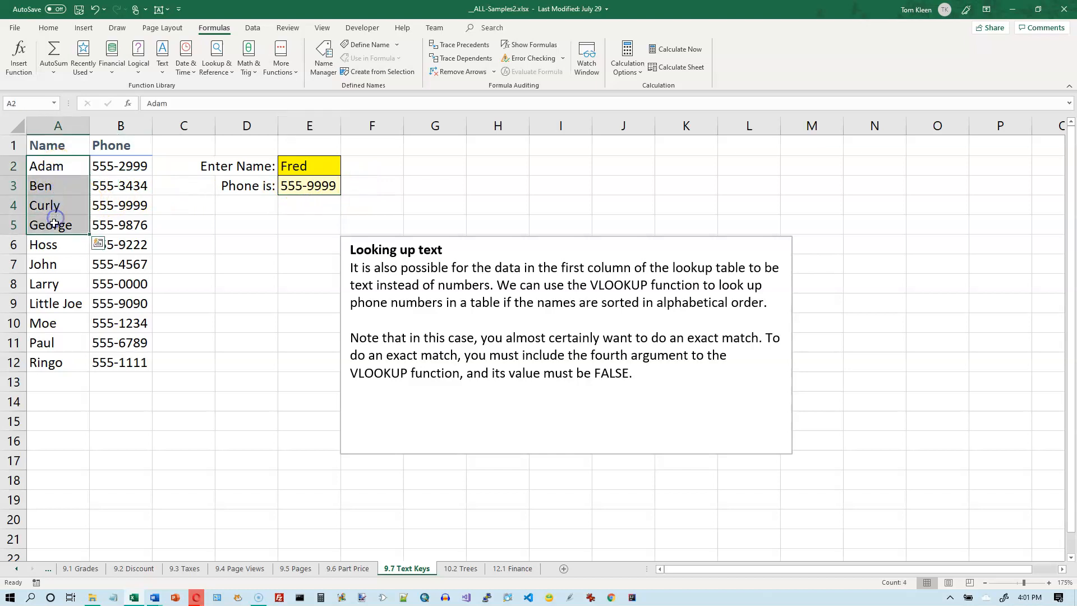
pyautogui.click(53, 224)
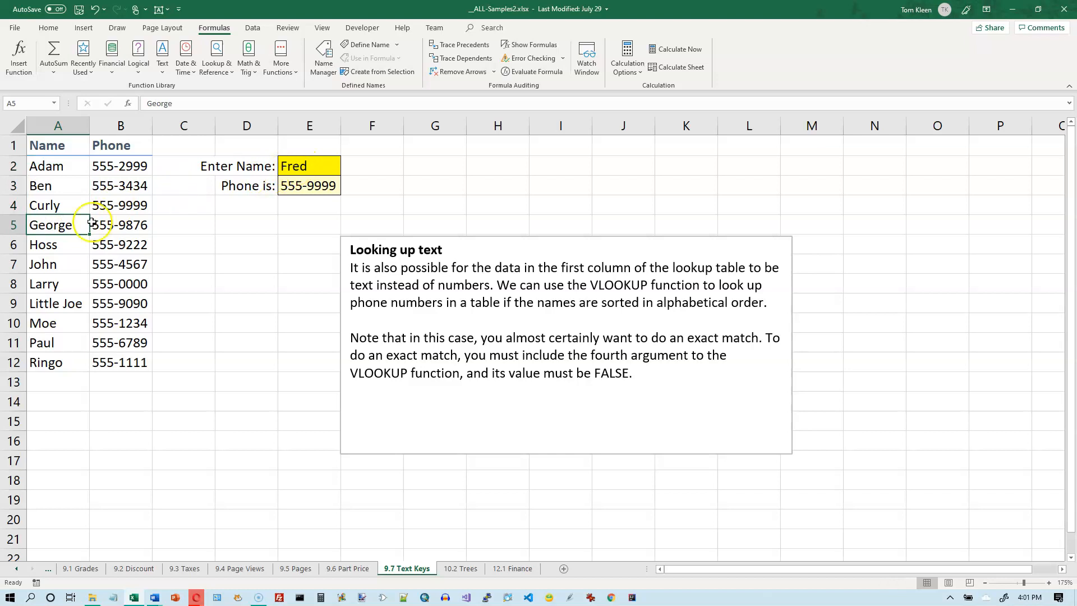
pyautogui.click(60, 225)
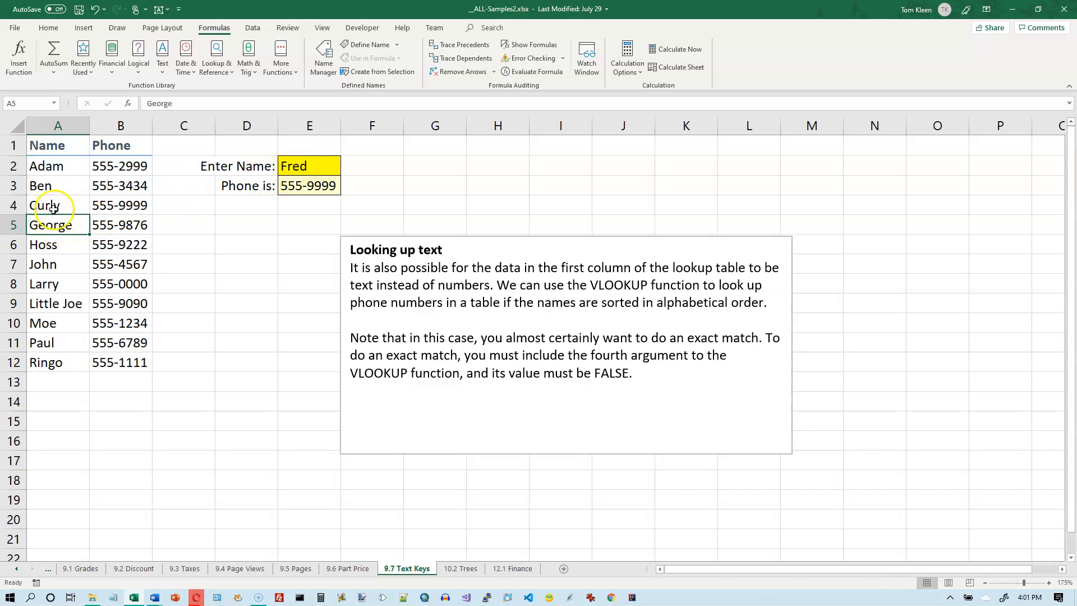
pyautogui.click(55, 204)
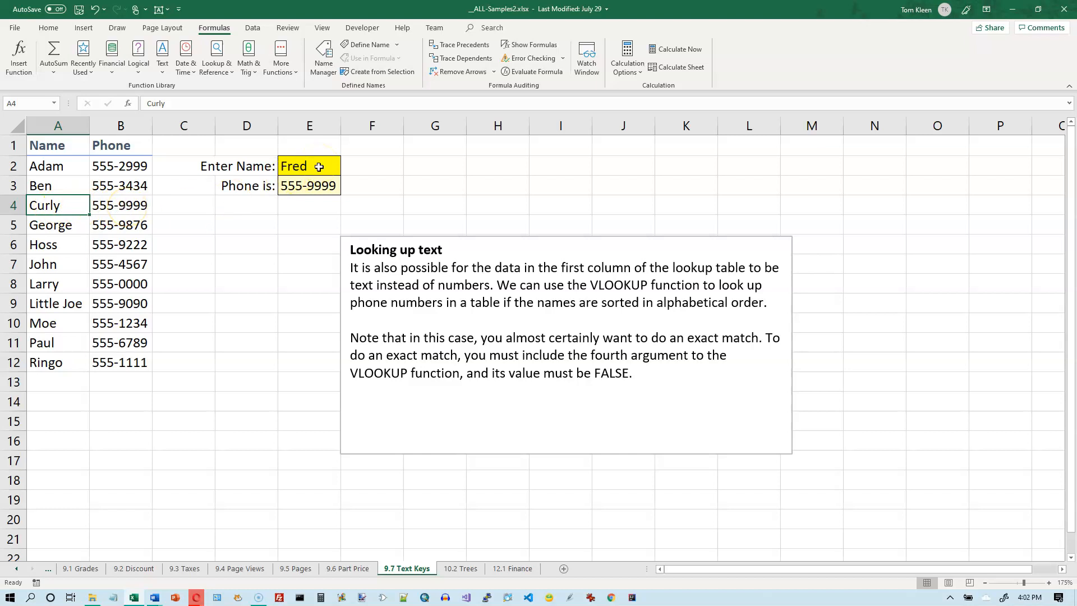
pyautogui.click(93, 10)
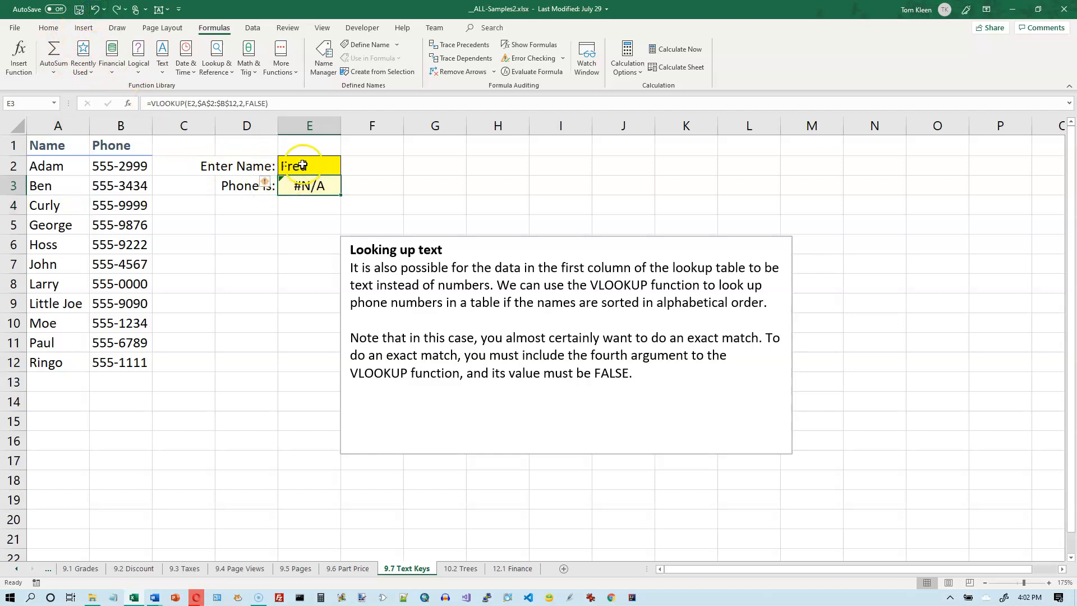